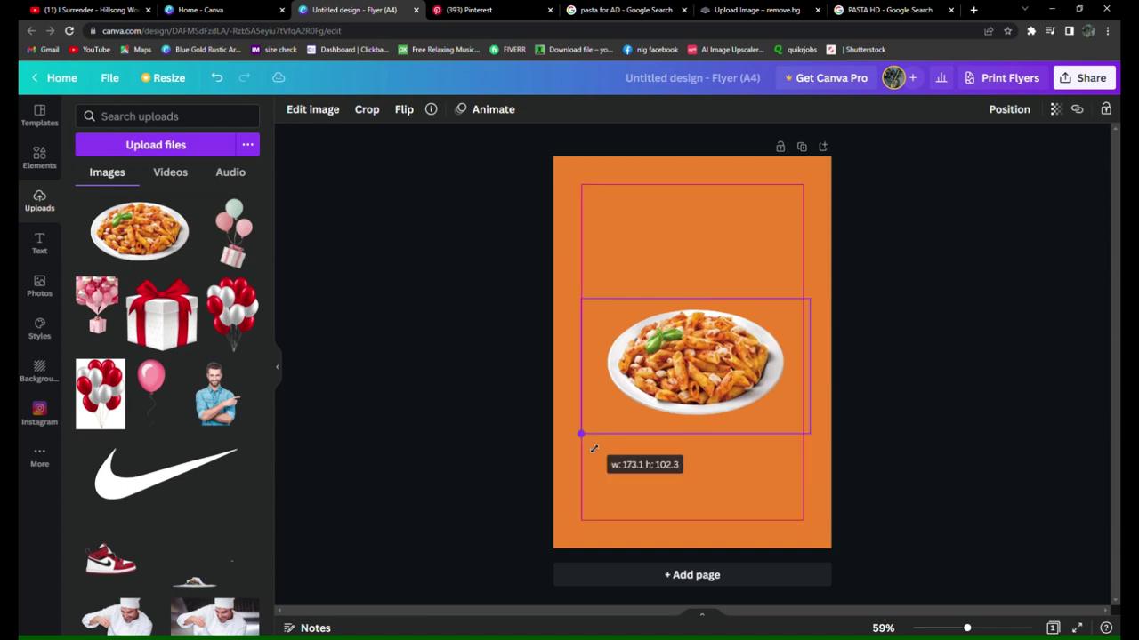
Enlarge the pasta plate slightly at the page's centre, then move one broccoli image below it and the other above it.
drag(668, 386, 677, 389)
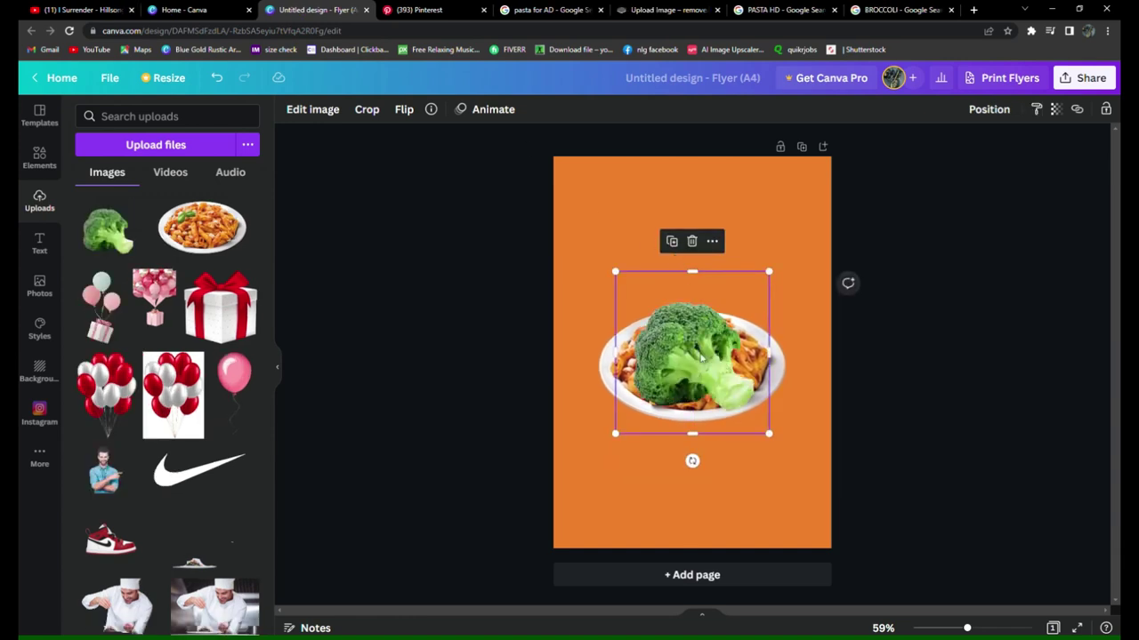
drag(702, 359, 687, 429)
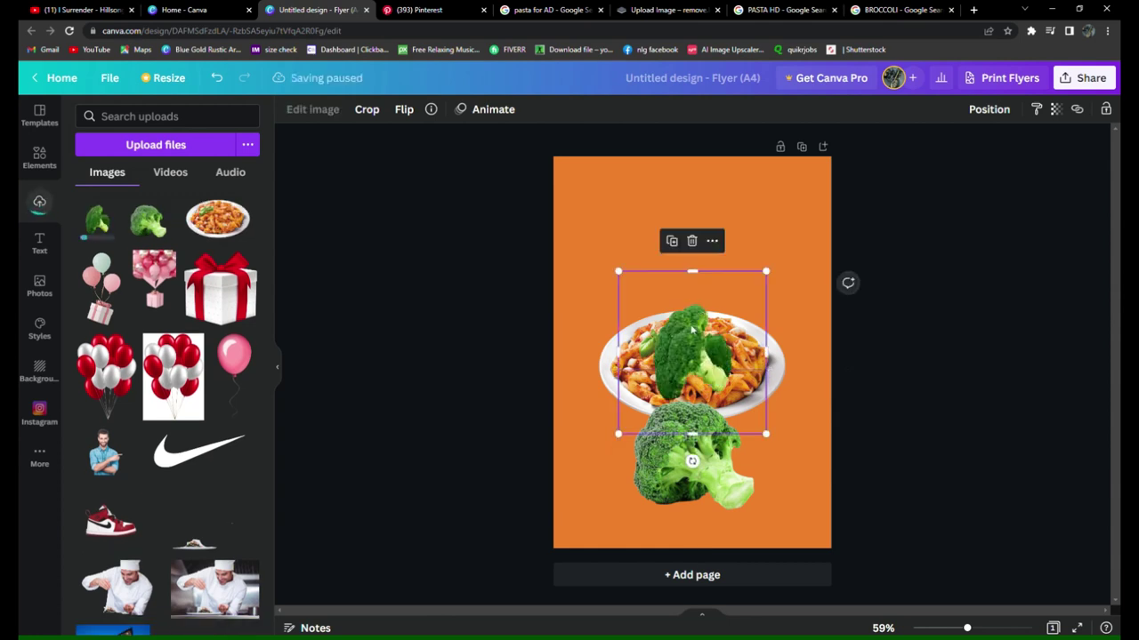
drag(697, 325, 682, 233)
Increase the contrast of the broccoli image below the plate.
click(685, 424)
click(305, 113)
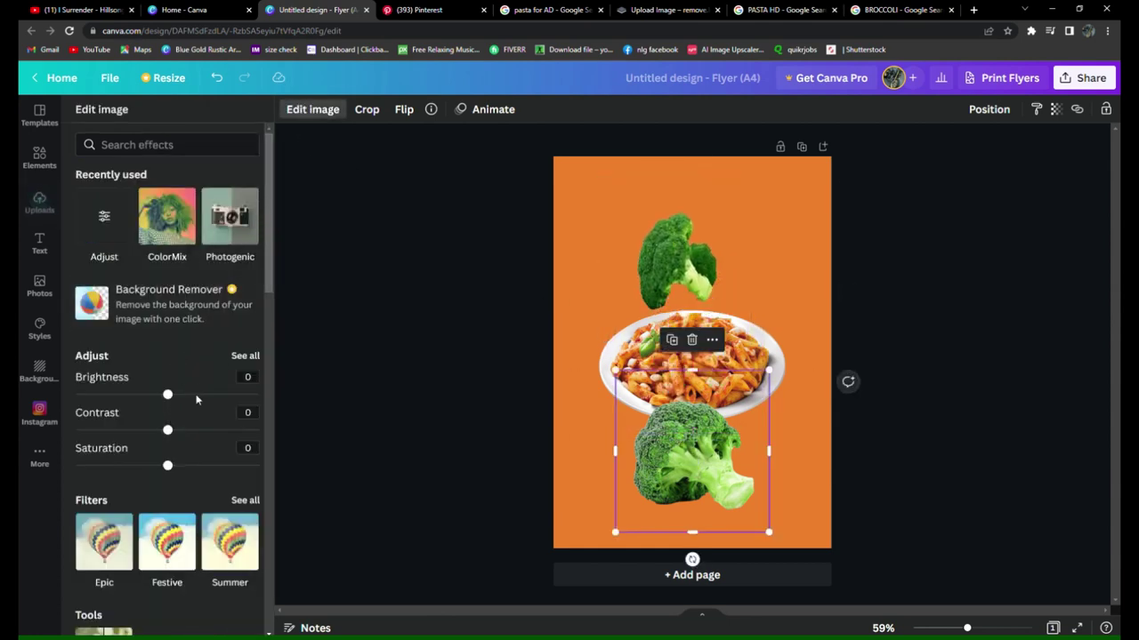
click(246, 356)
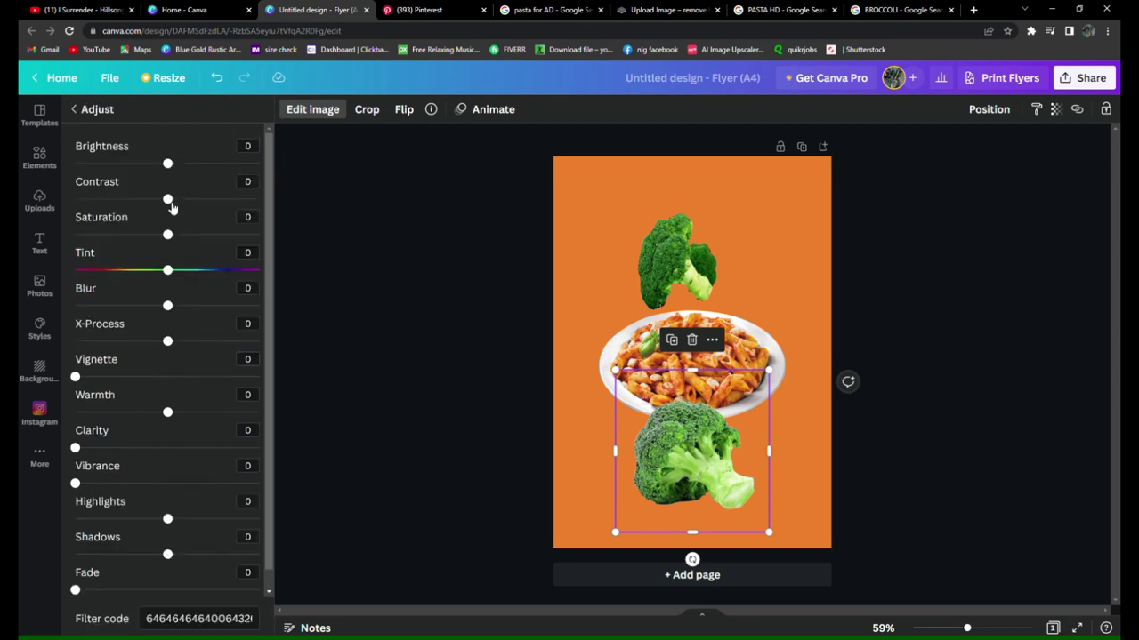
drag(170, 201, 199, 203)
click(432, 256)
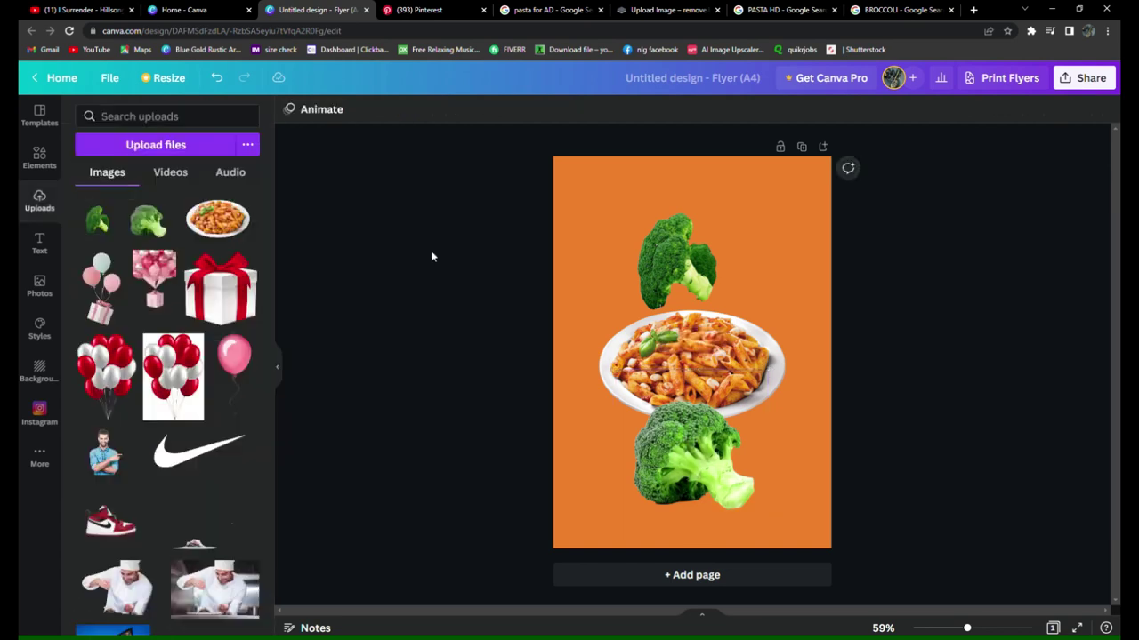
Shrink the lower broccoli image to a small floret and place it on the lower-left part of the pasta.
click(745, 512)
drag(770, 534, 662, 402)
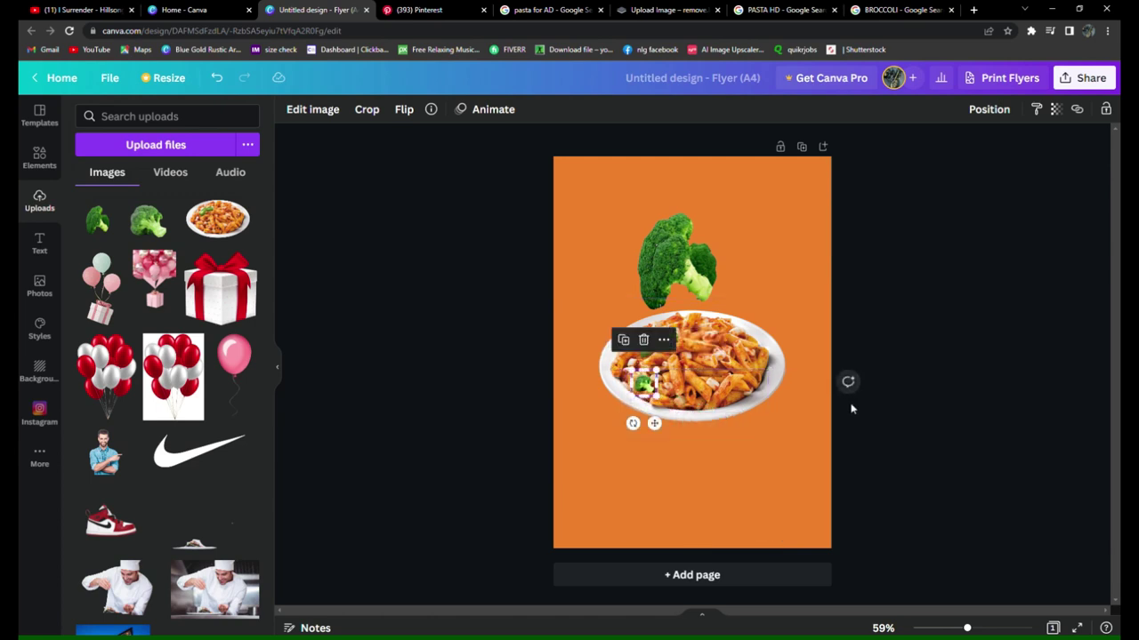
click(810, 342)
Shrink the upper broccoli image to a small floret and place it on the upper-right part of the pasta.
click(696, 257)
drag(750, 353, 742, 379)
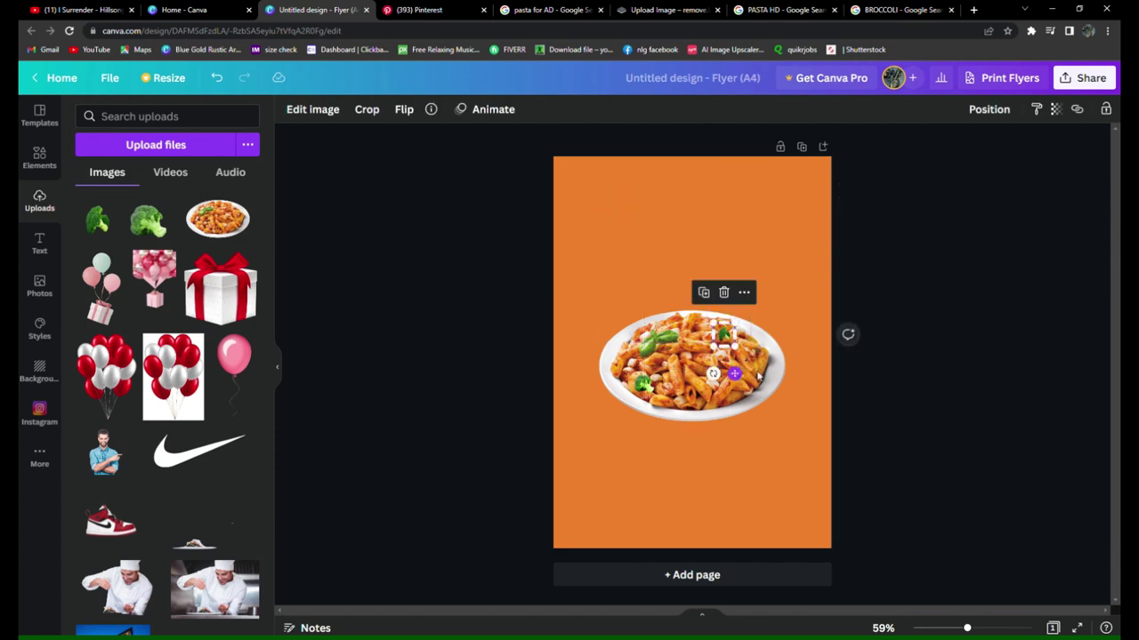
click(902, 377)
Copy the lower-left broccoli floret and place the duplicate on the lower-right part of the pasta.
click(647, 385)
right_click(651, 389)
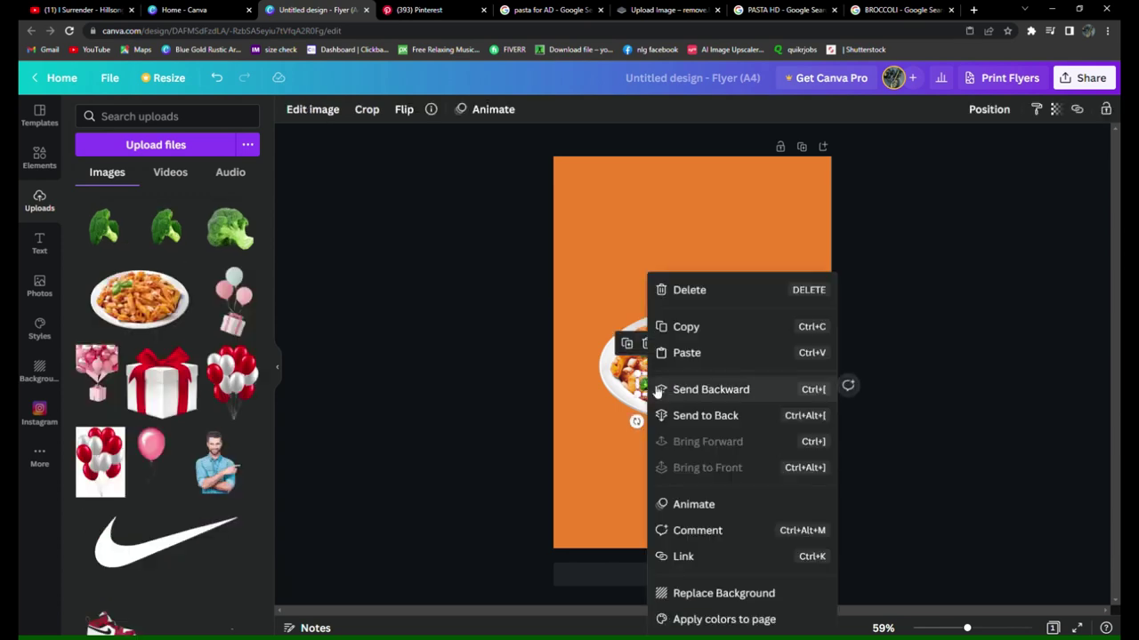
click(702, 328)
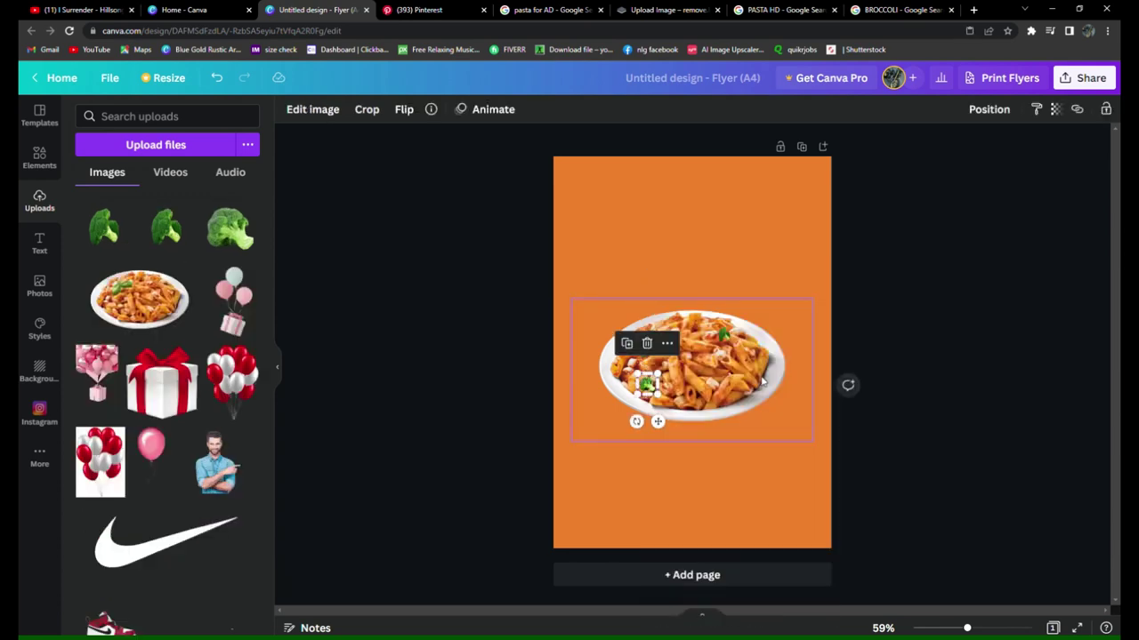
key(ctrl+v)
drag(668, 429, 758, 433)
click(873, 407)
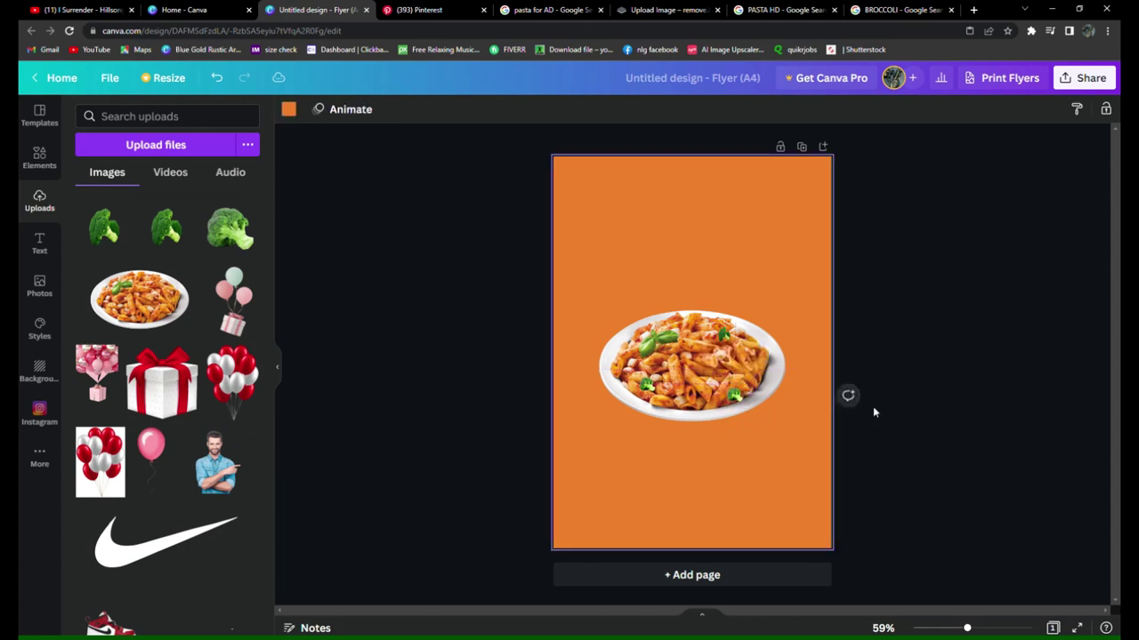
Copy the upper-right broccoli floret onto the plate's right side and shift the lower-right floret slightly toward the centre.
right_click(725, 336)
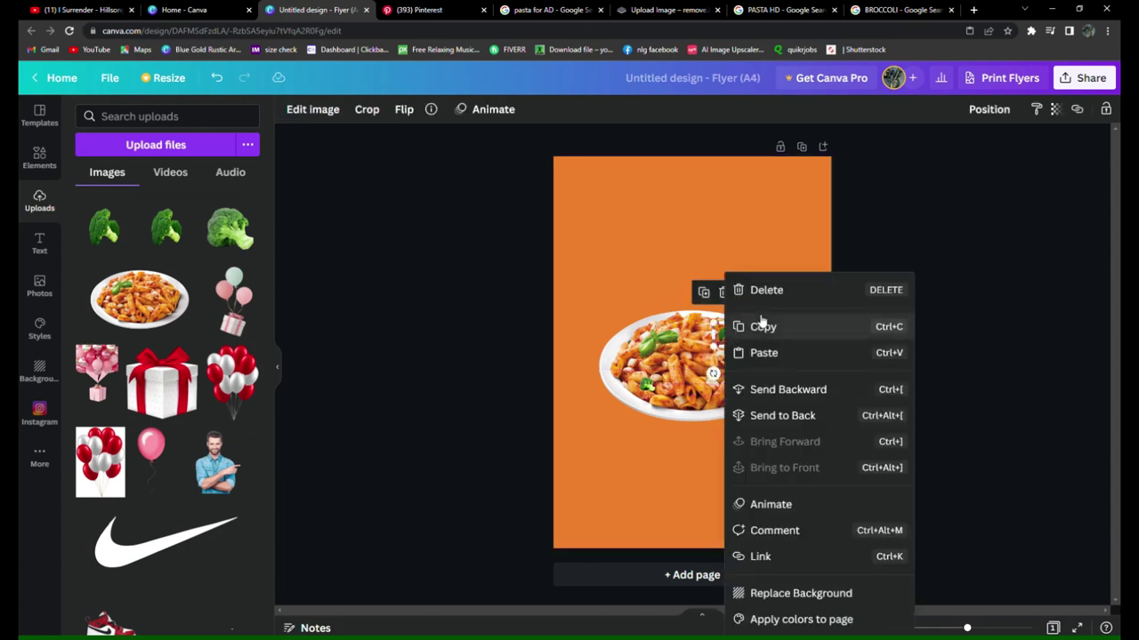
click(759, 327)
key(ctrl+v)
drag(740, 379, 765, 409)
click(736, 398)
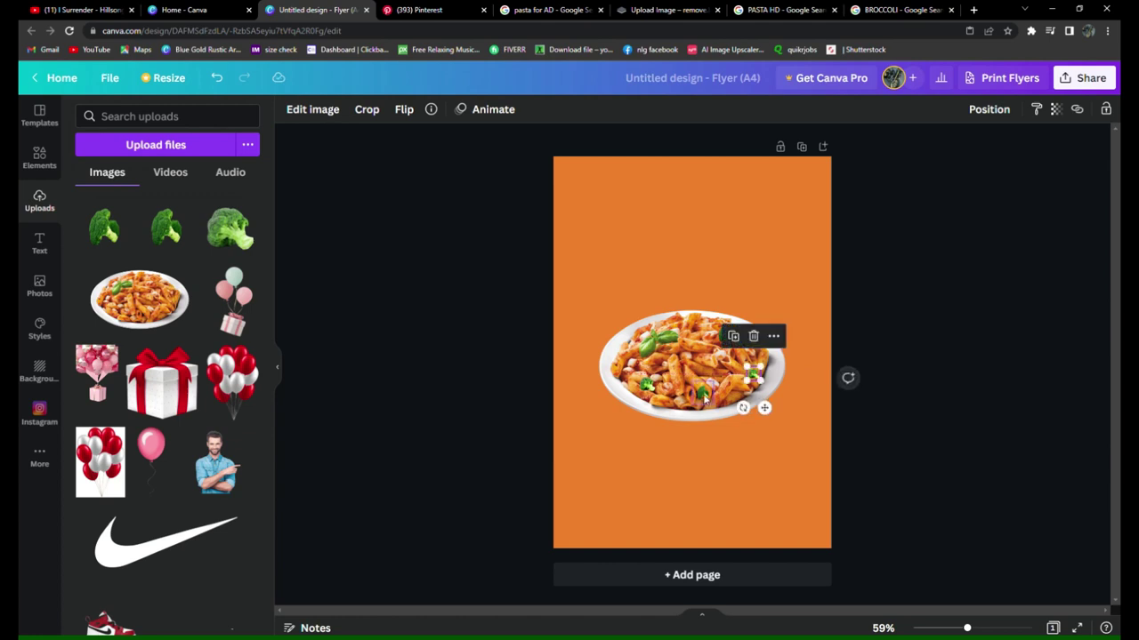
click(937, 378)
Add the blurred golden glow graphic from the recently used elements to the page.
click(39, 159)
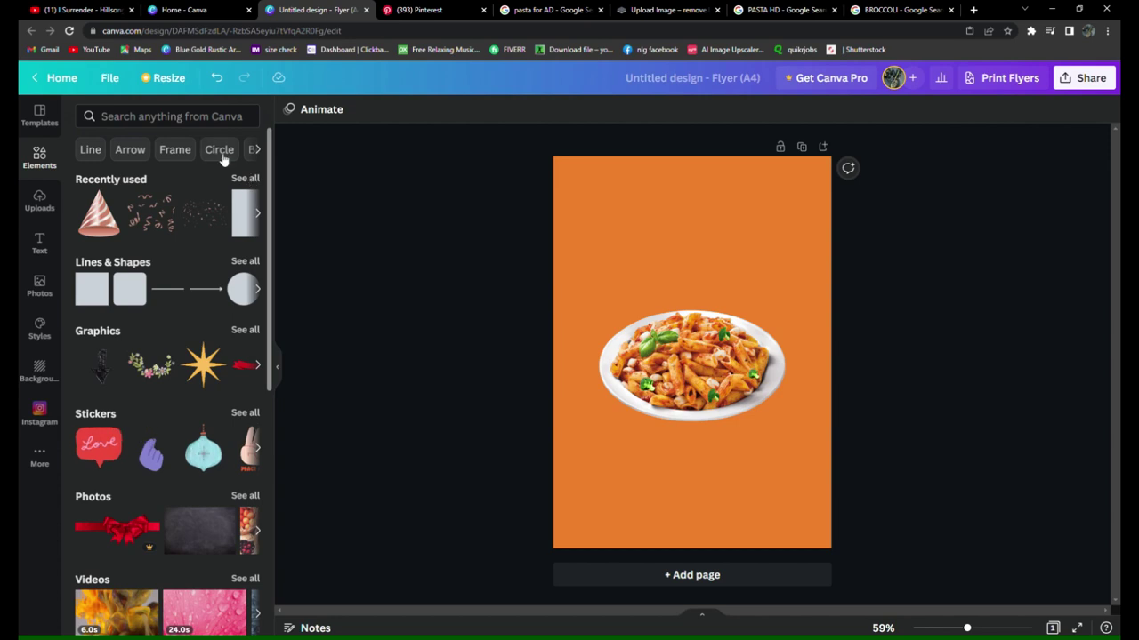
click(245, 179)
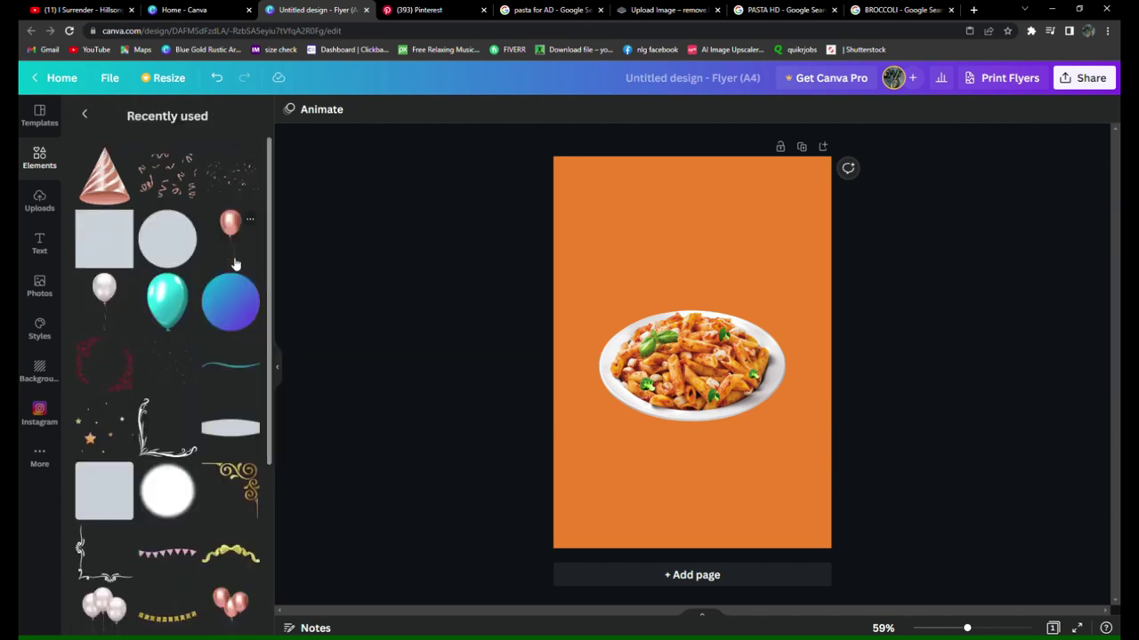
scroll(203, 418, down, 3)
scroll(184, 399, down, 3)
scroll(109, 303, up, 1)
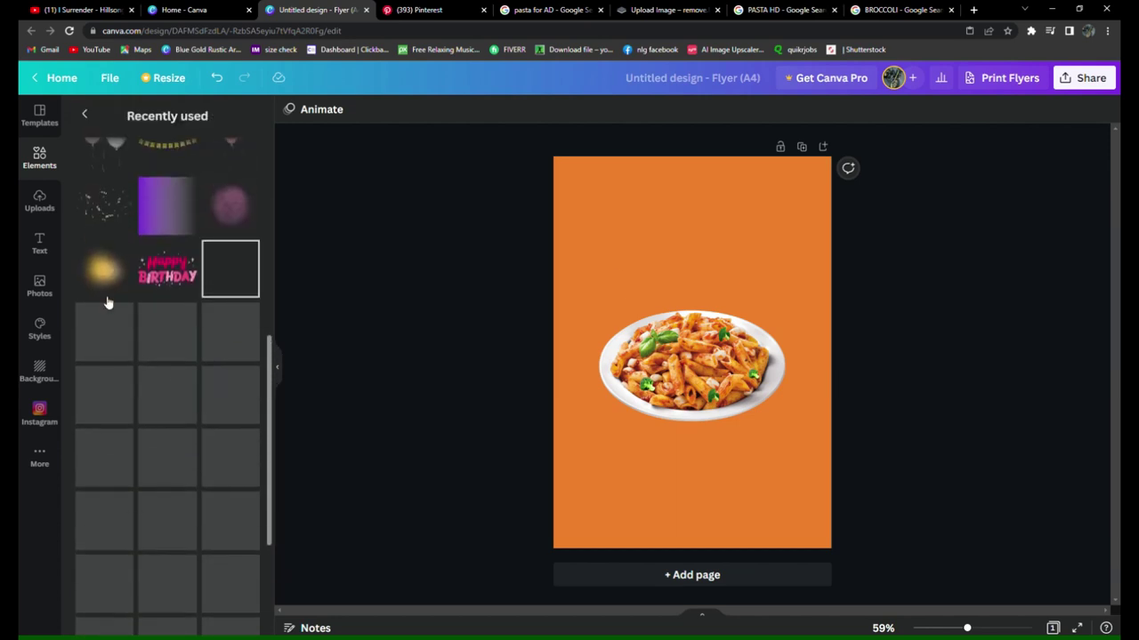
click(107, 274)
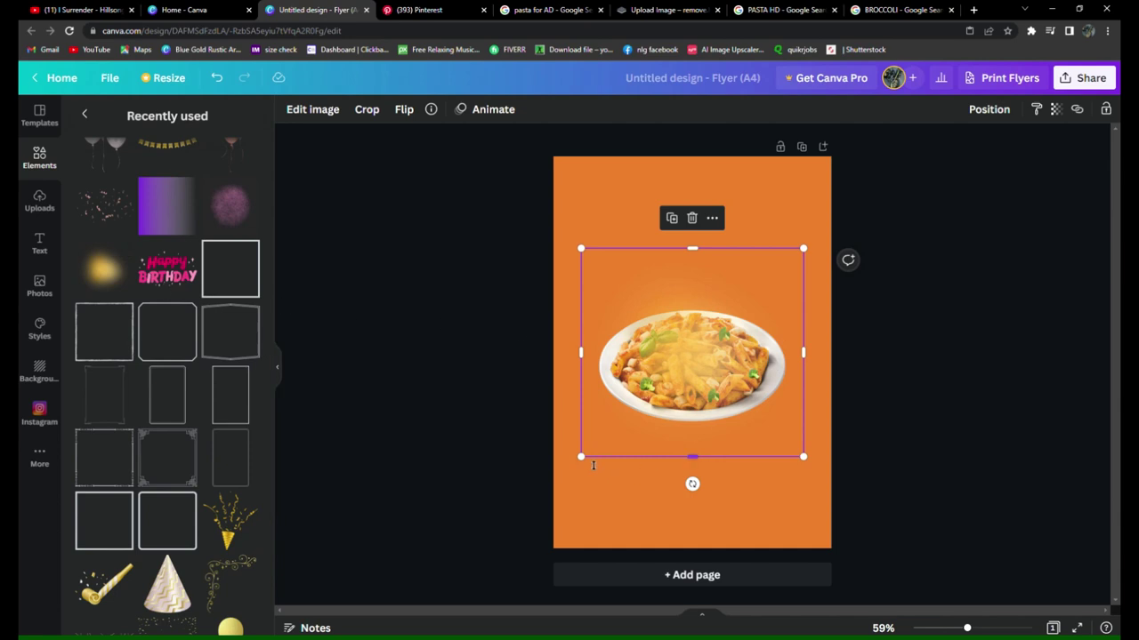
Enlarge the golden glow to nearly the page width and centre it over the pasta plate.
drag(582, 457, 557, 478)
drag(803, 479, 827, 502)
drag(780, 453, 784, 420)
Send the golden glow backward so that it sits behind the pasta plate and broccoli florets.
click(982, 109)
click(930, 147)
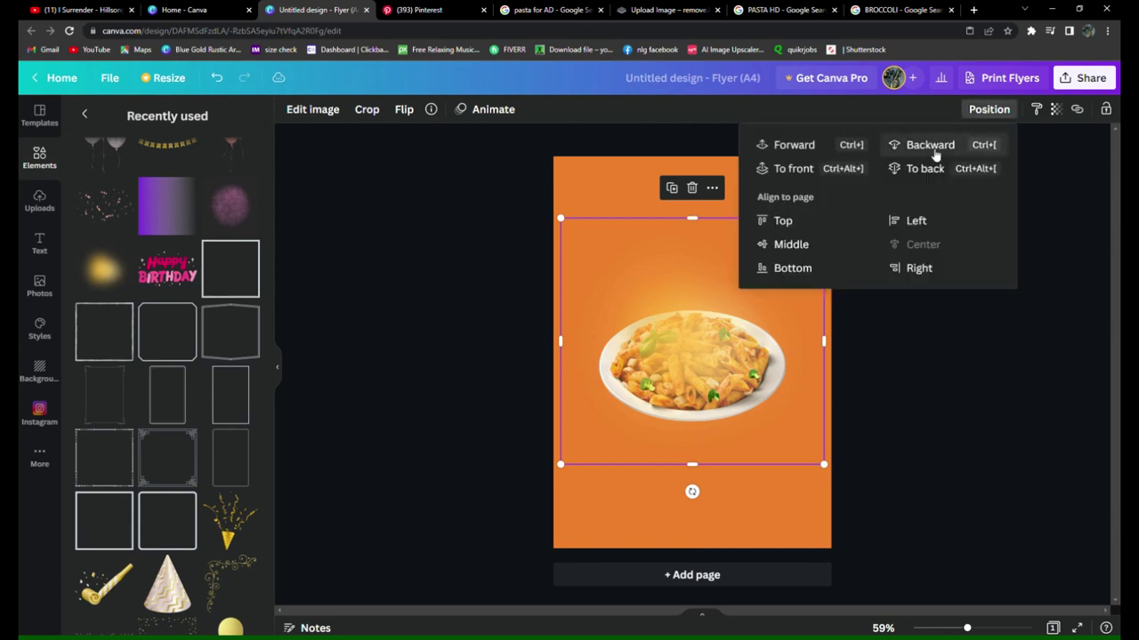
click(934, 149)
click(968, 305)
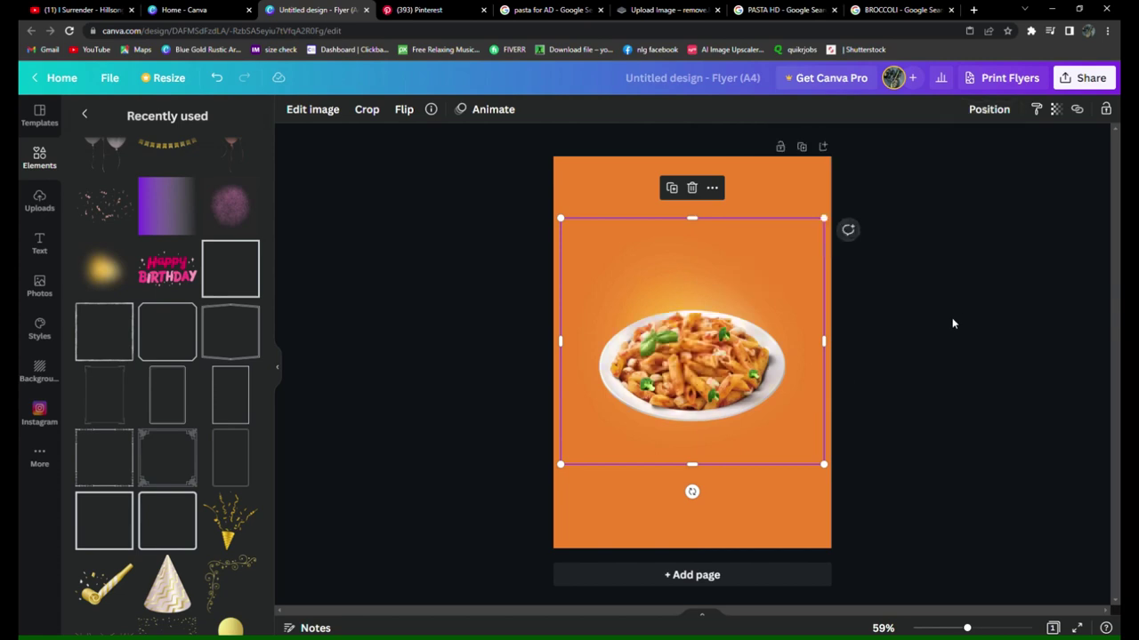
Stretch the golden glow past both page sides and over most of the page height, centred behind the plate.
drag(561, 217, 557, 216)
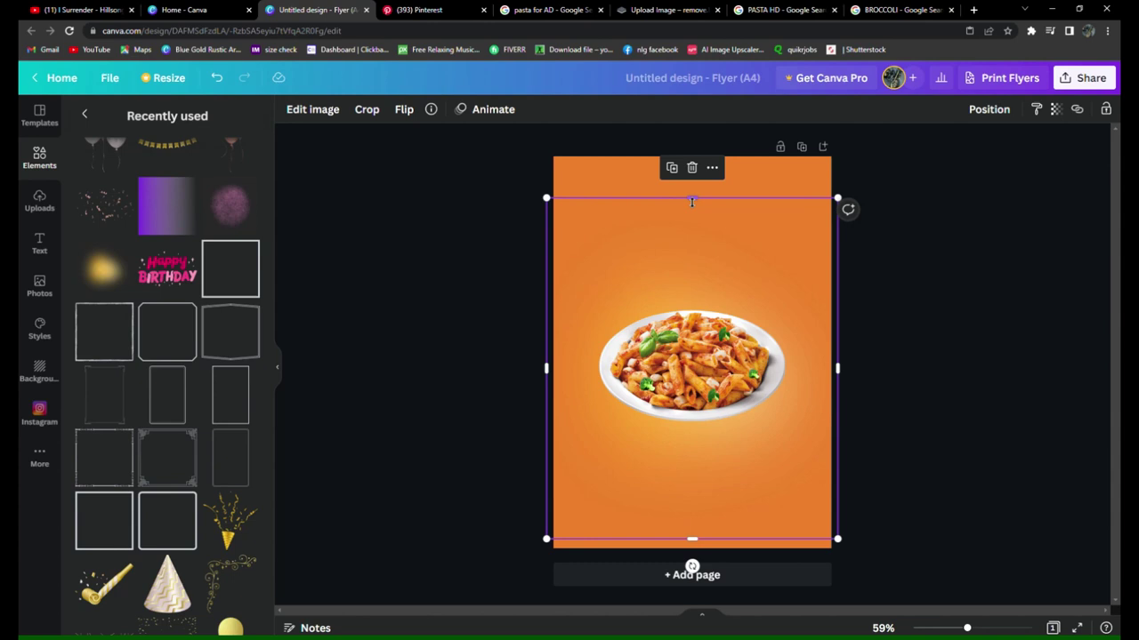
drag(693, 200, 729, 204)
click(1067, 324)
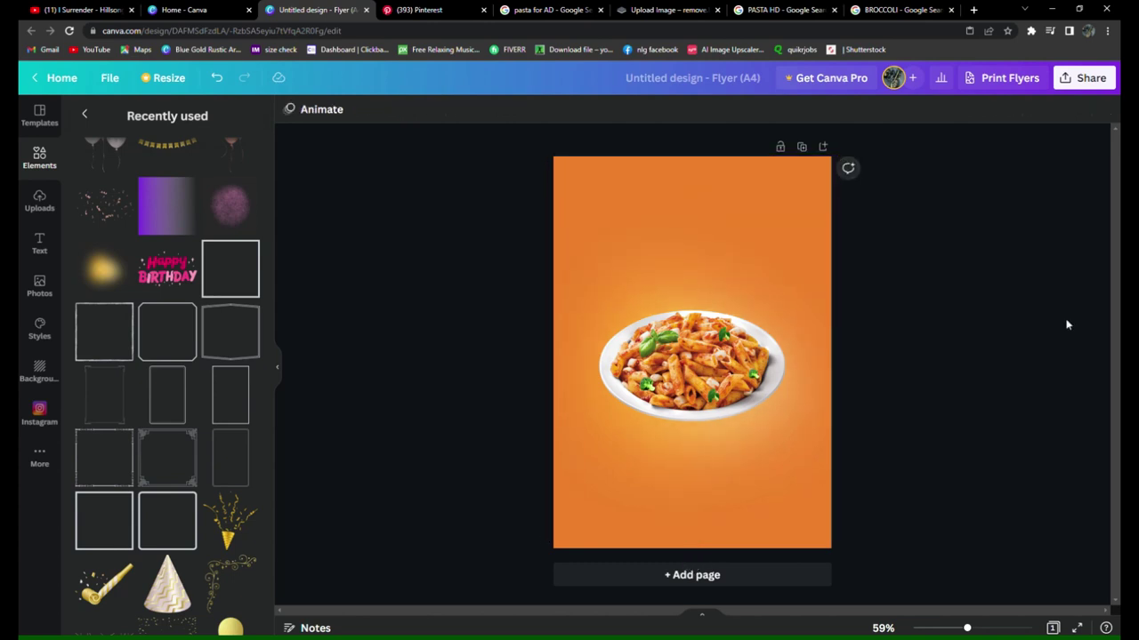
Enlarge the pasta plate image slightly from its two lower corners.
click(776, 402)
drag(812, 442, 820, 446)
drag(576, 452, 567, 447)
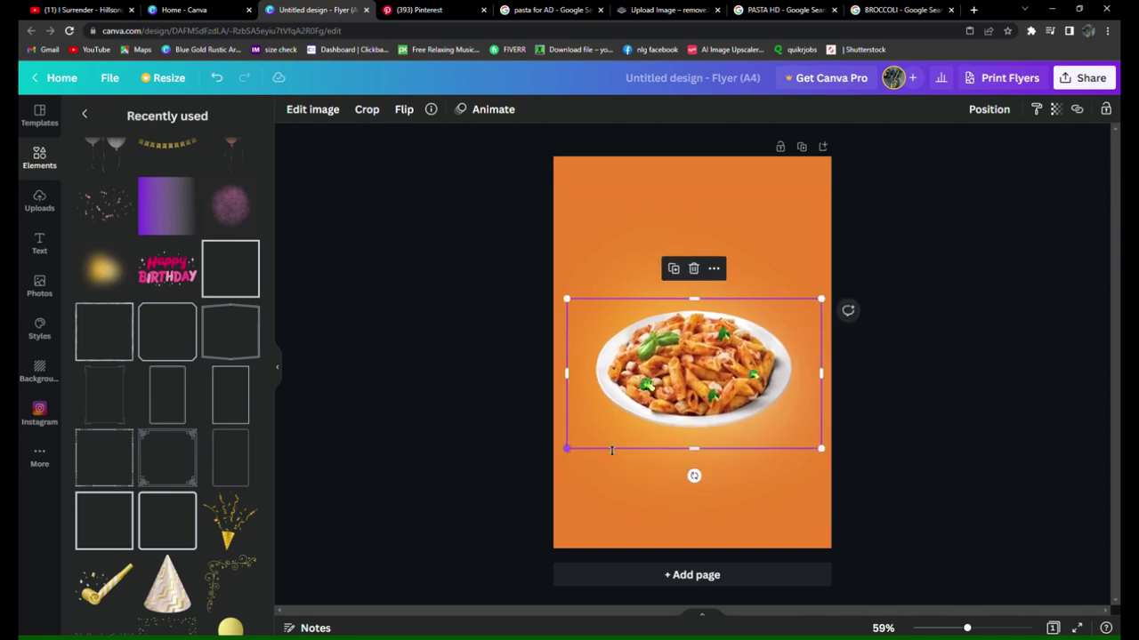
click(1037, 413)
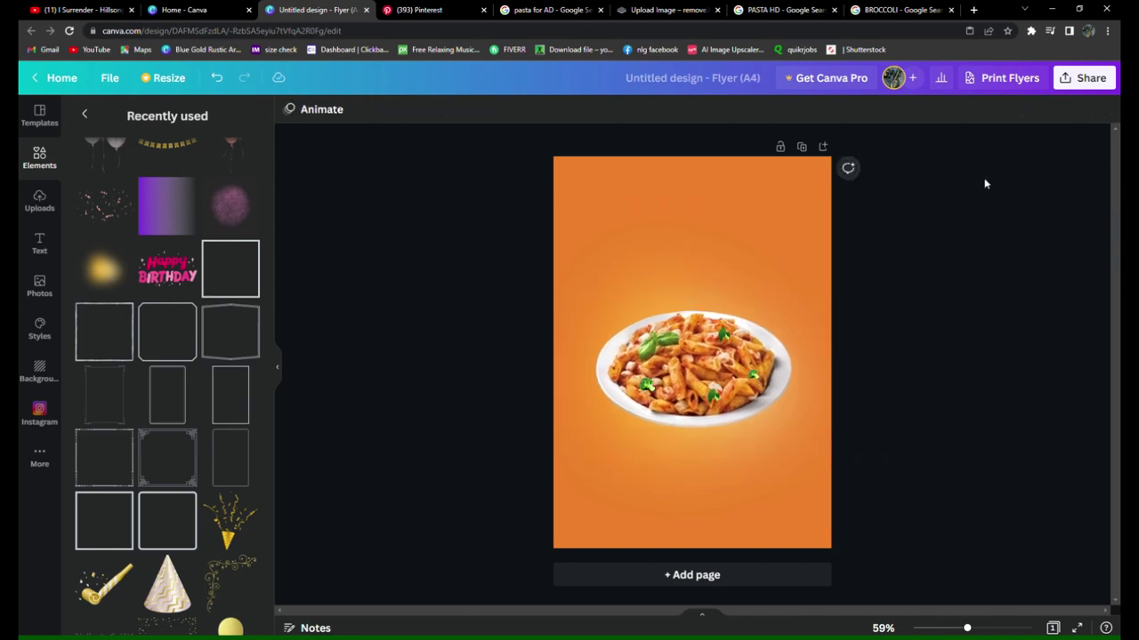
Add a heading reading "Fantastico" centred above the pasta plate.
click(39, 242)
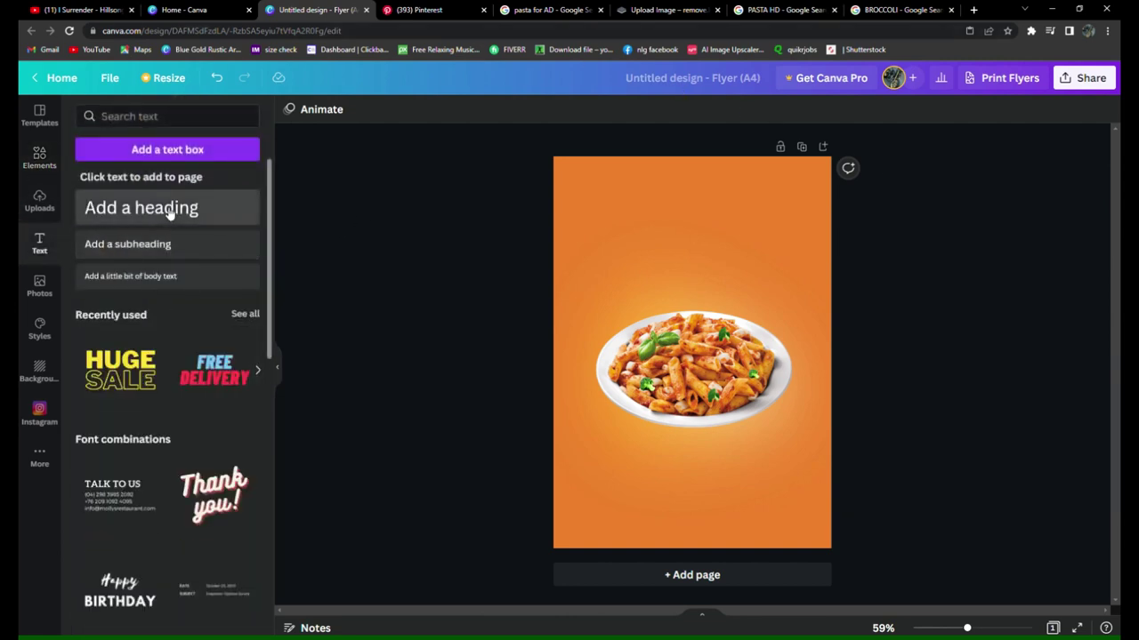
click(169, 210)
drag(705, 401, 704, 313)
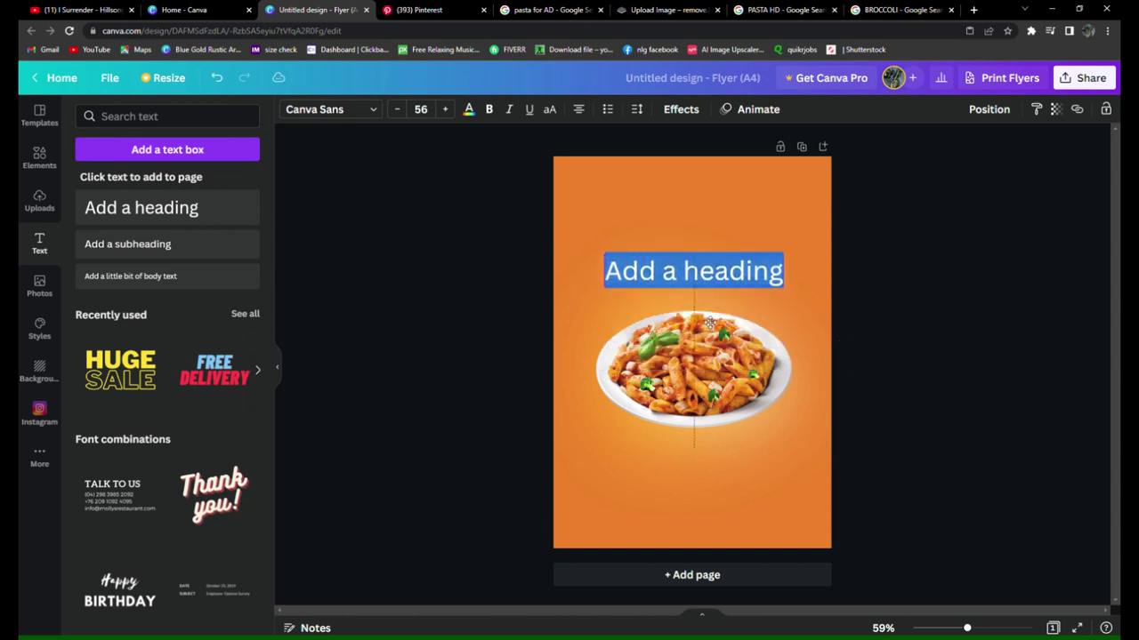
key(BackSpace)
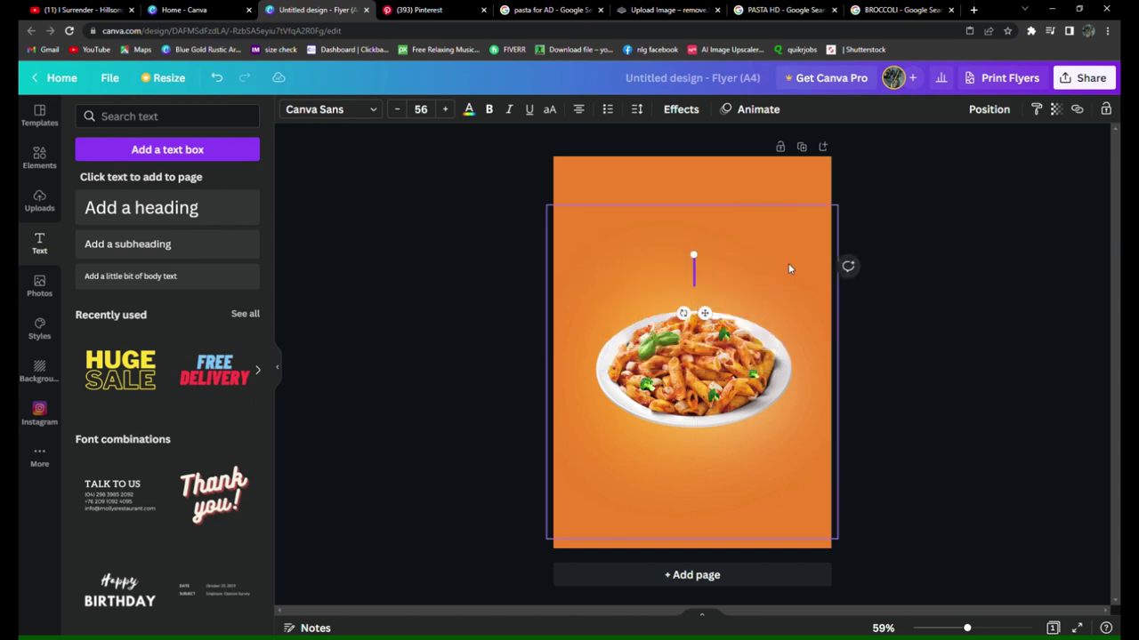
text(Fa)
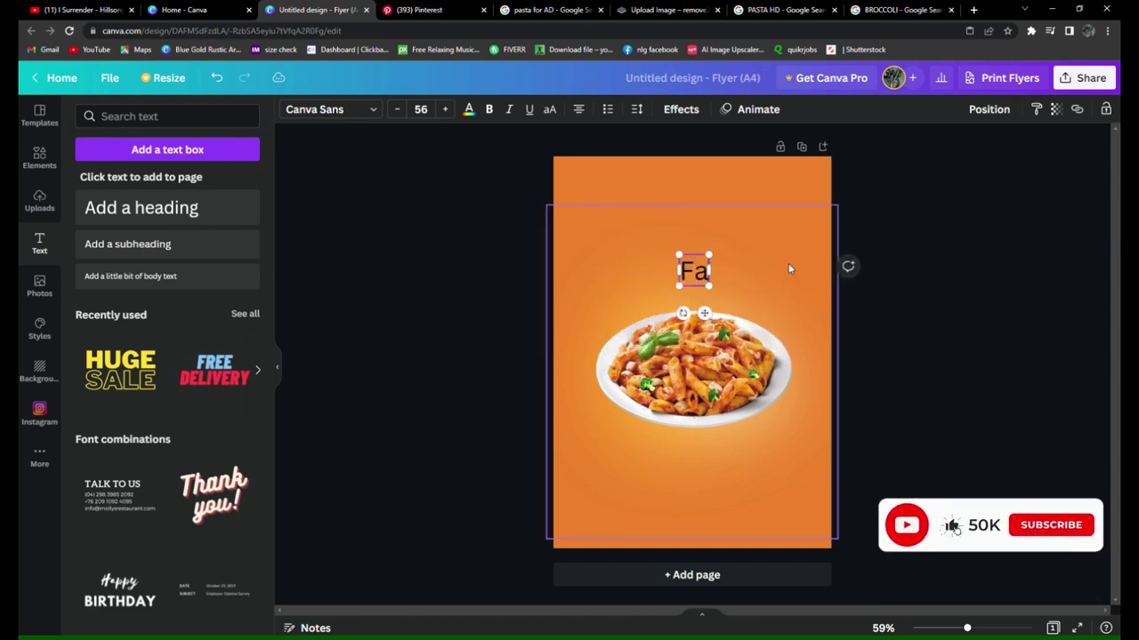
text(n)
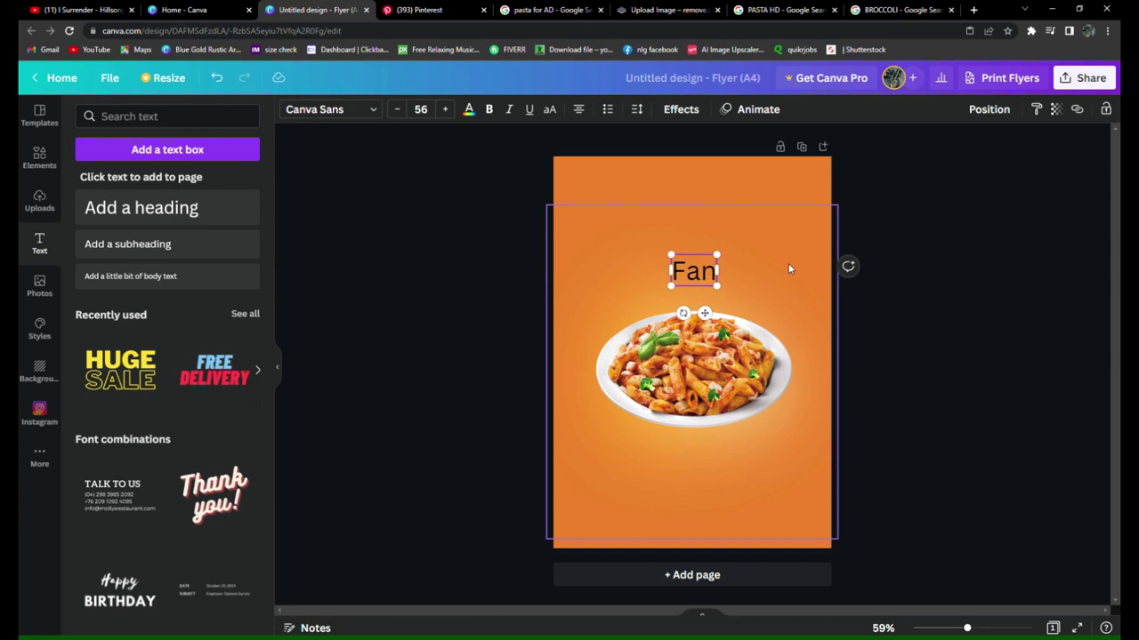
text(ta)
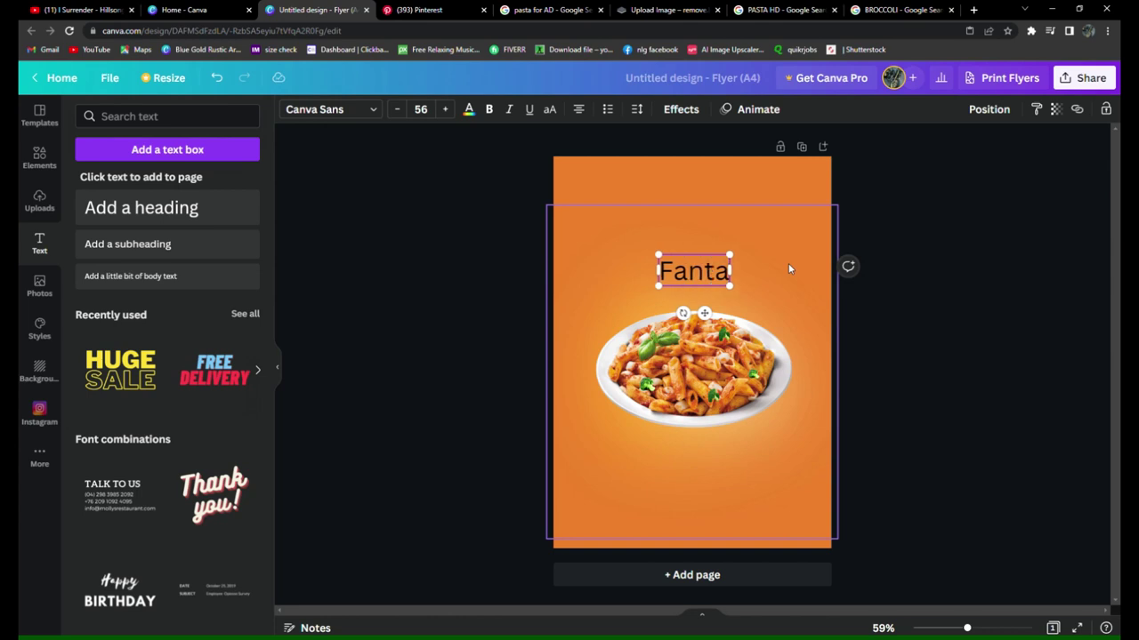
text(stico)
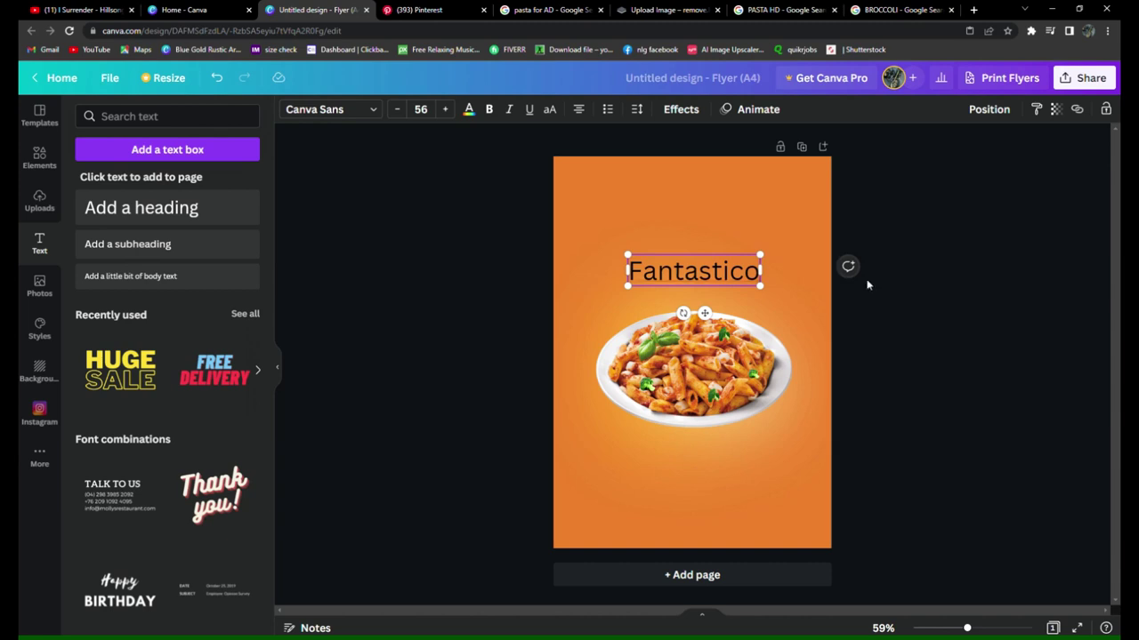
click(916, 311)
Duplicate the "Fantastico" heading and place the copy slightly below and to the right of the original.
right_click(744, 276)
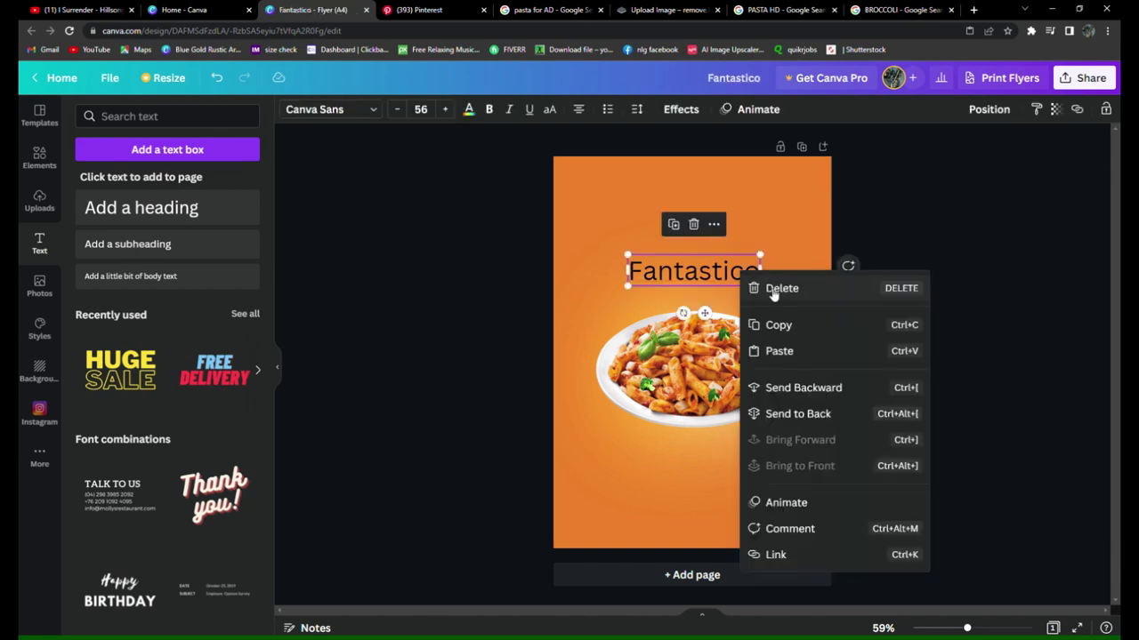
click(780, 337)
key(ctrl+v)
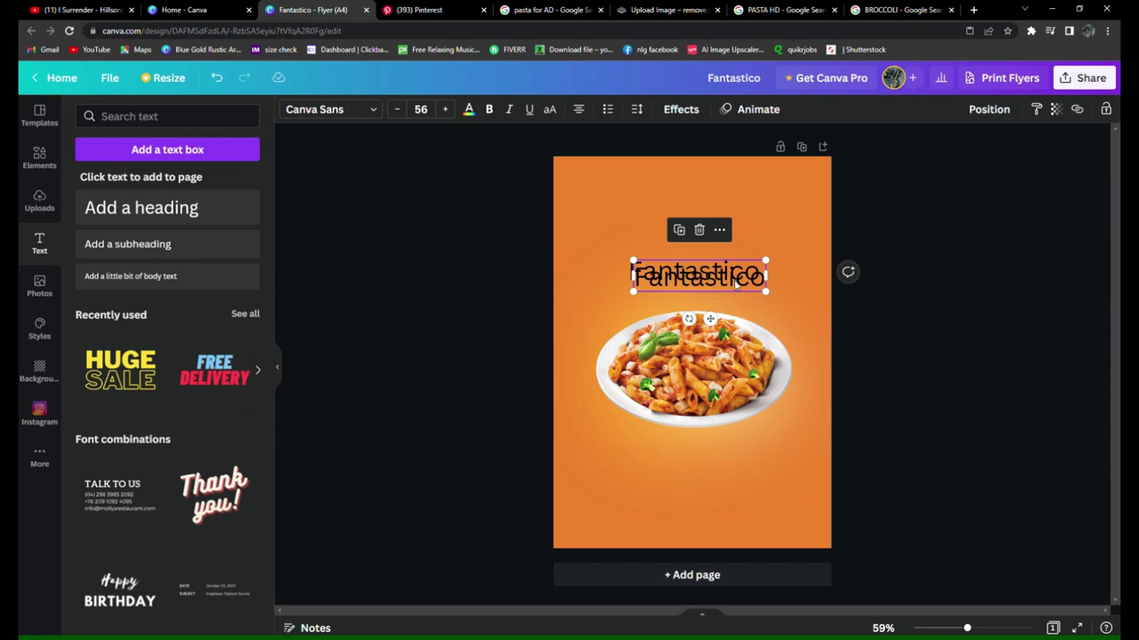
drag(744, 281, 773, 318)
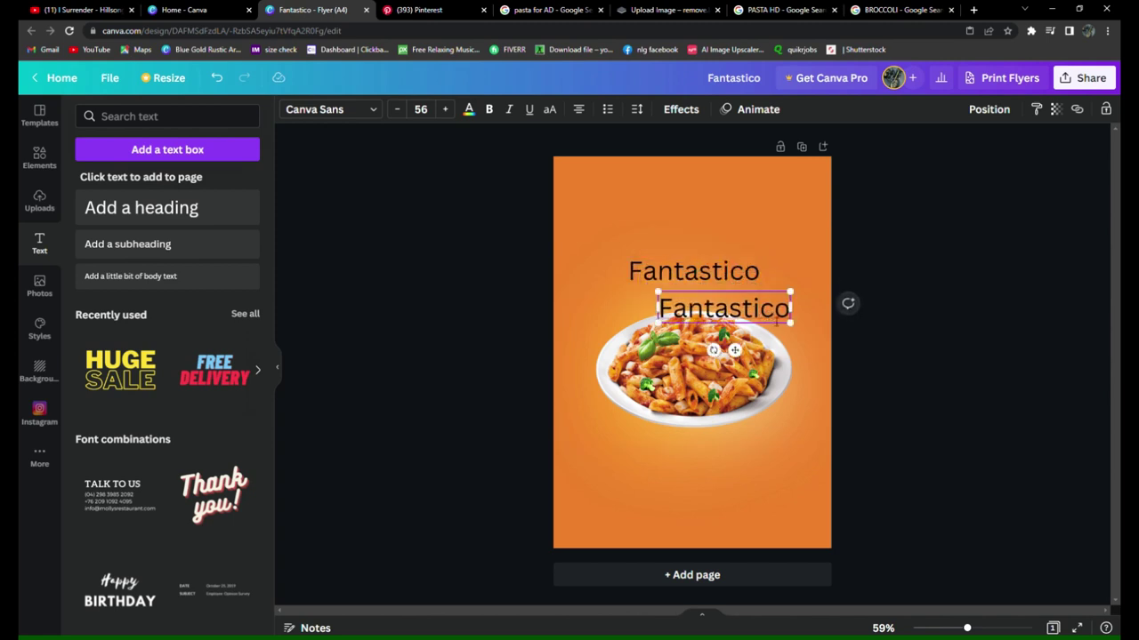
Replace the duplicated heading's text with "Offer".
key(BackSpace)
key(BackSpace)
key(BackSpace)
key(BackSpace)
key(BackSpace)
key(BackSpace)
key(BackSpace)
key(BackSpace)
key(BackSpace)
key(BackSpace)
text(O)
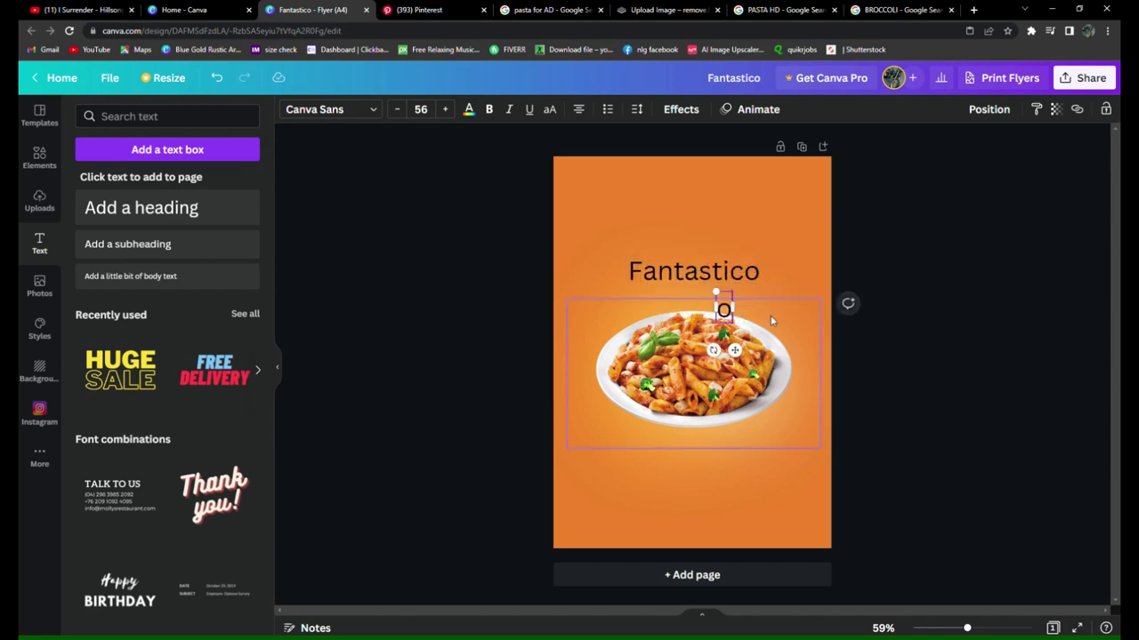
key(BackSpace)
text(Offer)
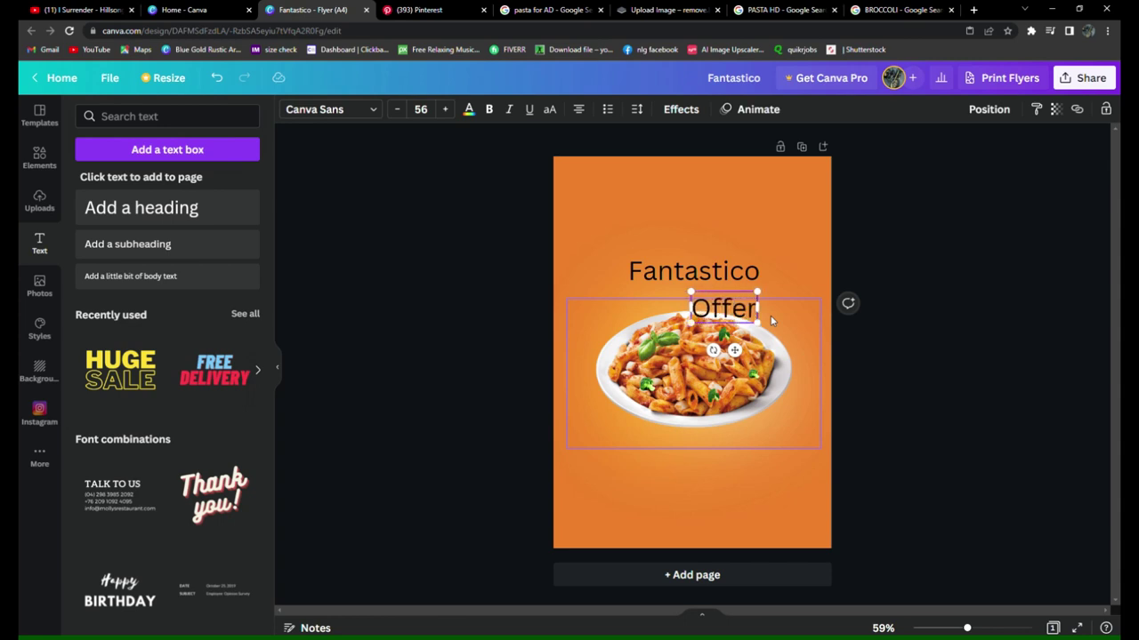
click(938, 343)
Move the "Offer" text to just beneath the right end of the "Fantastico" heading.
click(753, 310)
drag(754, 310, 798, 294)
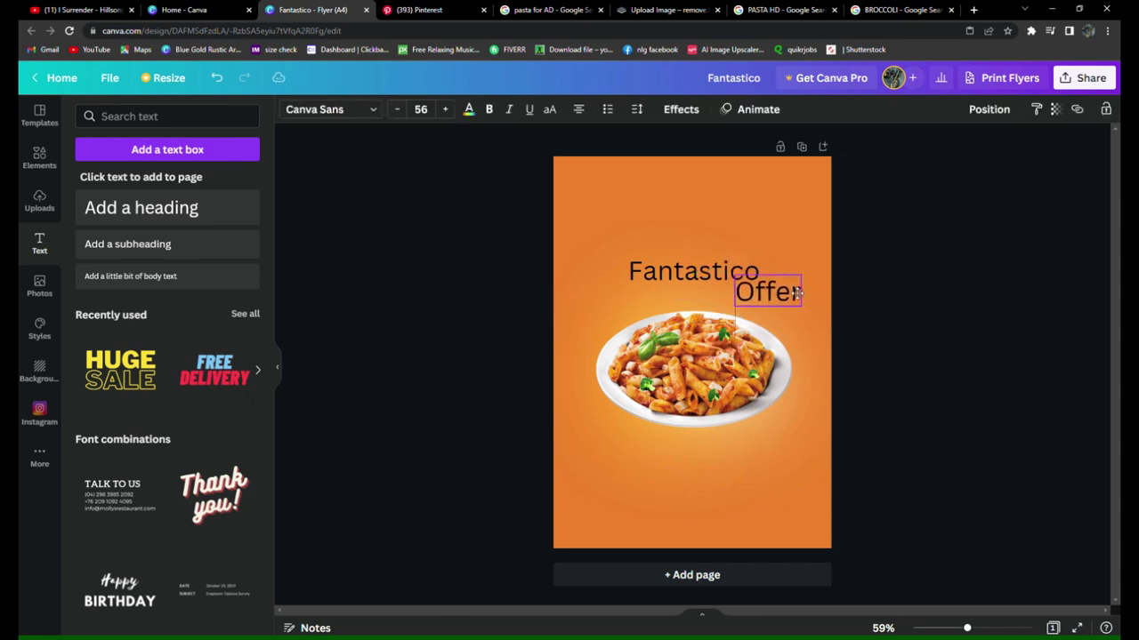
Move the "Fantastico" heading slightly up, clear of "Offer", and make both texts bold.
drag(685, 271, 685, 257)
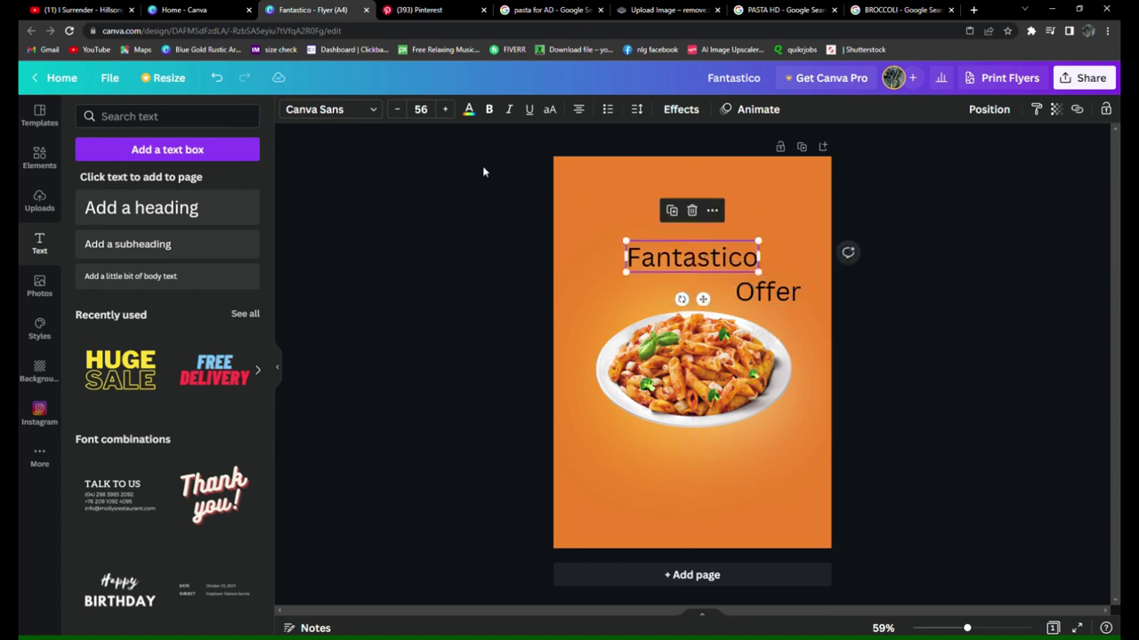
click(489, 109)
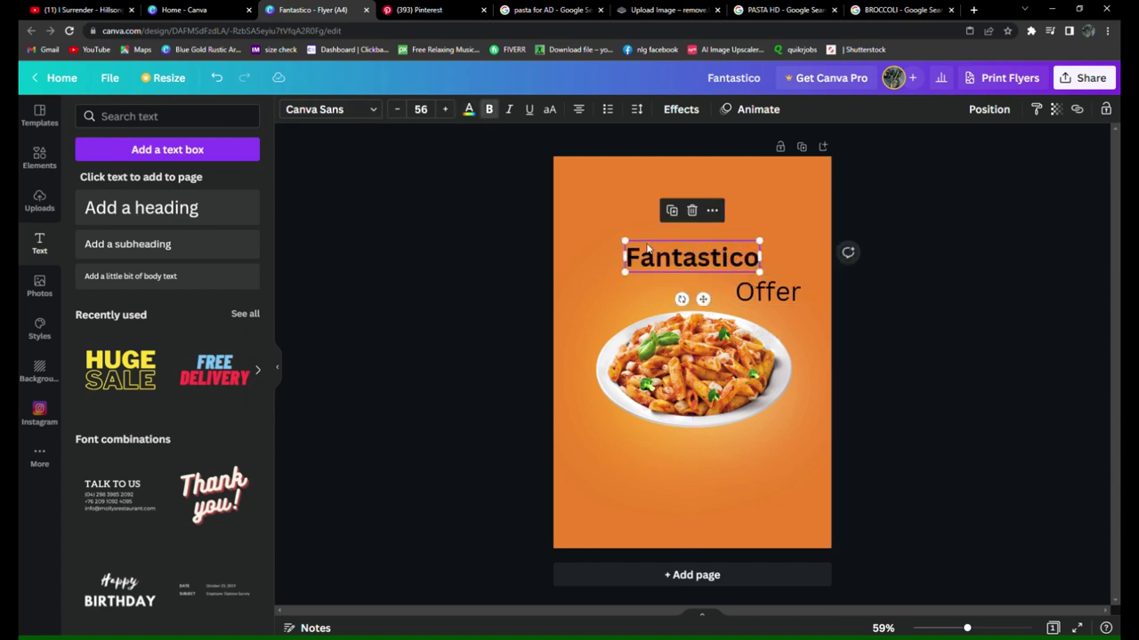
click(771, 296)
click(490, 109)
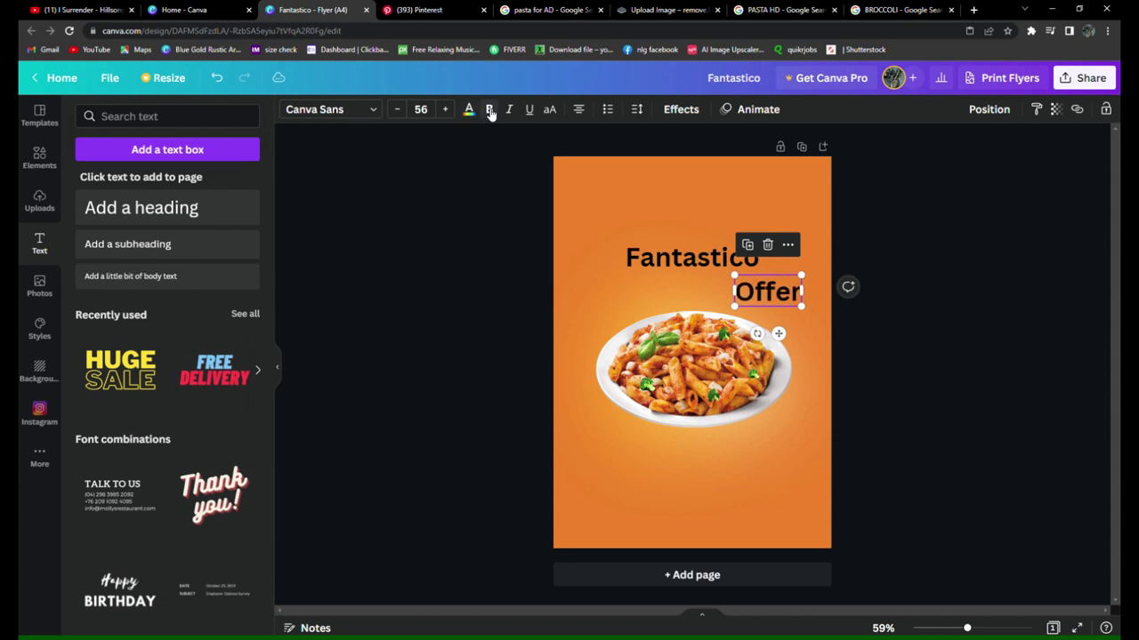
Recolour the "Offer" and "Fantastico" texts dark red, #4B0000.
click(347, 110)
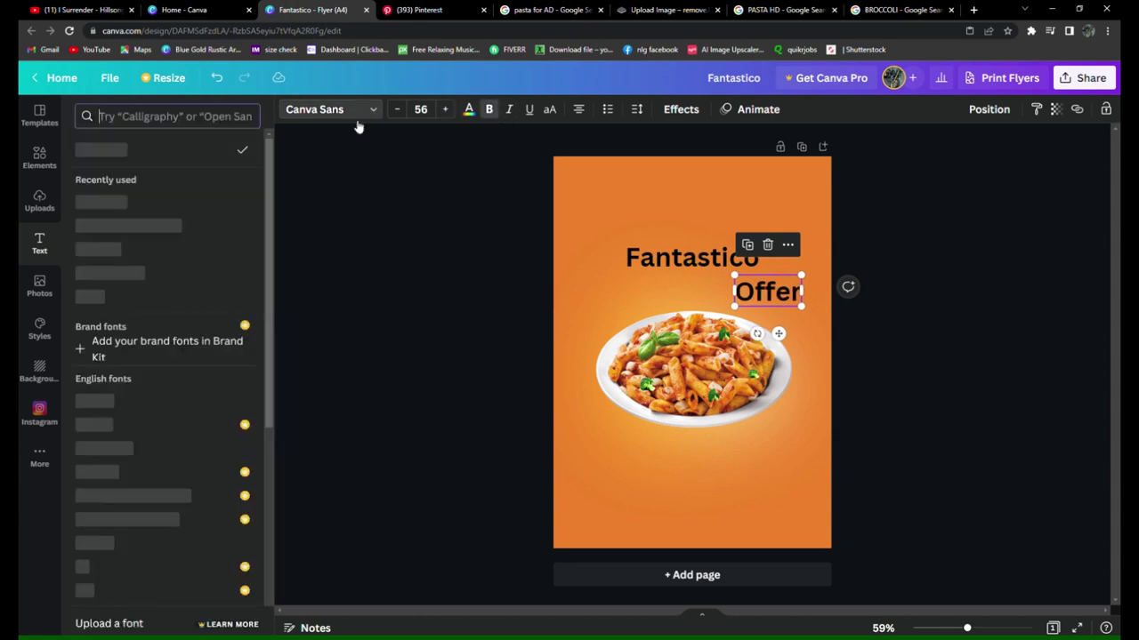
click(469, 109)
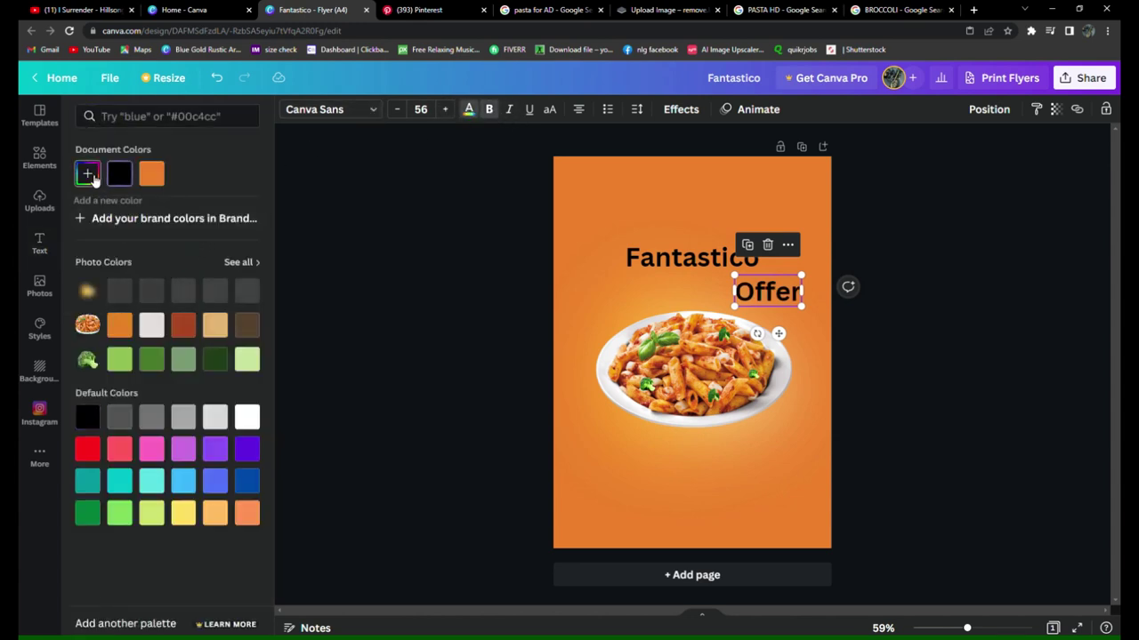
click(89, 174)
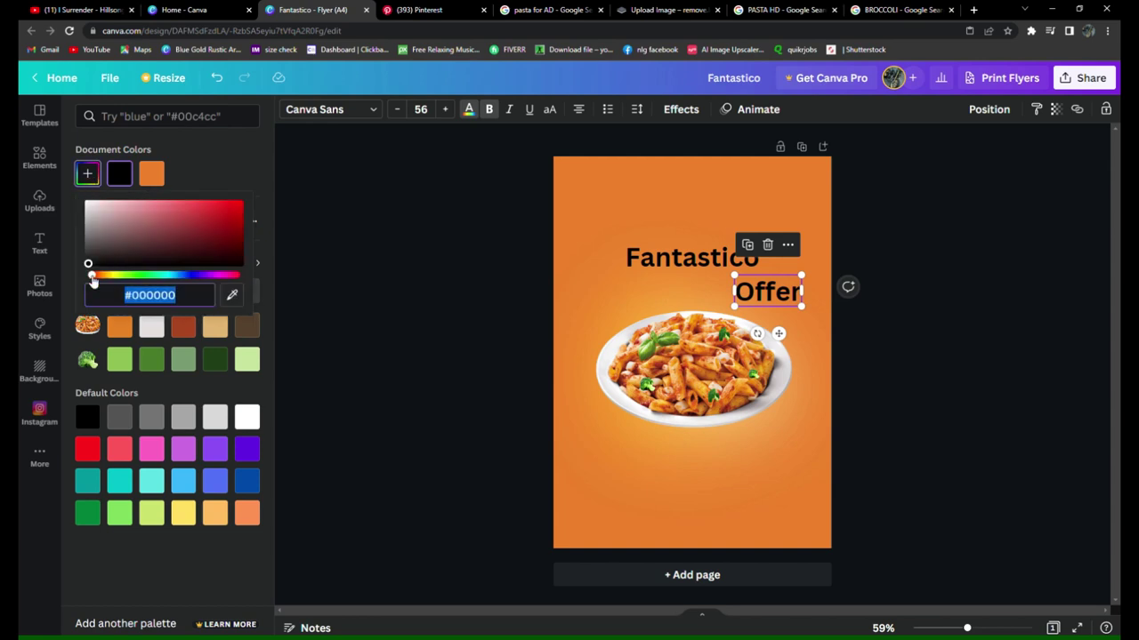
drag(89, 267, 253, 253)
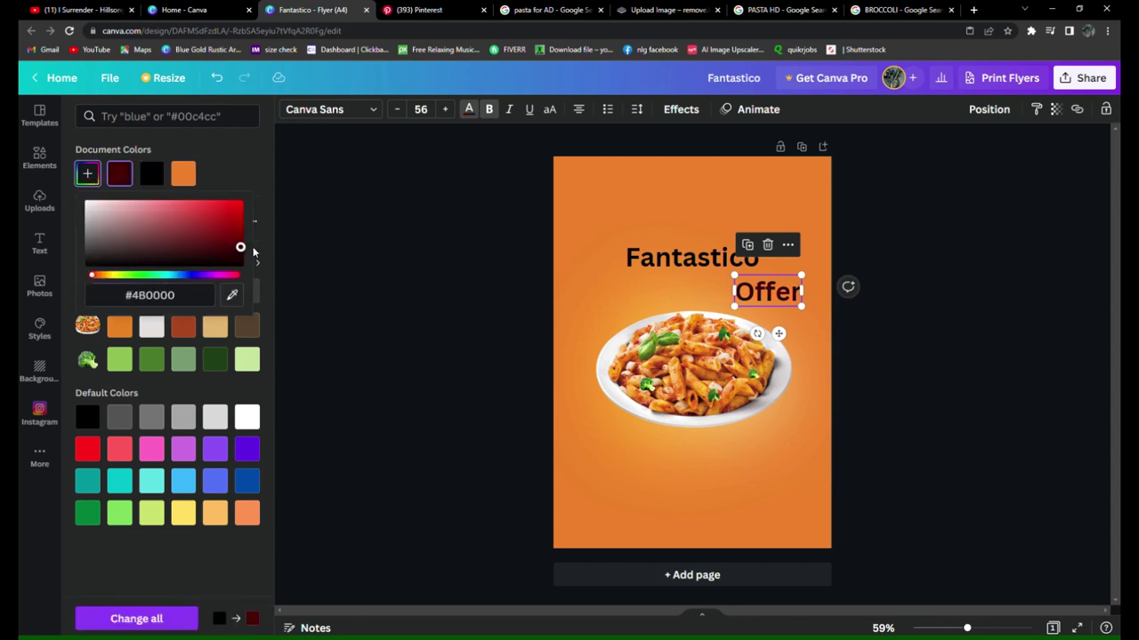
click(682, 255)
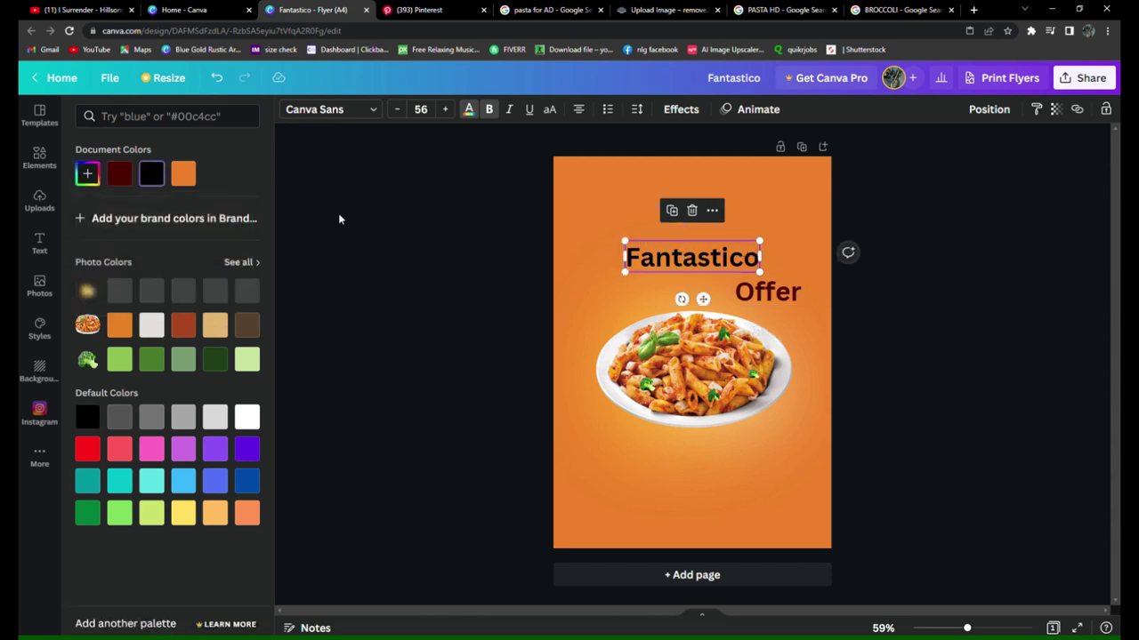
click(113, 176)
Set the font of both "Fantastico" and "Offer" to Agrandir Narrow Black.
click(360, 109)
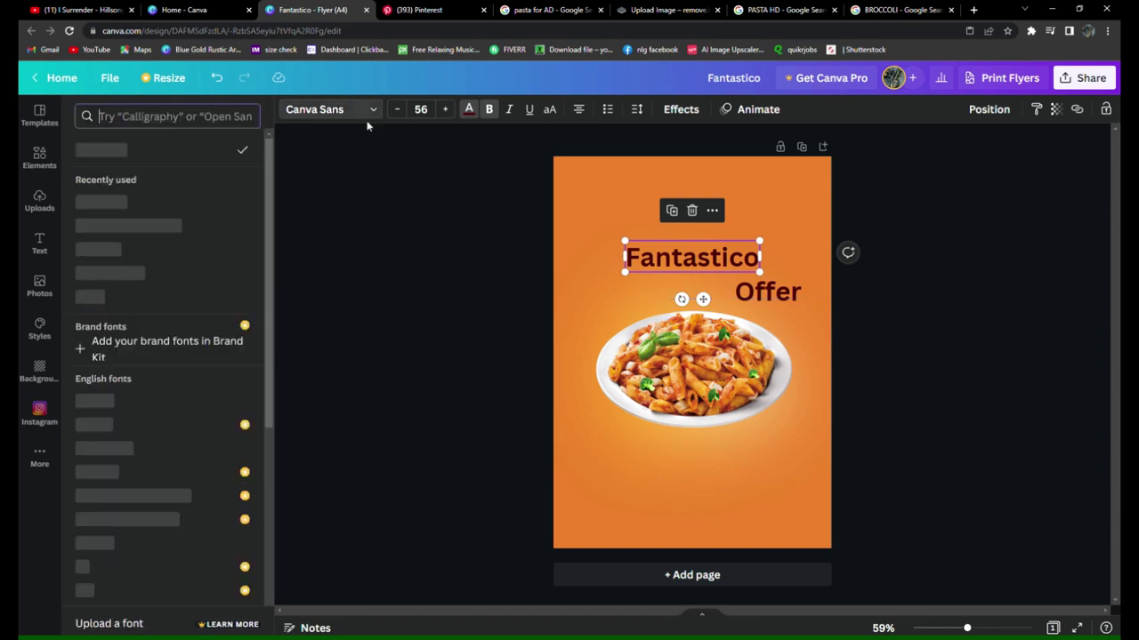
scroll(218, 355, down, 5)
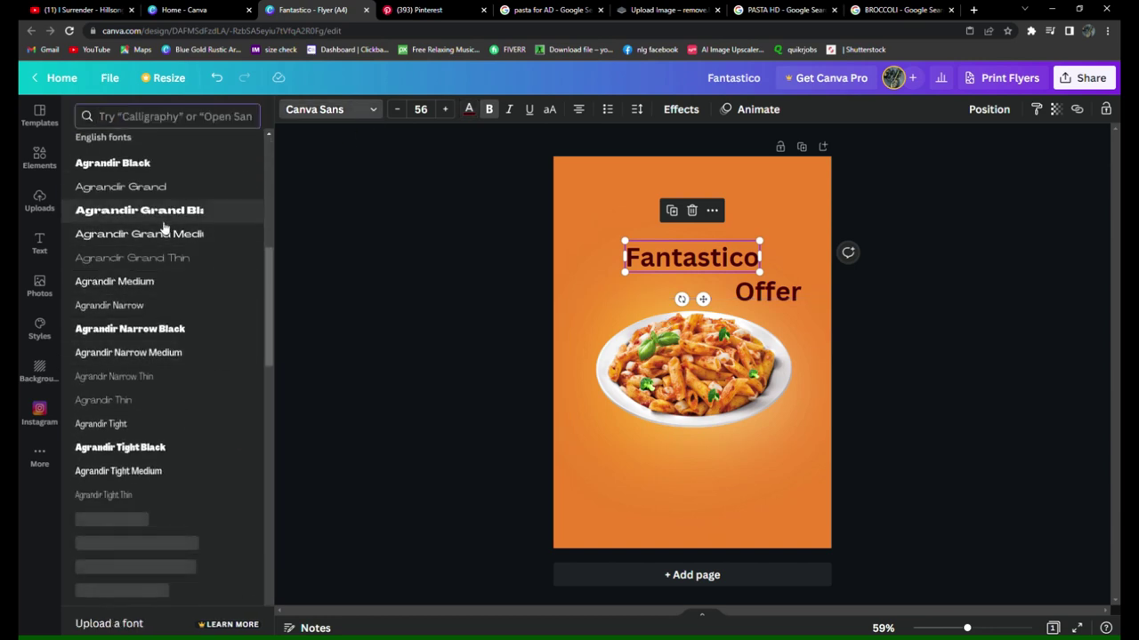
click(163, 329)
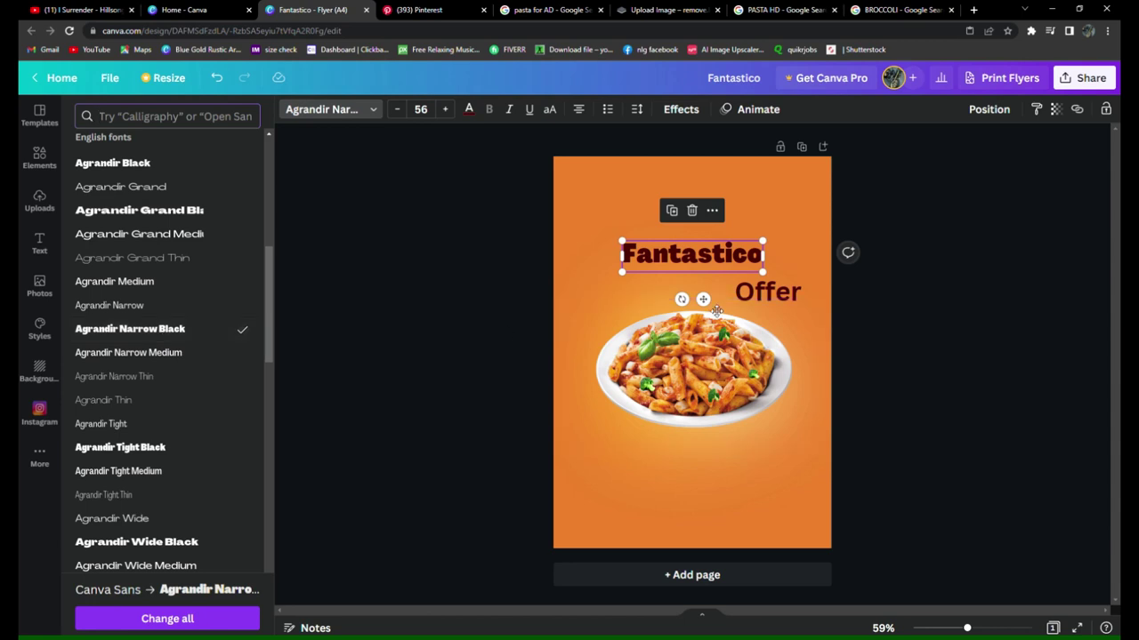
click(758, 294)
click(208, 330)
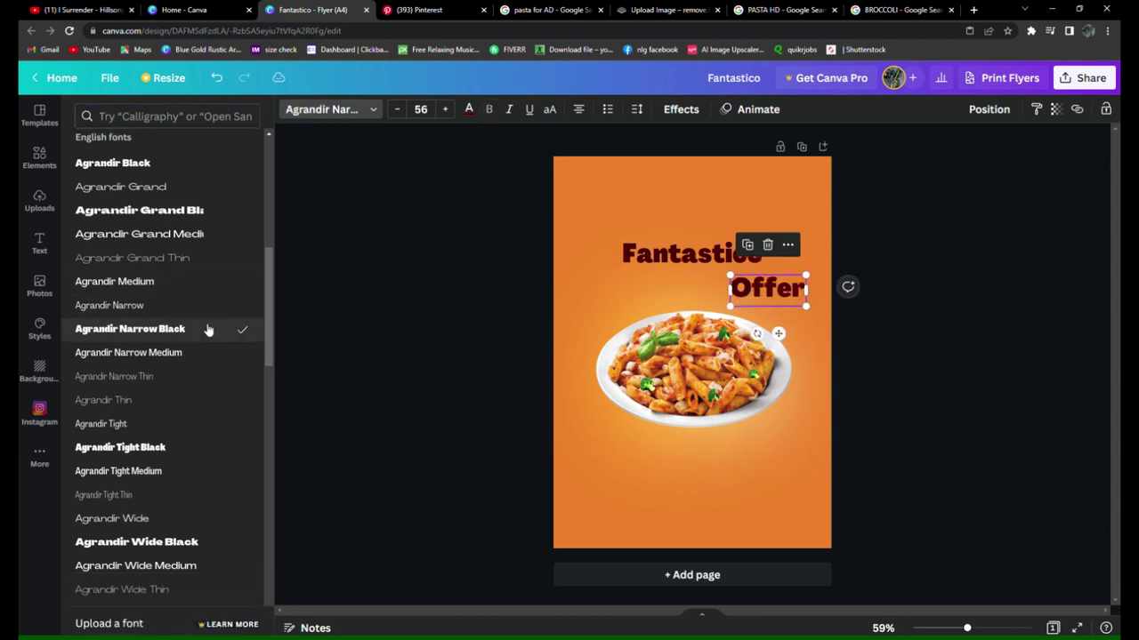
Tilt "Fantastico" and "Offer" slightly counterclockwise and fit "Offer" closely beneath the right end of "Fantastico".
click(688, 255)
drag(685, 300, 699, 302)
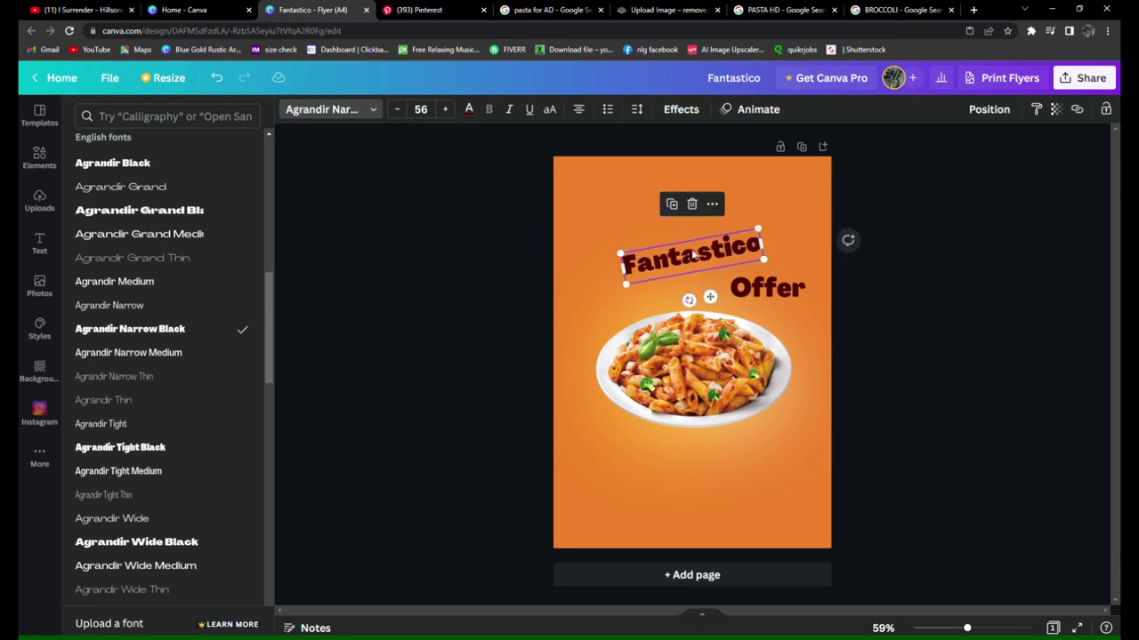
drag(693, 256, 699, 241)
click(767, 289)
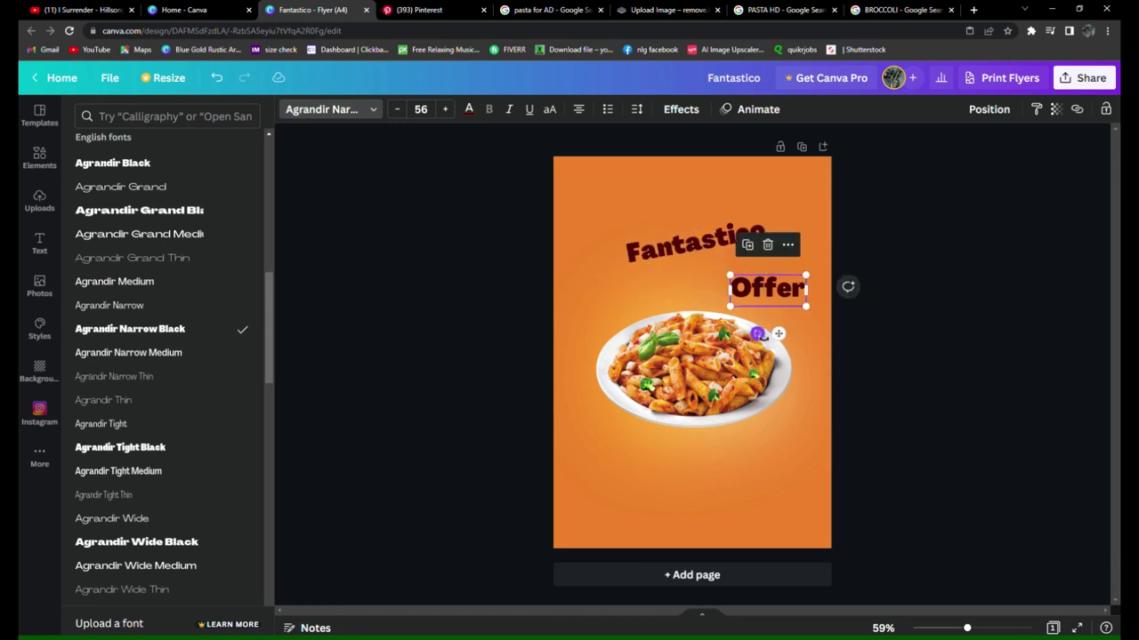
drag(759, 335, 776, 363)
drag(774, 296, 768, 270)
click(975, 296)
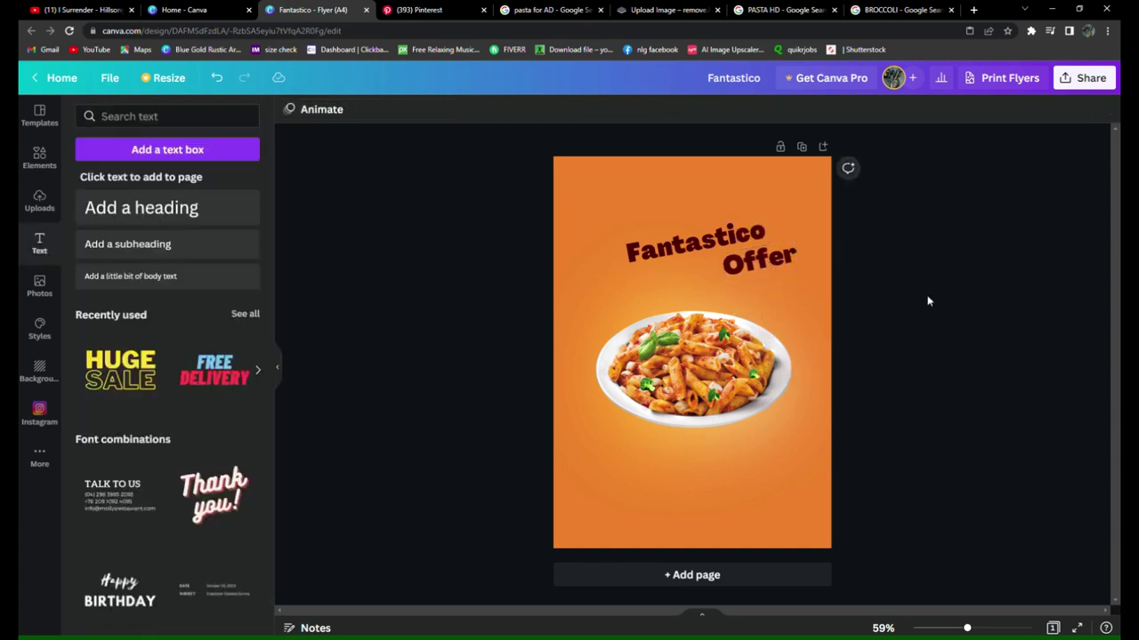
Add a heading reading "buy any" and place it between "Fantastico" and the pasta plate, left of centre.
click(228, 220)
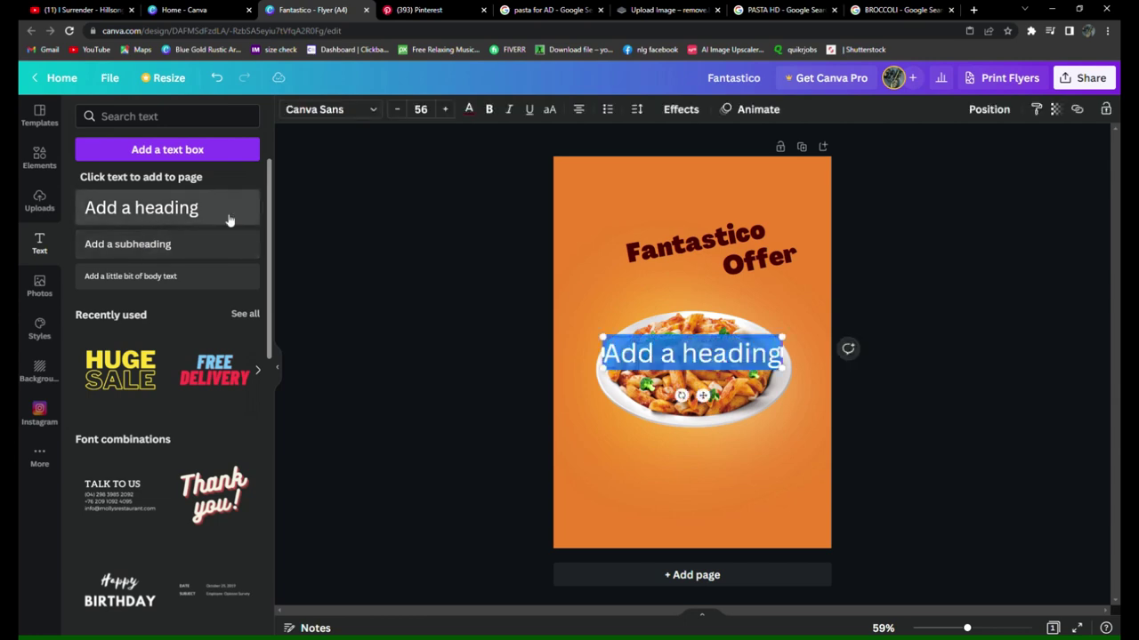
key(BackSpace)
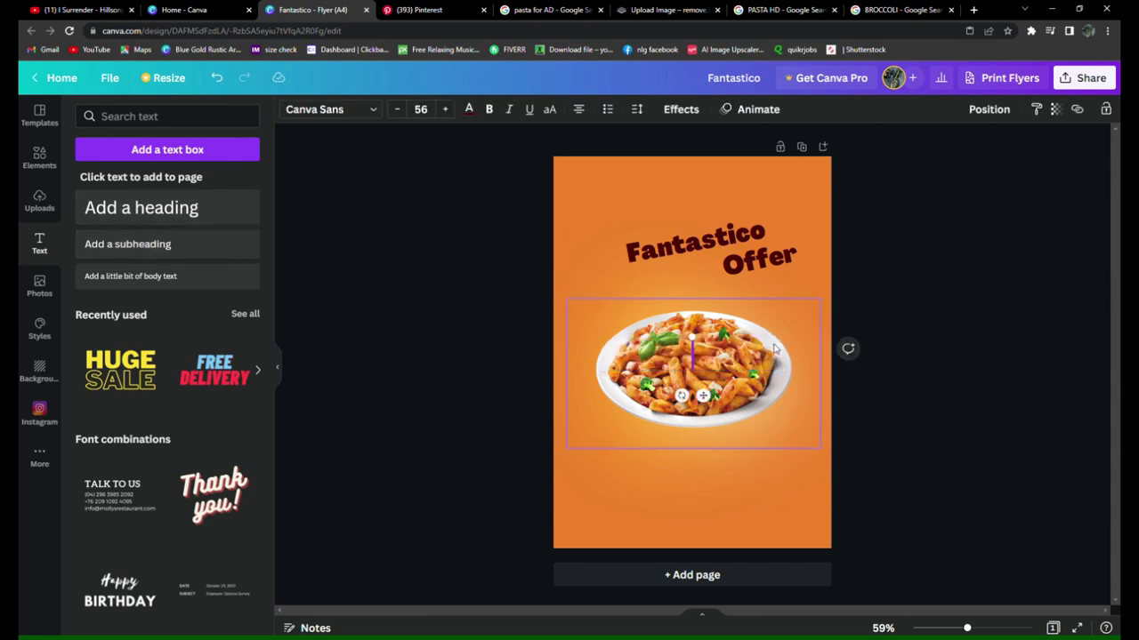
text(buy)
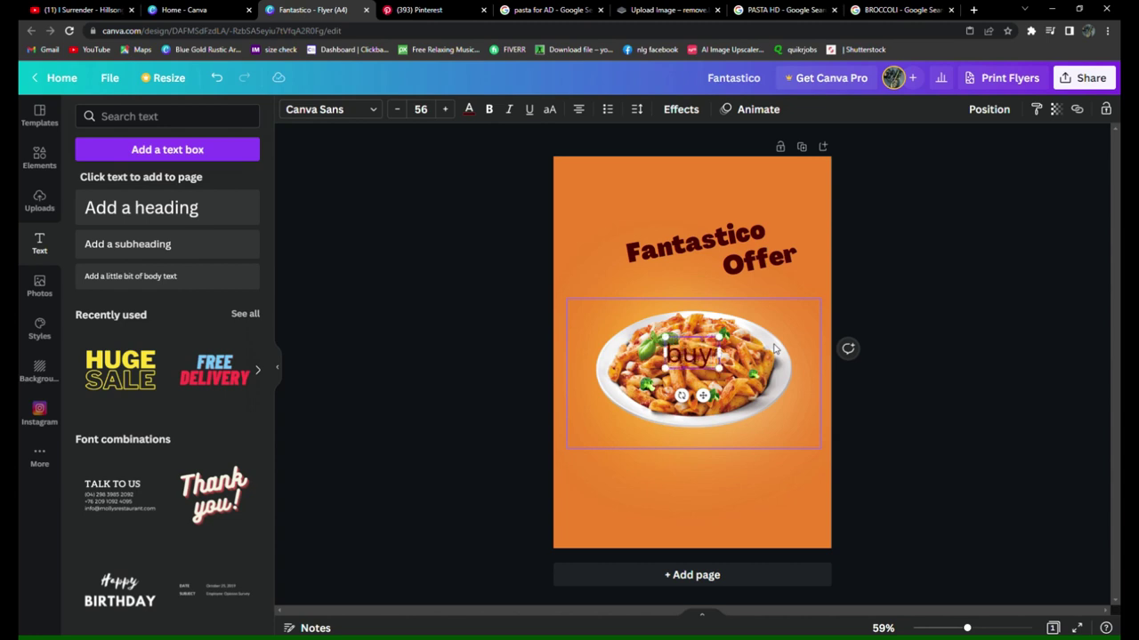
text( onne)
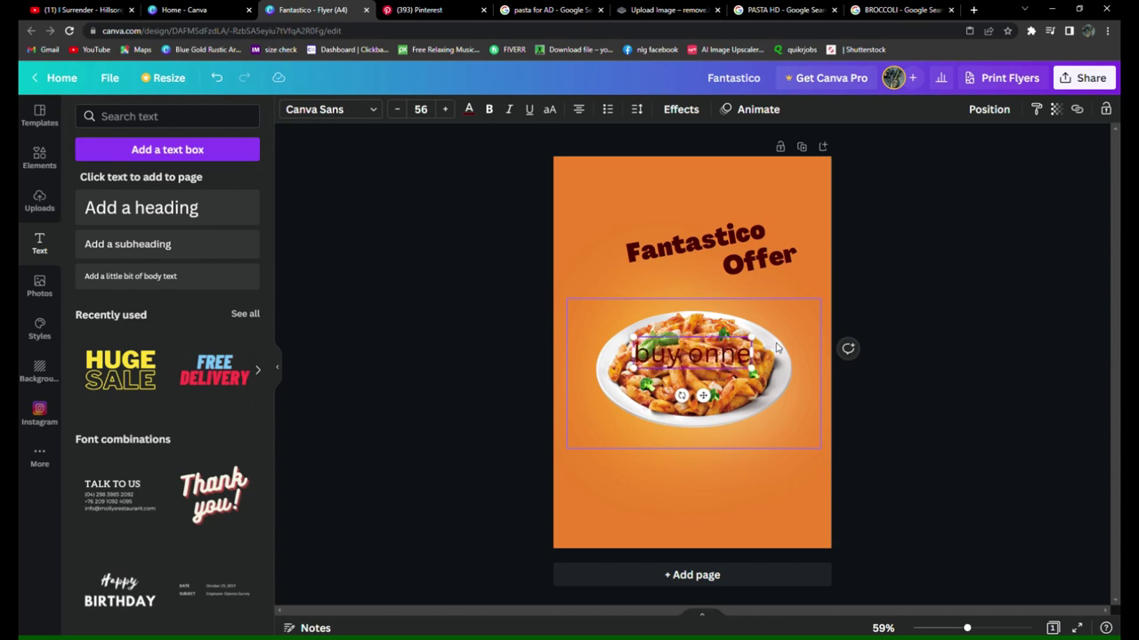
key(BackSpace)
key(BackSpace)
key(BackSpace)
key(BackSpace)
text(any)
key(Escape)
drag(692, 354, 657, 288)
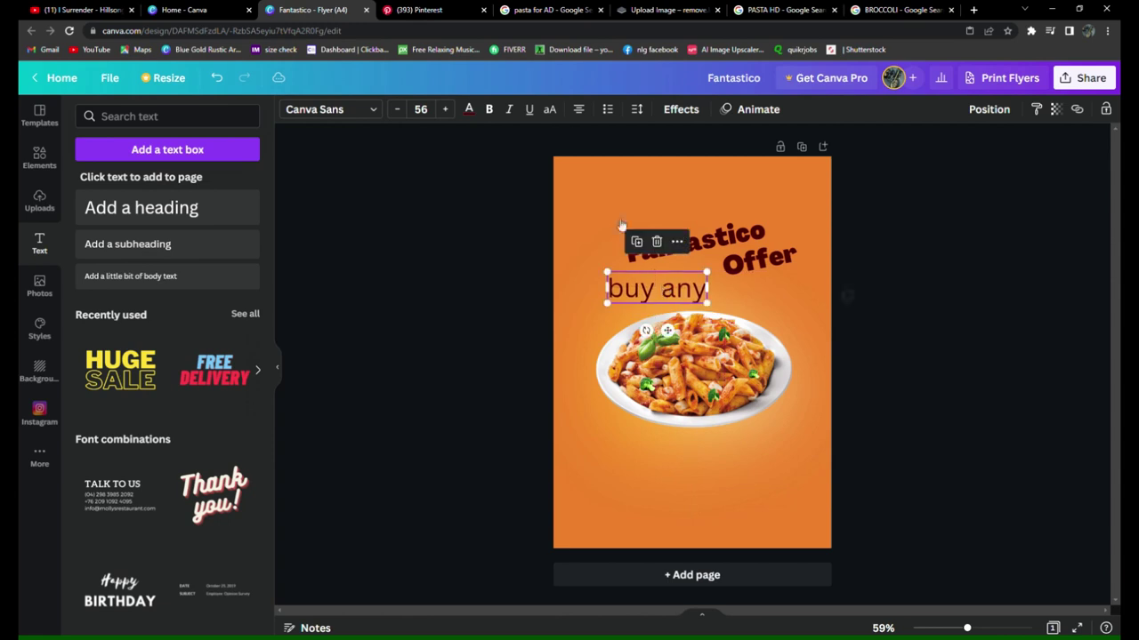
Make the "buy any" text bold and change its font to Bangers.
click(490, 109)
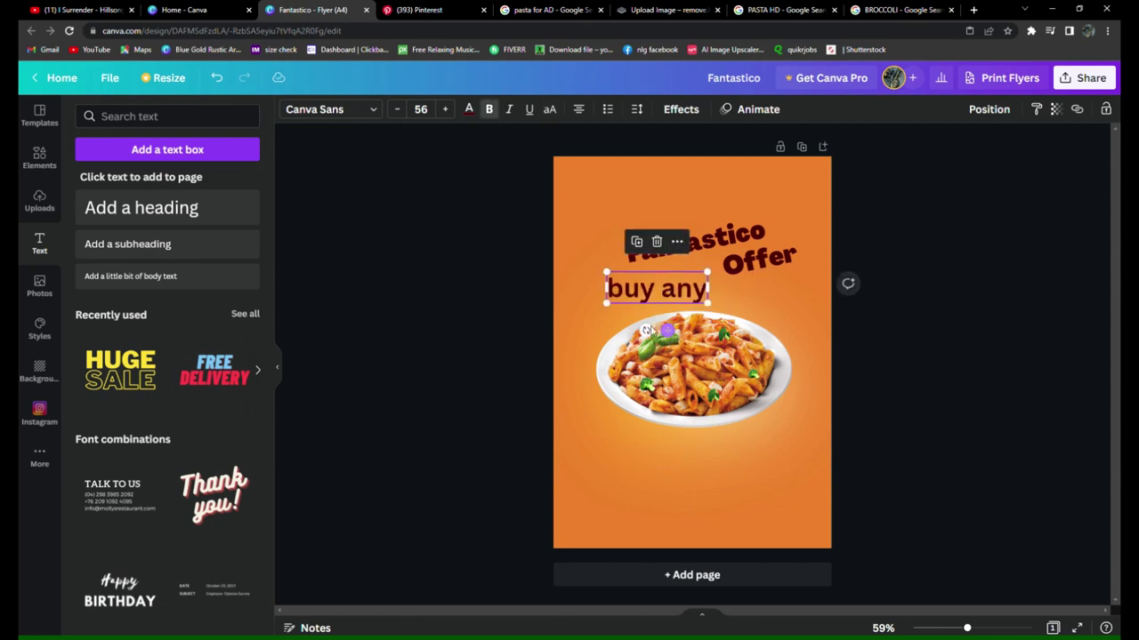
click(371, 109)
scroll(142, 369, down, 5)
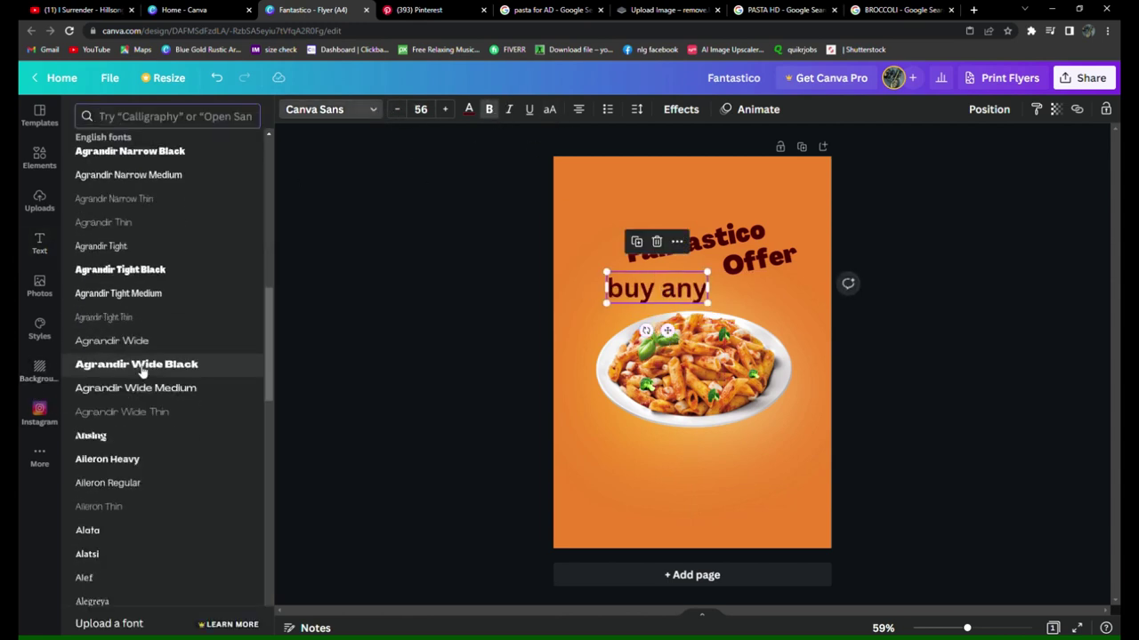
scroll(155, 346, down, 3)
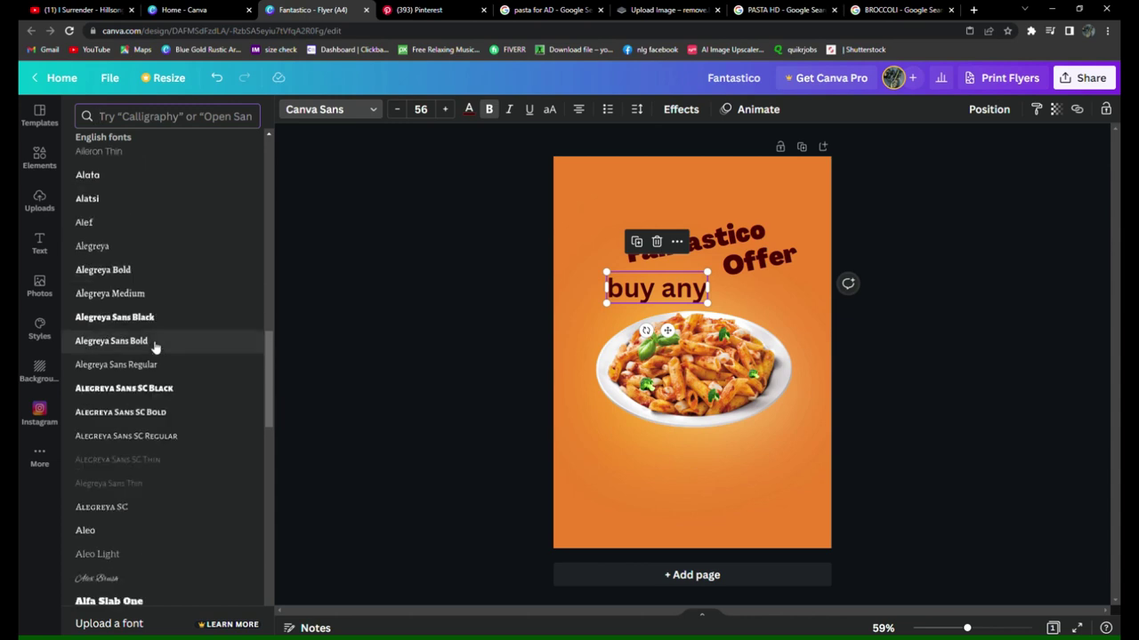
scroll(155, 346, down, 15)
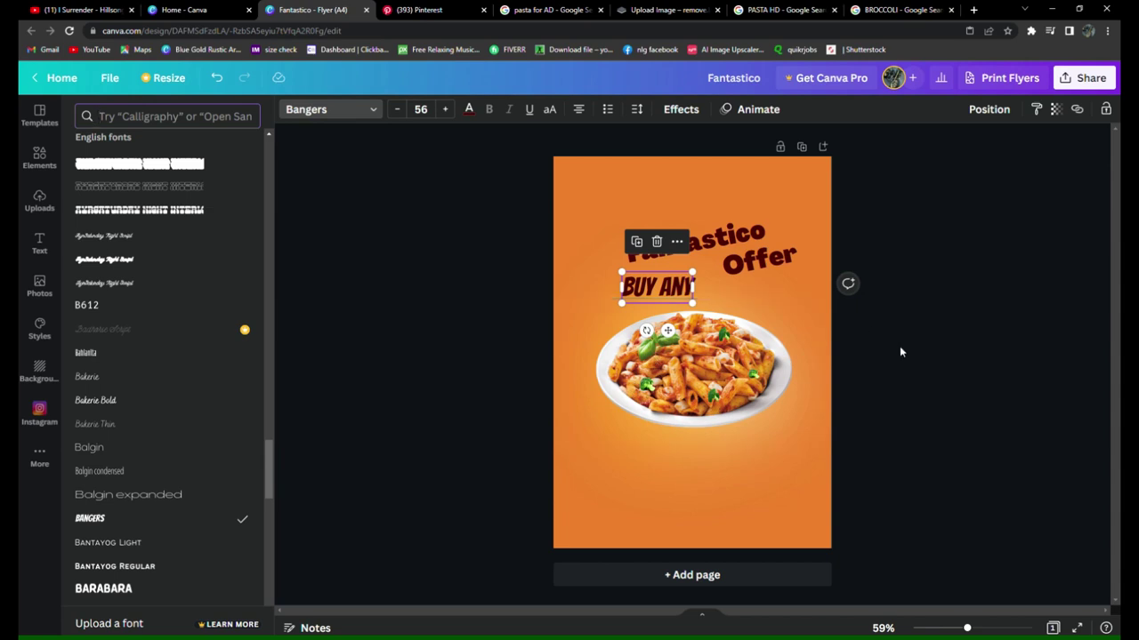
Recolour the "BUY ANY" text white.
click(468, 110)
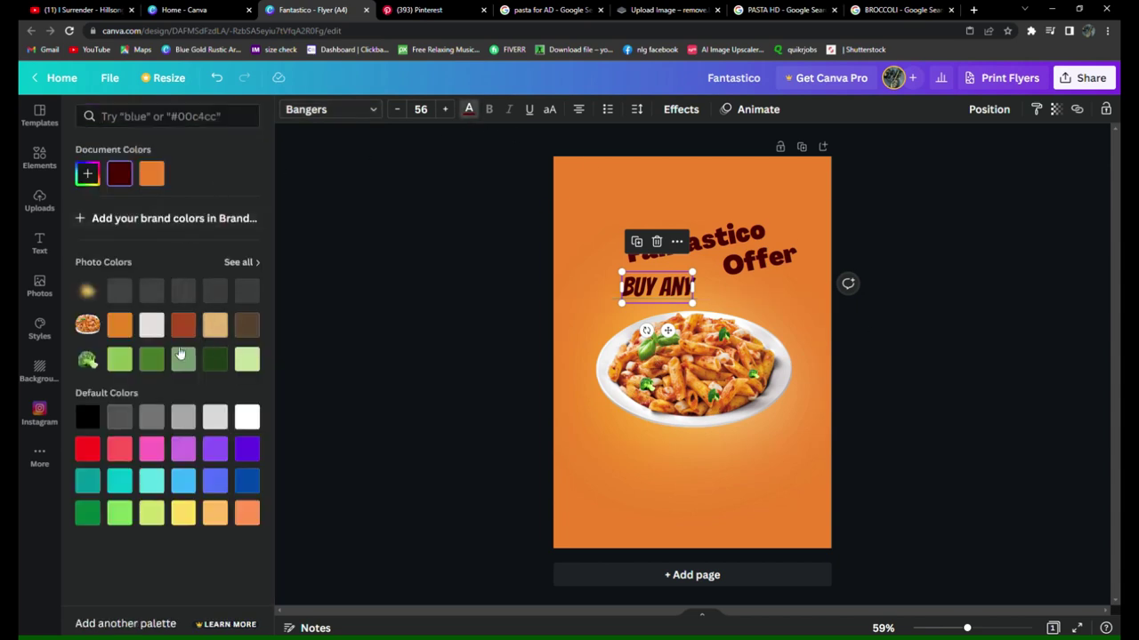
click(254, 427)
click(926, 429)
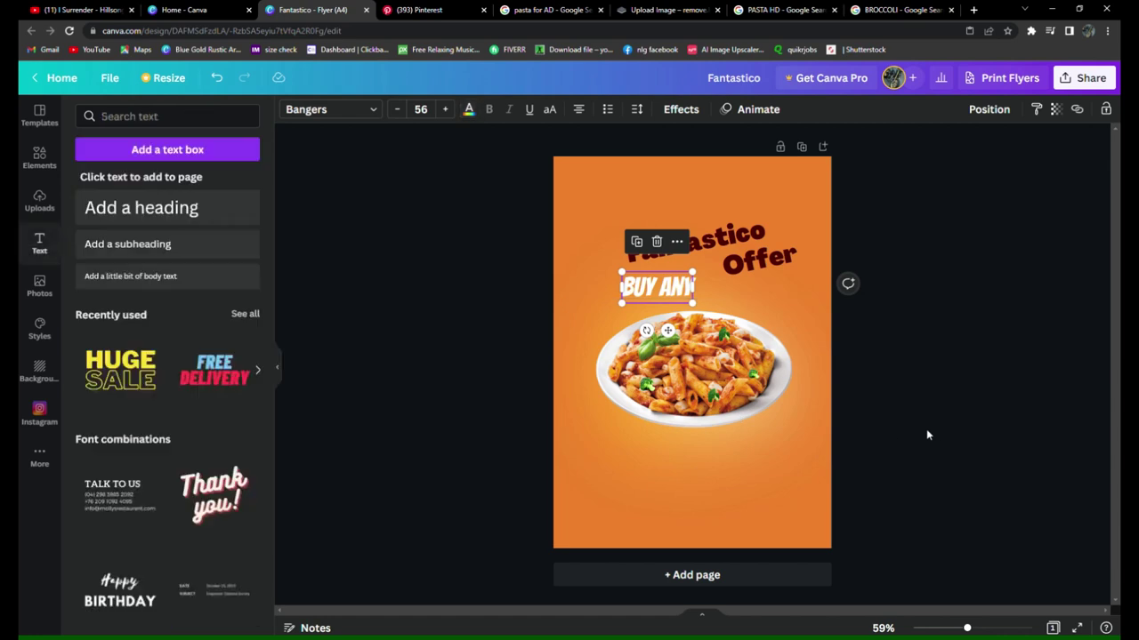
click(925, 428)
Duplicate the "BUY ANY" text and place the copy to its right, slightly lower, above the plate's right side.
right_click(660, 292)
click(709, 345)
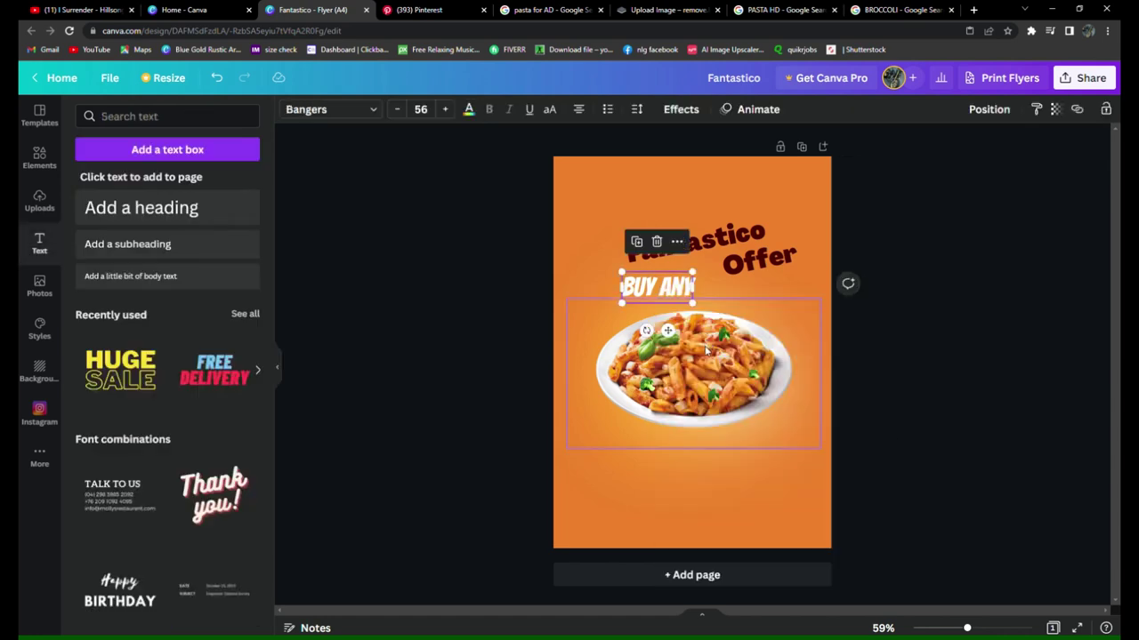
key(ctrl+v)
drag(673, 327, 766, 343)
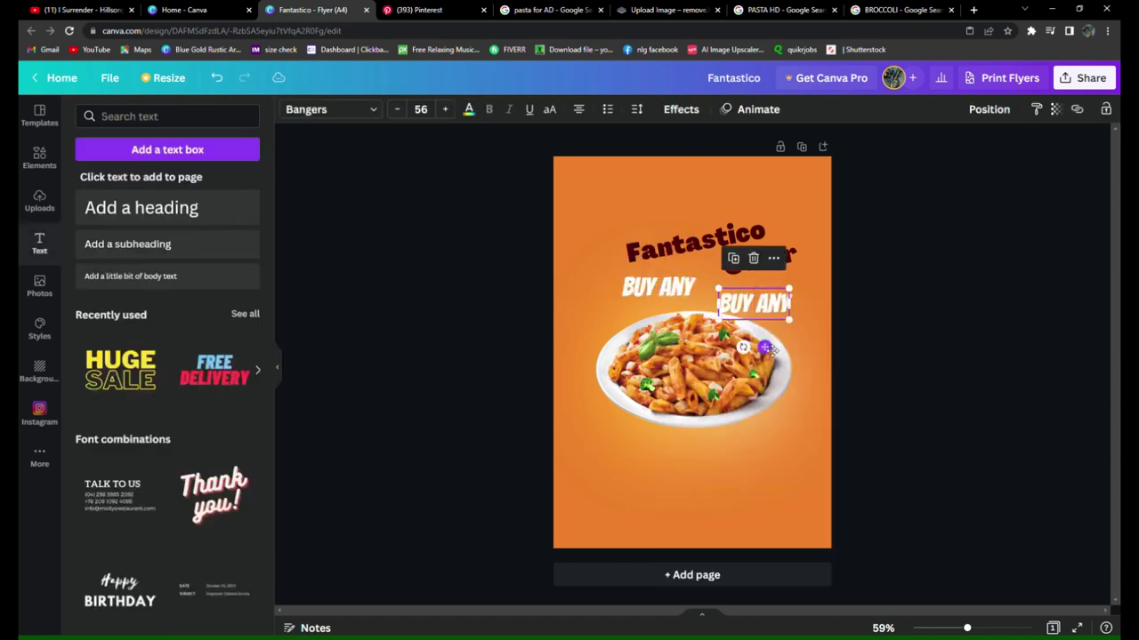
Replace the duplicated "BUY ANY" text with "PASTA".
key(BackSpace)
key(BackSpace)
key(BackSpace)
key(BackSpace)
key(BackSpace)
key(BackSpace)
key(BackSpace)
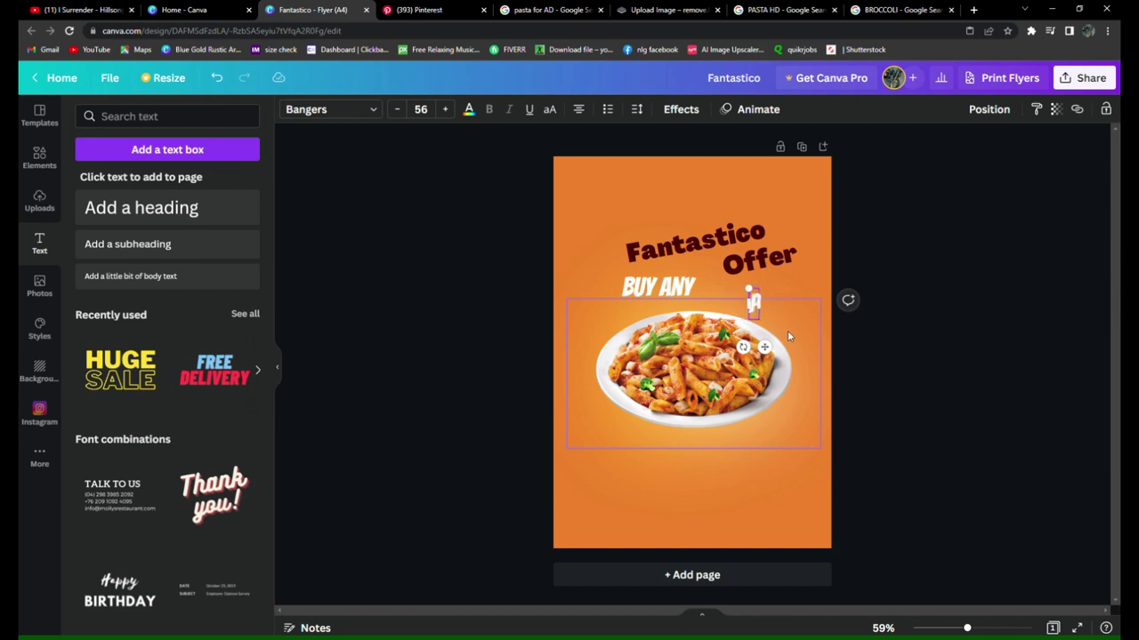
text(PASTA)
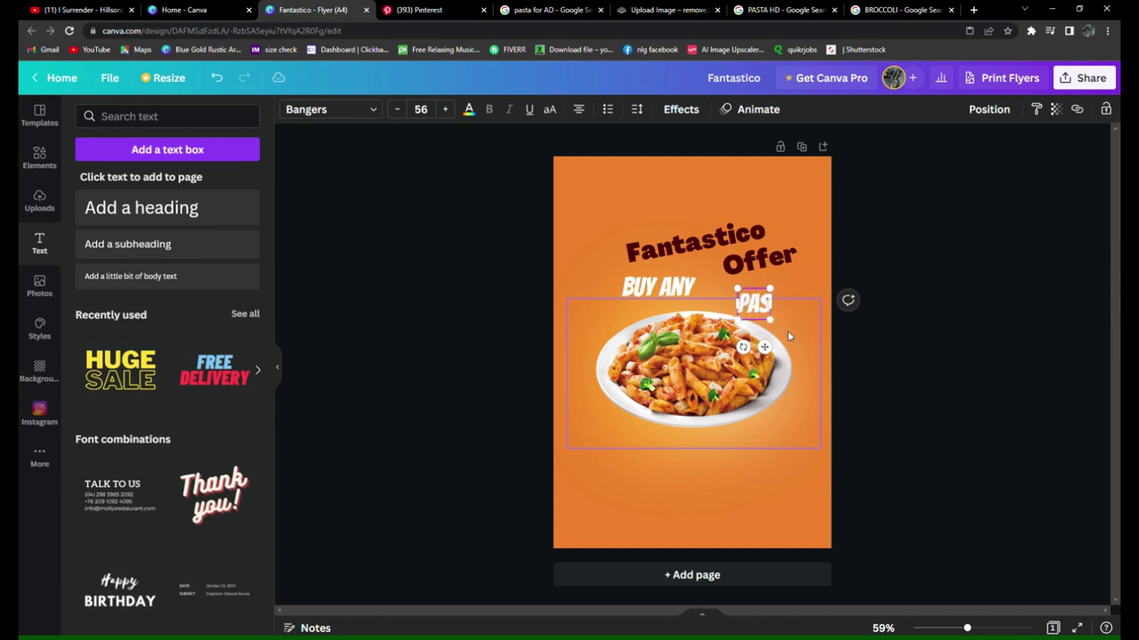
click(867, 350)
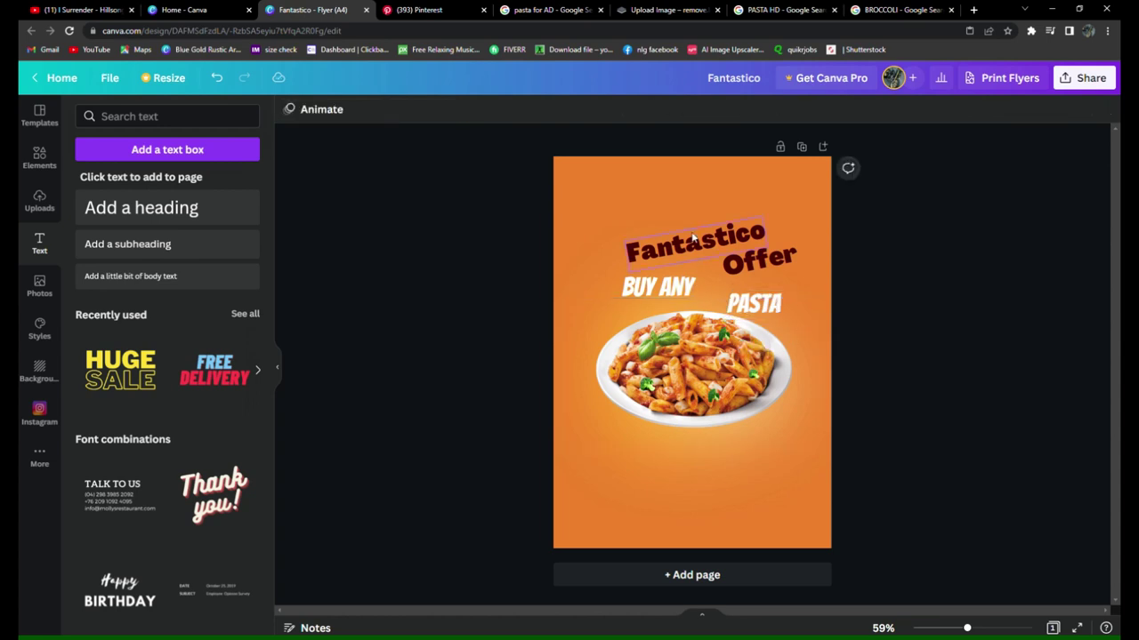
Move "Fantastico" and "Offer" up together as a group to free space above "BUY ANY", and ungroup them.
click(721, 245)
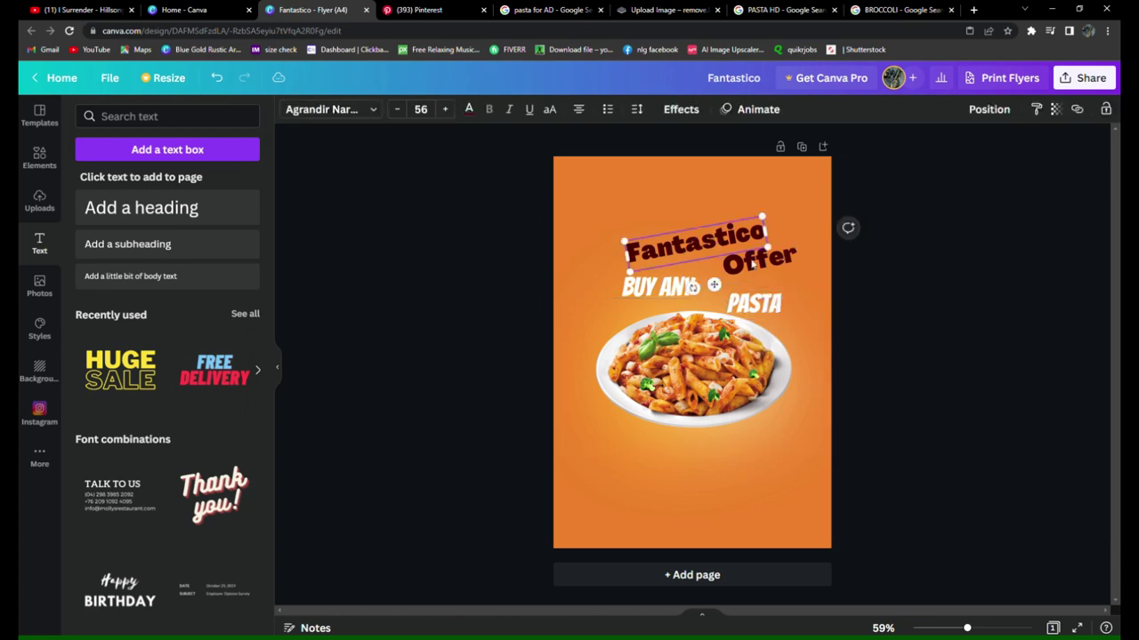
click(957, 110)
drag(693, 246, 690, 216)
click(833, 267)
click(779, 237)
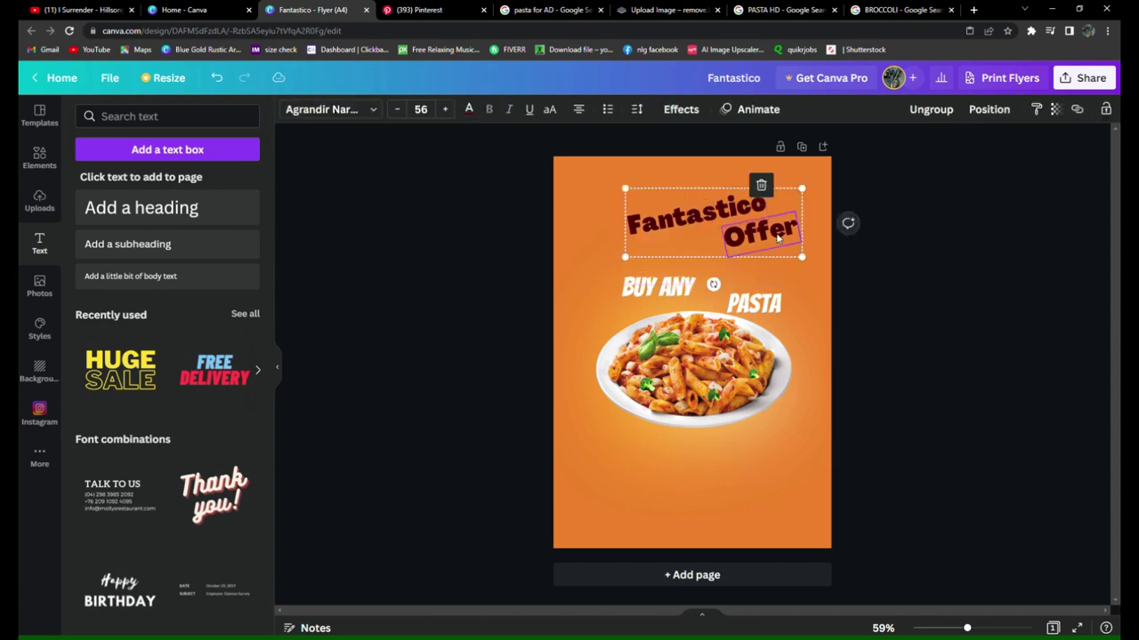
click(928, 110)
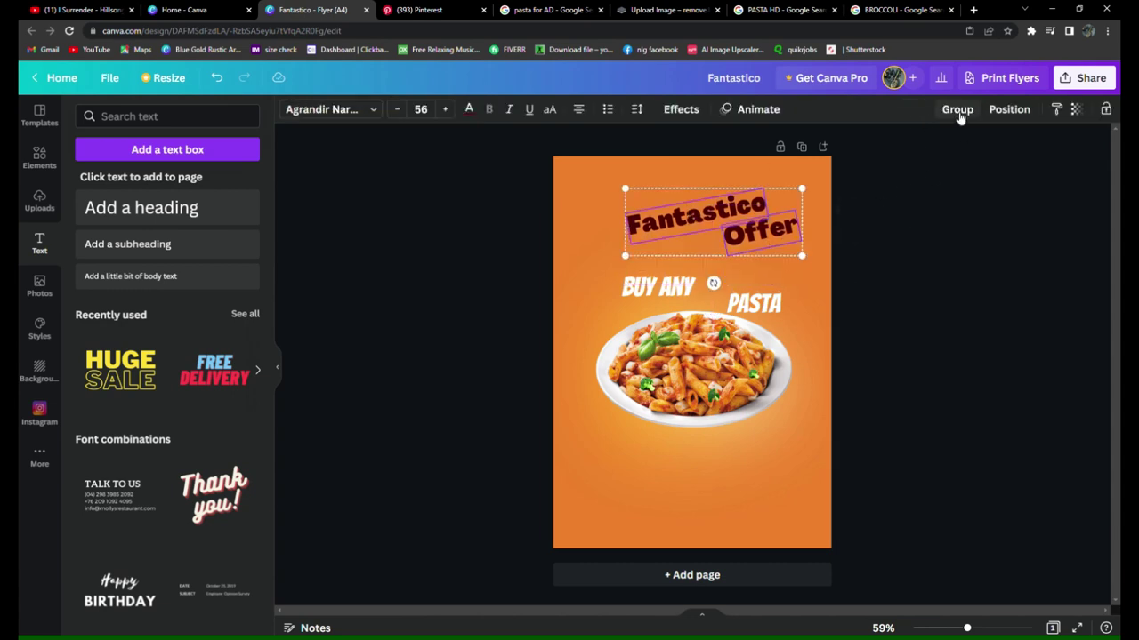
click(955, 320)
Move "BUY ANY" up to just beneath "Fantastico" and tilt it counterclockwise to match the heading's slant.
drag(664, 290, 662, 261)
drag(654, 307, 663, 315)
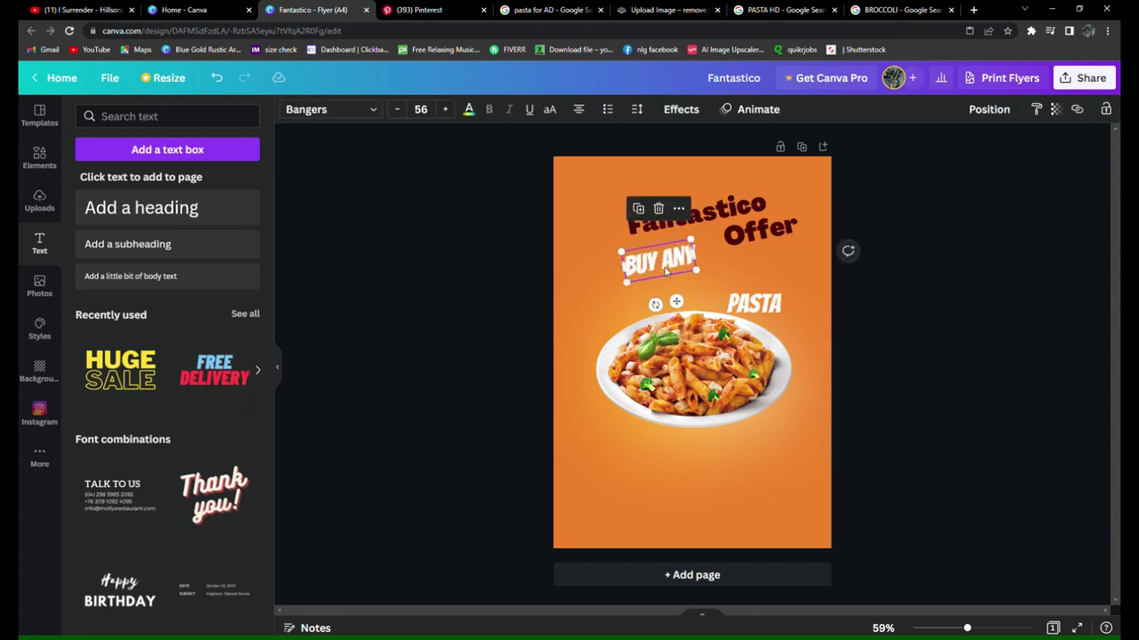
Move "BUY ANY" closer to the heading and fit "PASTA" directly beneath it, tilted to match and enlarged to about size 68.
drag(668, 264, 686, 250)
click(736, 308)
drag(745, 306, 685, 284)
drag(679, 328, 695, 340)
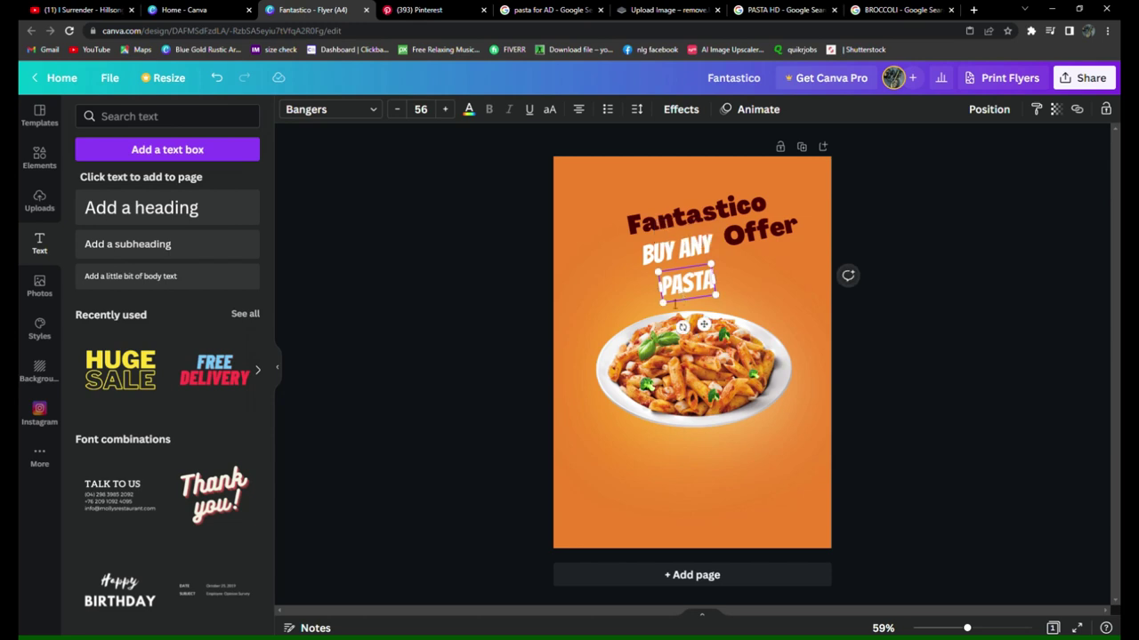
drag(664, 304, 701, 289)
click(875, 333)
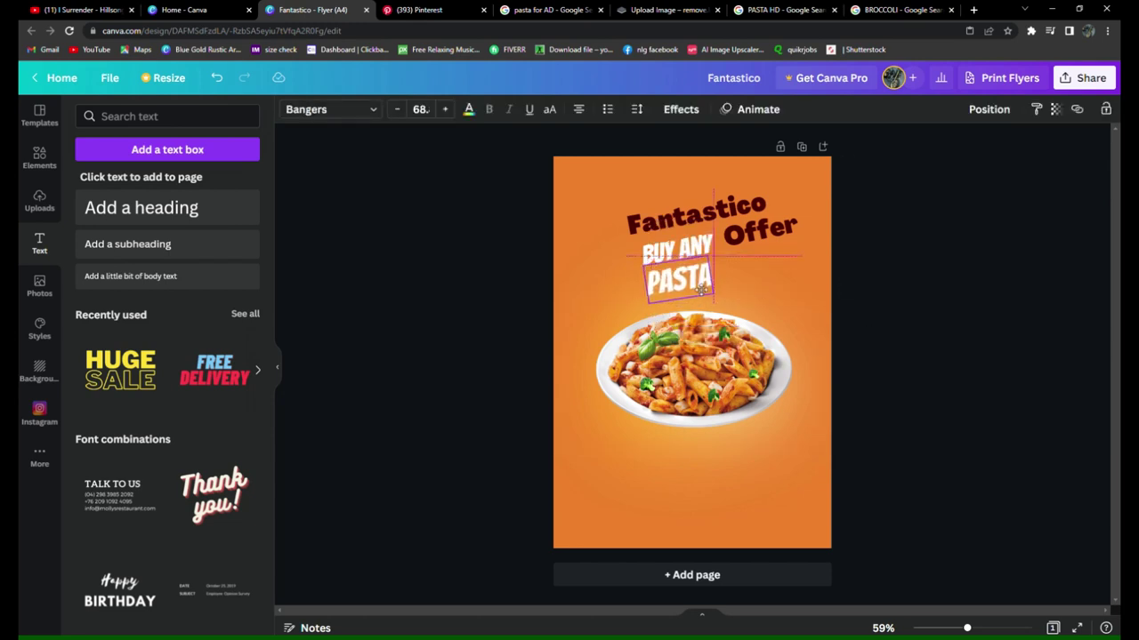
Shift the "Fantastico Offer" heading slightly to the right and ungroup its two words.
drag(717, 216, 728, 216)
click(693, 188)
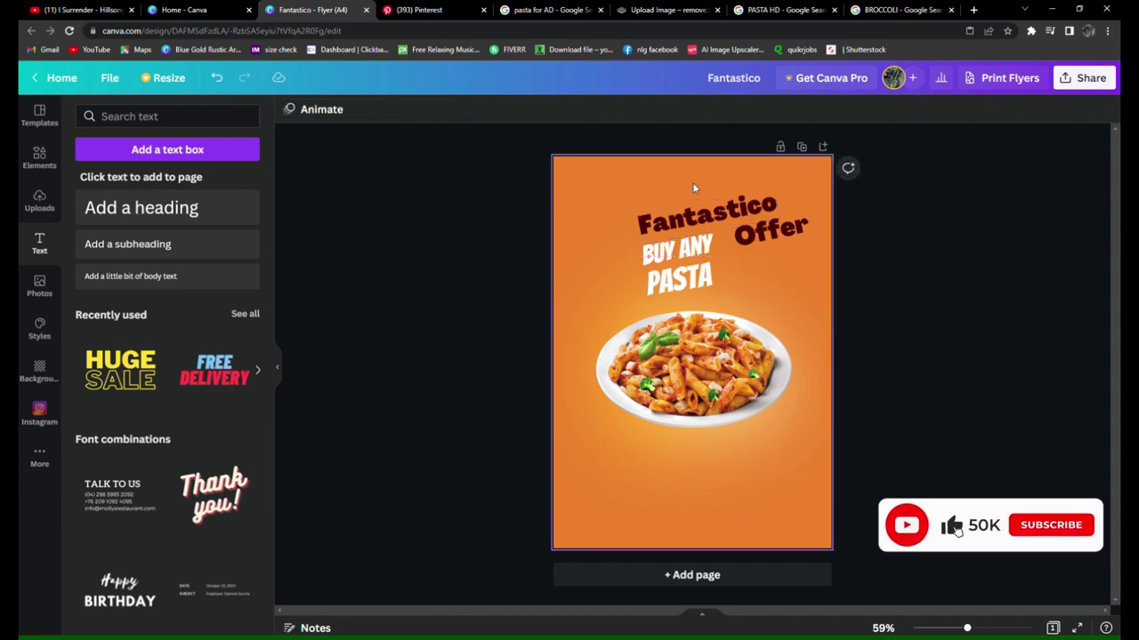
click(695, 191)
click(933, 110)
click(930, 155)
Shrink "Fantastico" to about size 49 and "Offer" to about size 42, keeping "Offer" tucked under the end of "Fantastico".
click(750, 216)
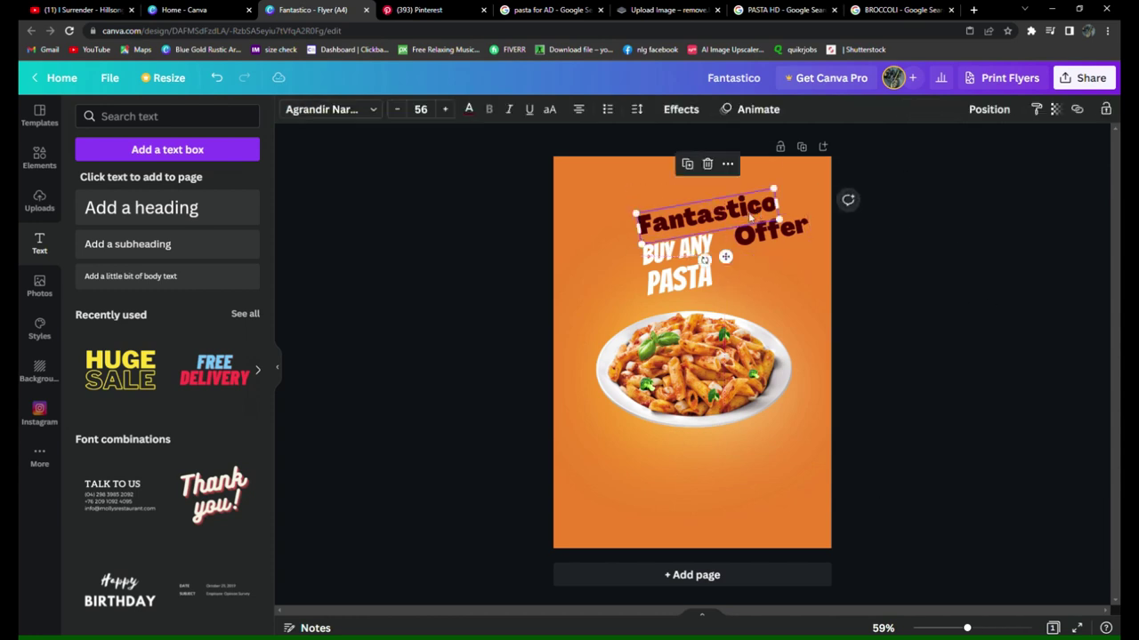
drag(643, 245, 660, 239)
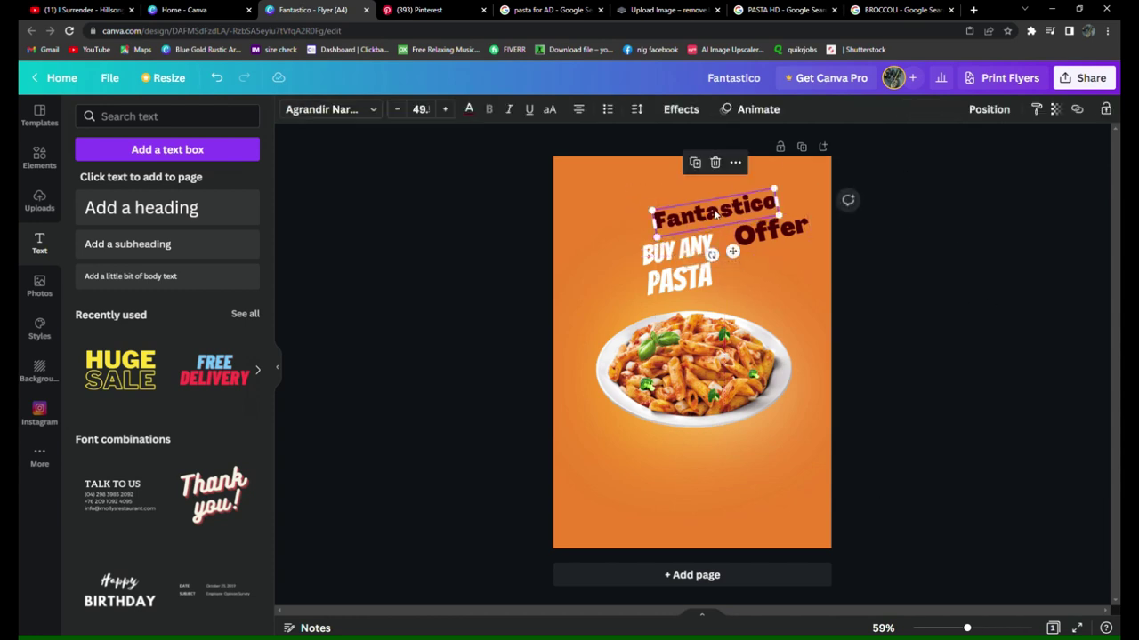
drag(720, 218, 731, 221)
click(766, 233)
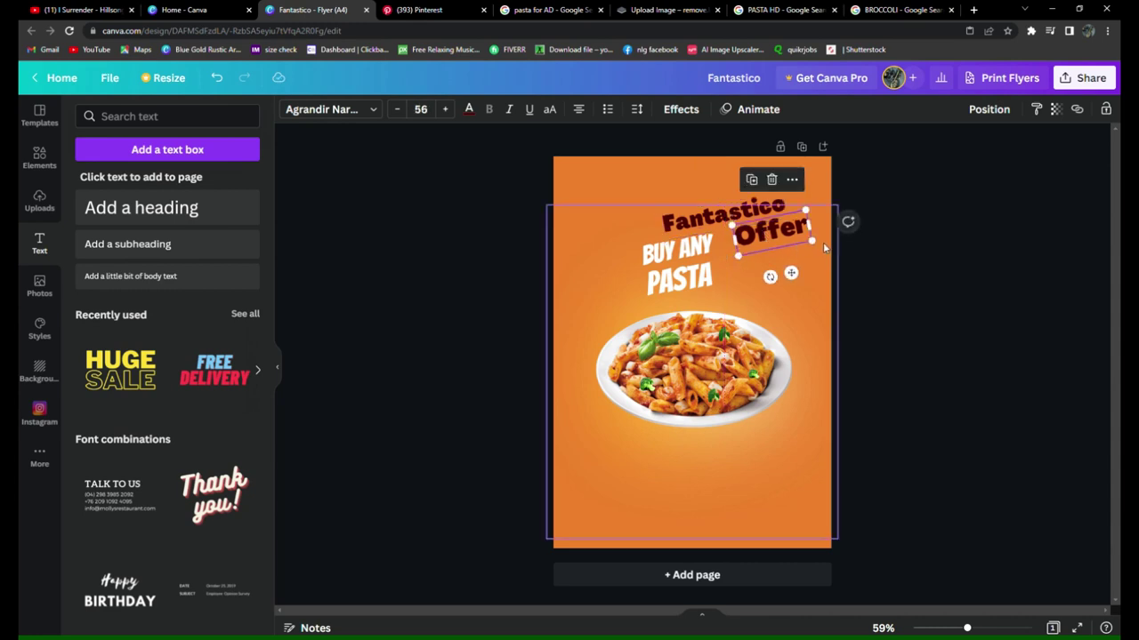
drag(809, 242, 801, 242)
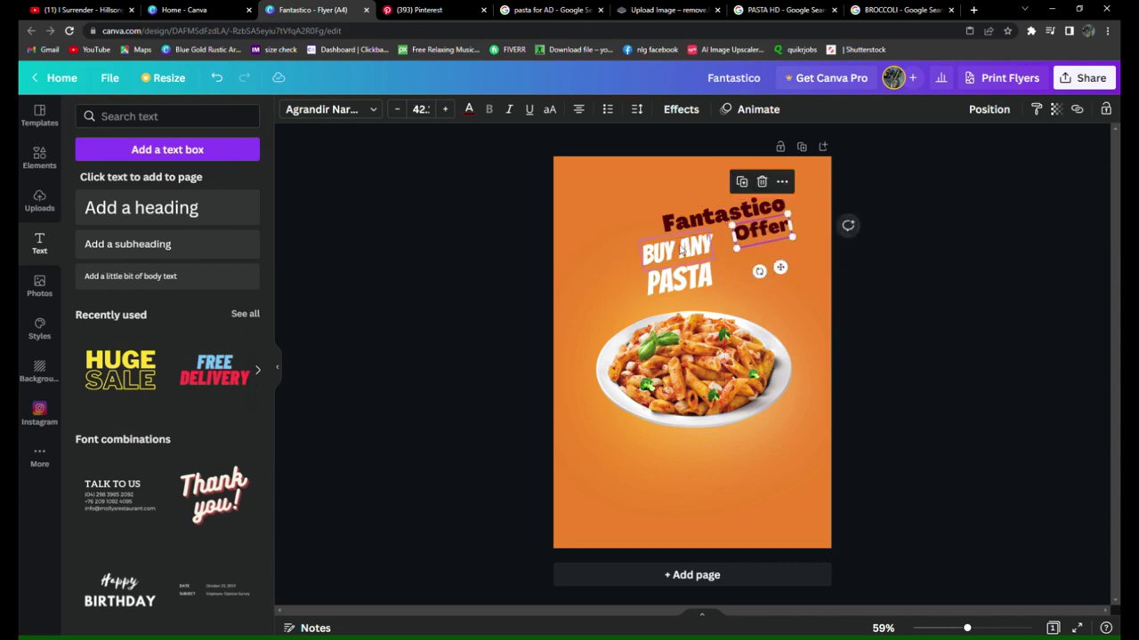
Move "BUY ANY" and "PASTA" slightly right and up, close beneath "Fantastico" and beside "Offer".
drag(682, 251, 701, 278)
click(716, 220)
click(884, 266)
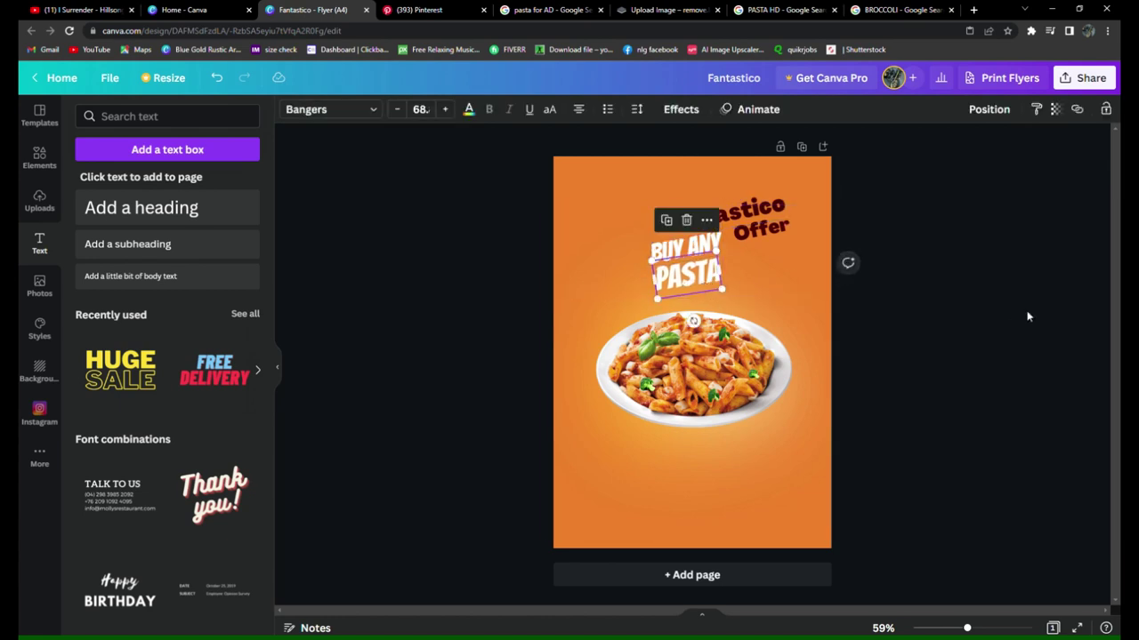
click(998, 323)
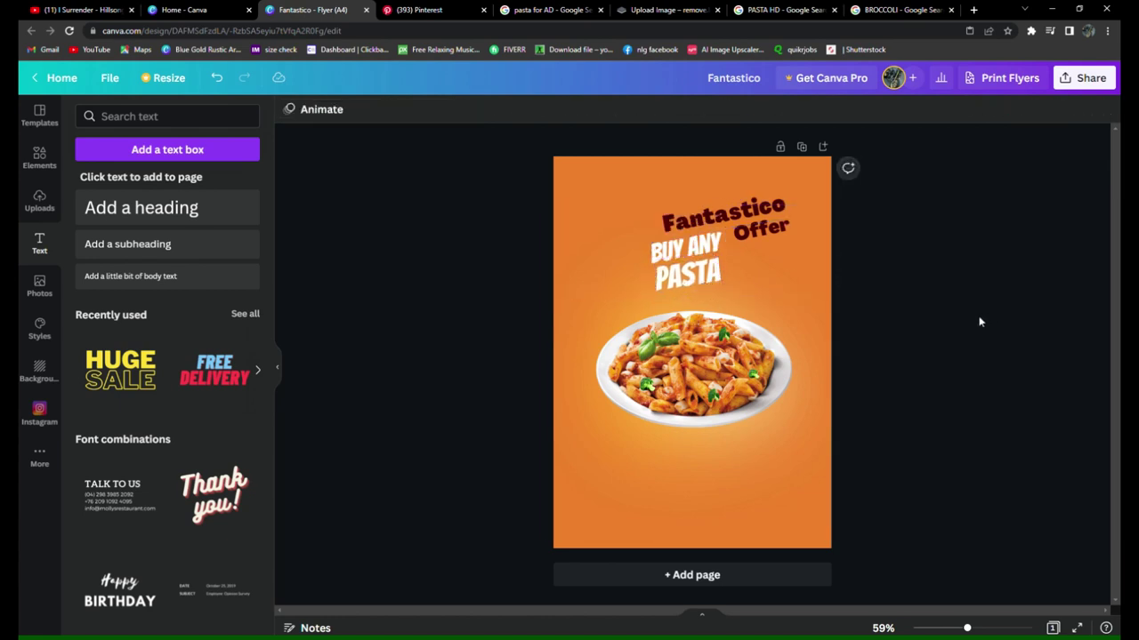
Group "Fantastico", "Offer", "BUY ANY" and "PASTA" and move the group left and slightly down, just above the plate.
click(727, 238)
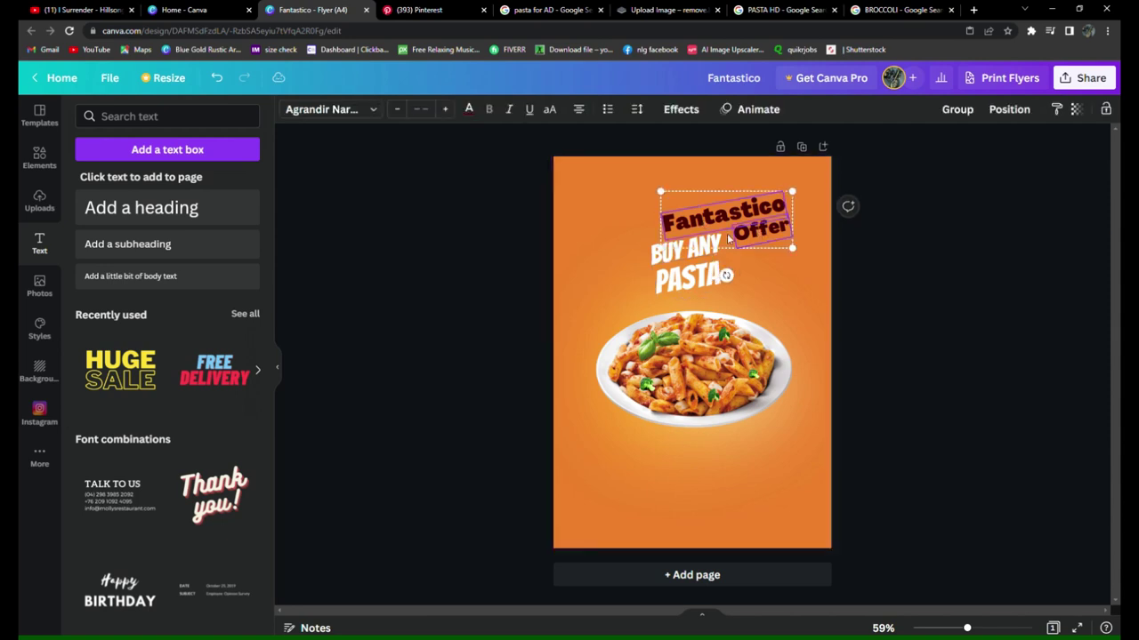
shift+click(703, 250)
shift+click(690, 278)
click(958, 109)
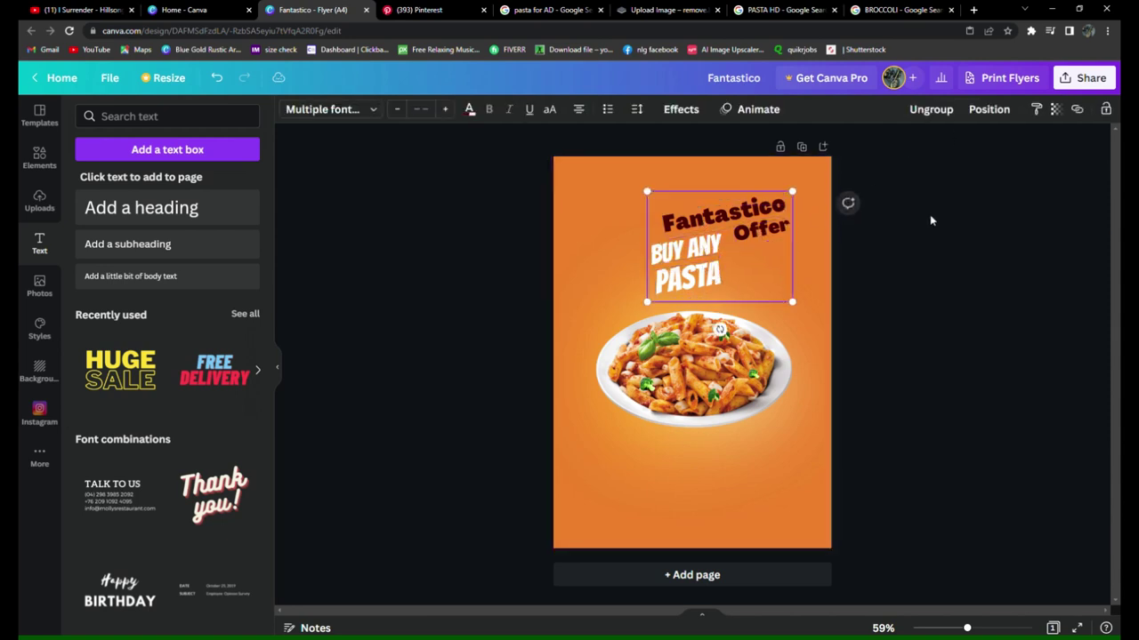
drag(747, 291, 708, 299)
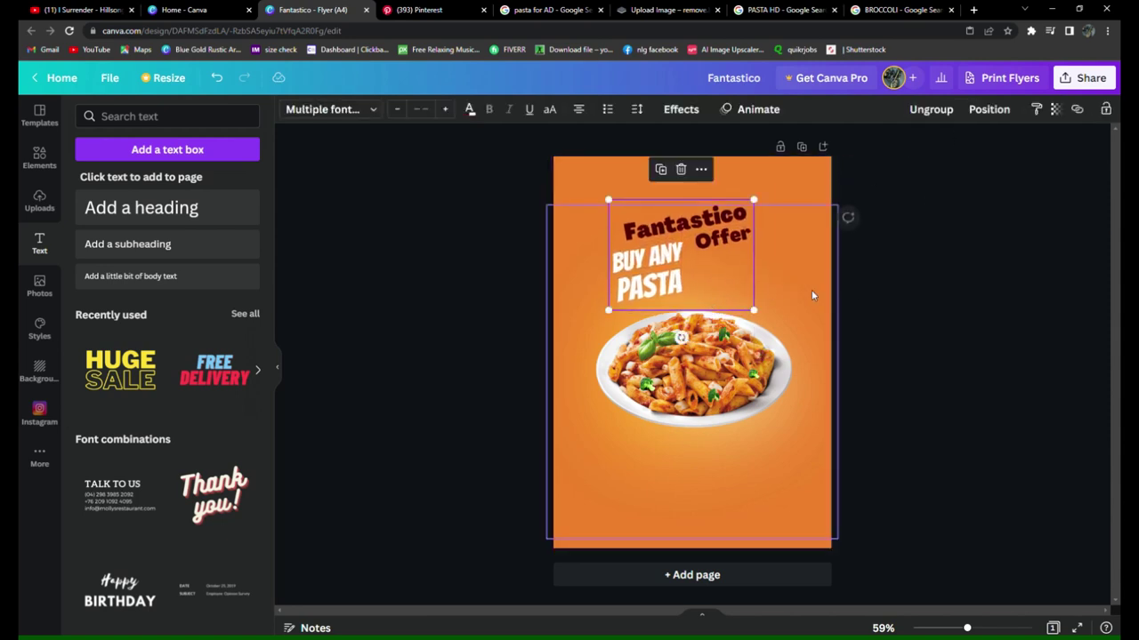
click(875, 241)
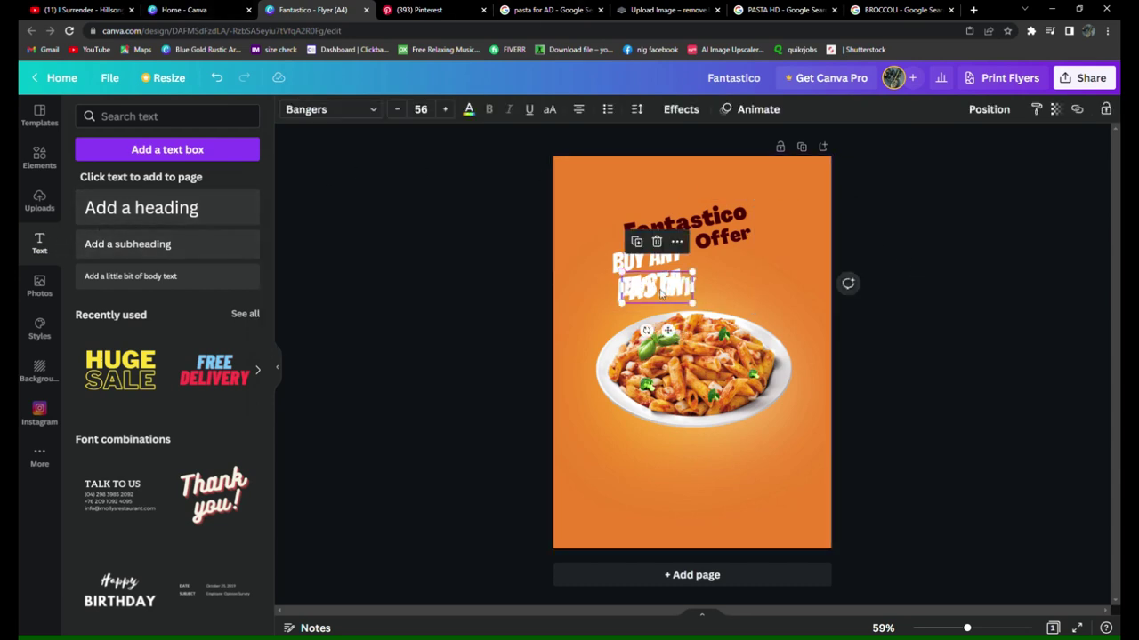
Turn a pasted copy of "BUY ANY" into a smaller "AT", tilted like the other text and placed just right of "PASTA".
drag(667, 295, 718, 304)
click(734, 309)
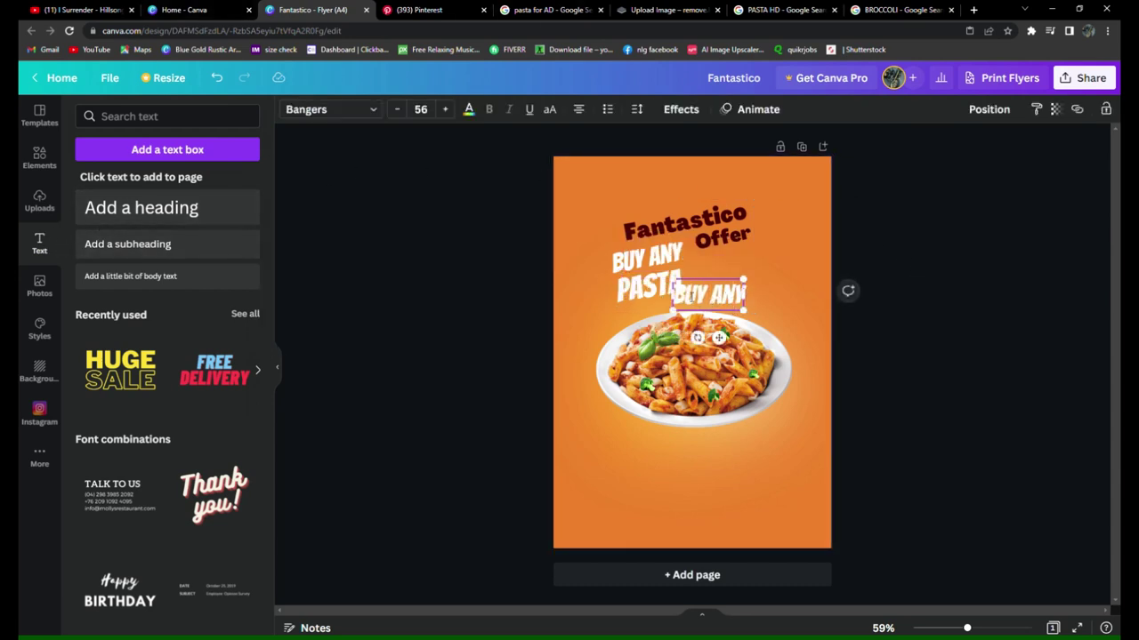
double_click(688, 293)
key(BackSpace)
key(BackSpace)
key(BackSpace)
key(BackSpace)
key(BackSpace)
key(BackSpace)
key(BackSpace)
text(AT)
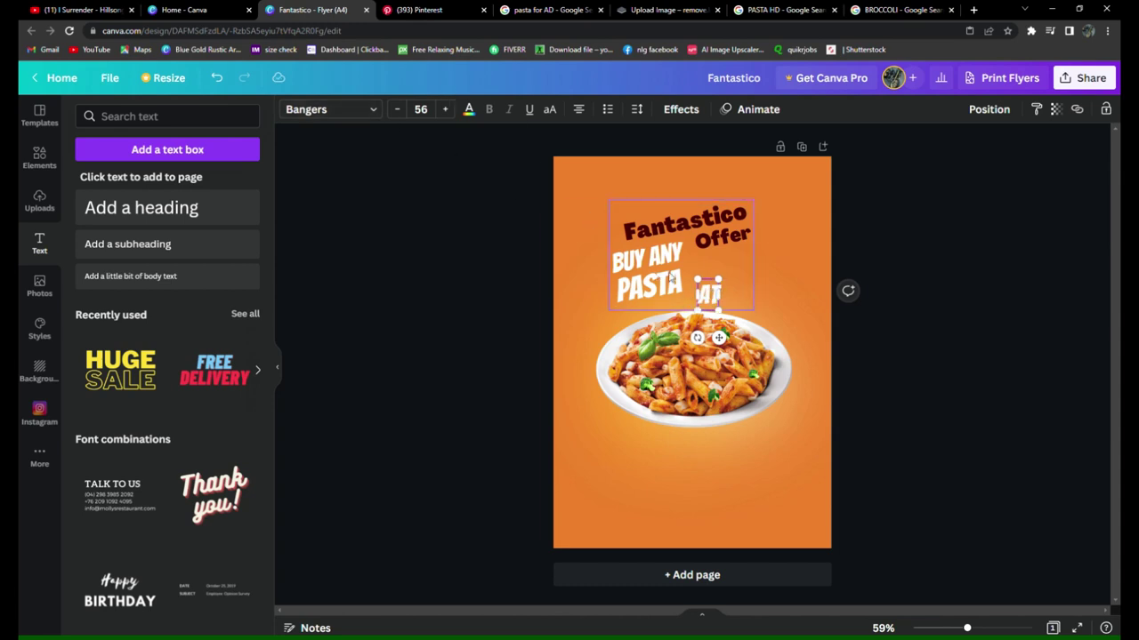
drag(718, 310, 705, 303)
click(913, 330)
Paste another "BUY ANY" copy to the right of "AT" and replace its text with "199".
key(ctrl+v)
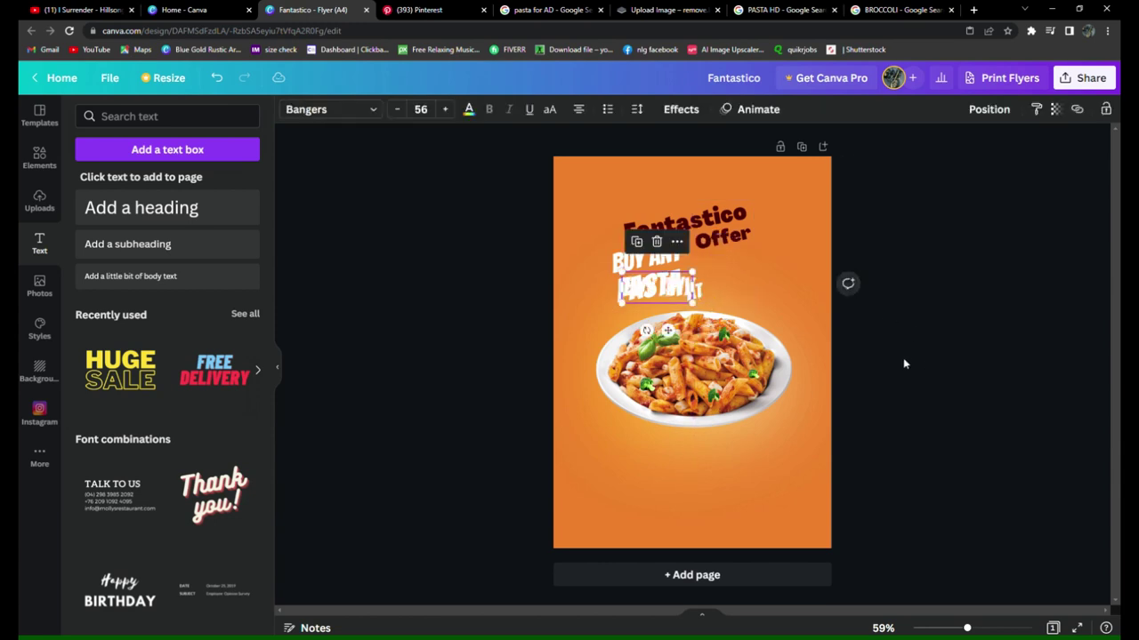
key(ctrl+z)
key(ctrl+z)
key(ctrl+z)
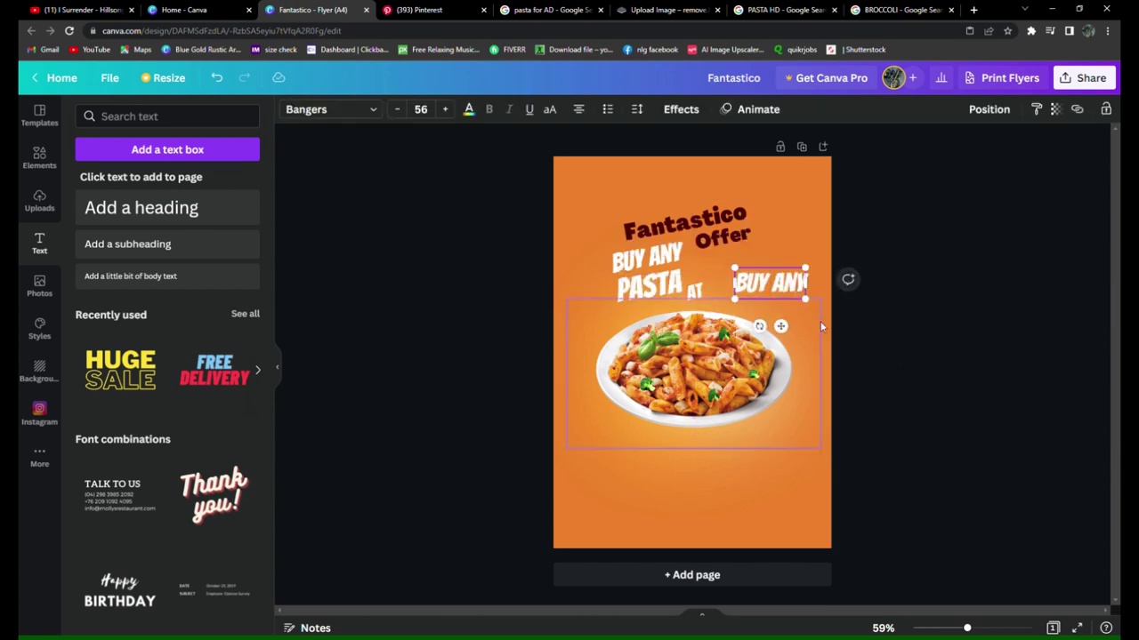
key(ctrl+z)
key(ctrl+z)
key(ctrl+z)
key(ctrl+z)
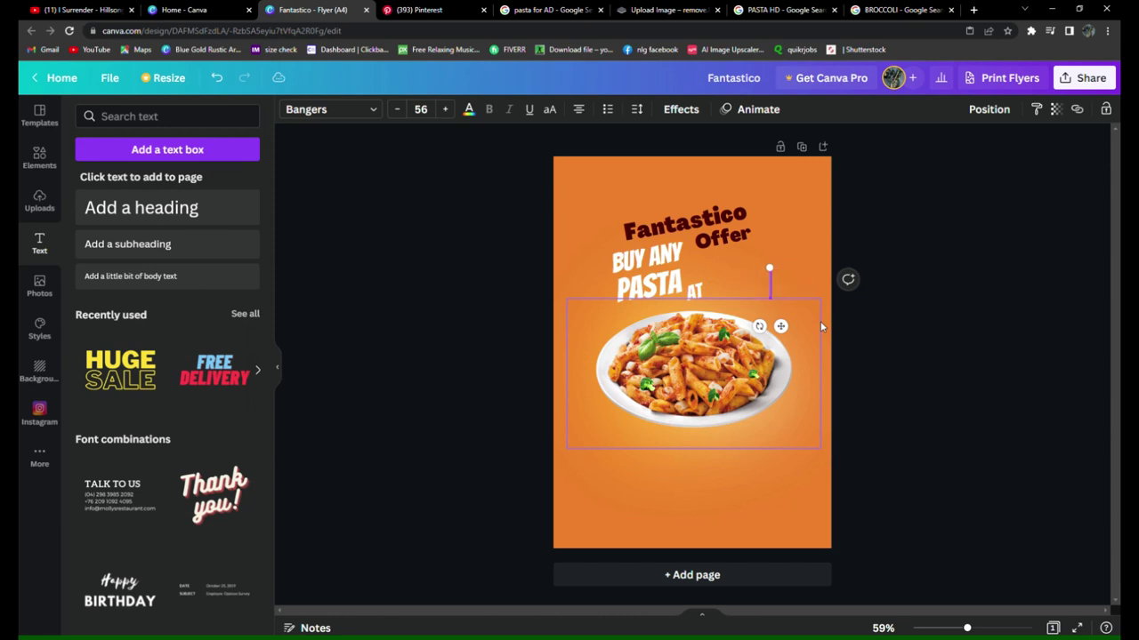
text(99)
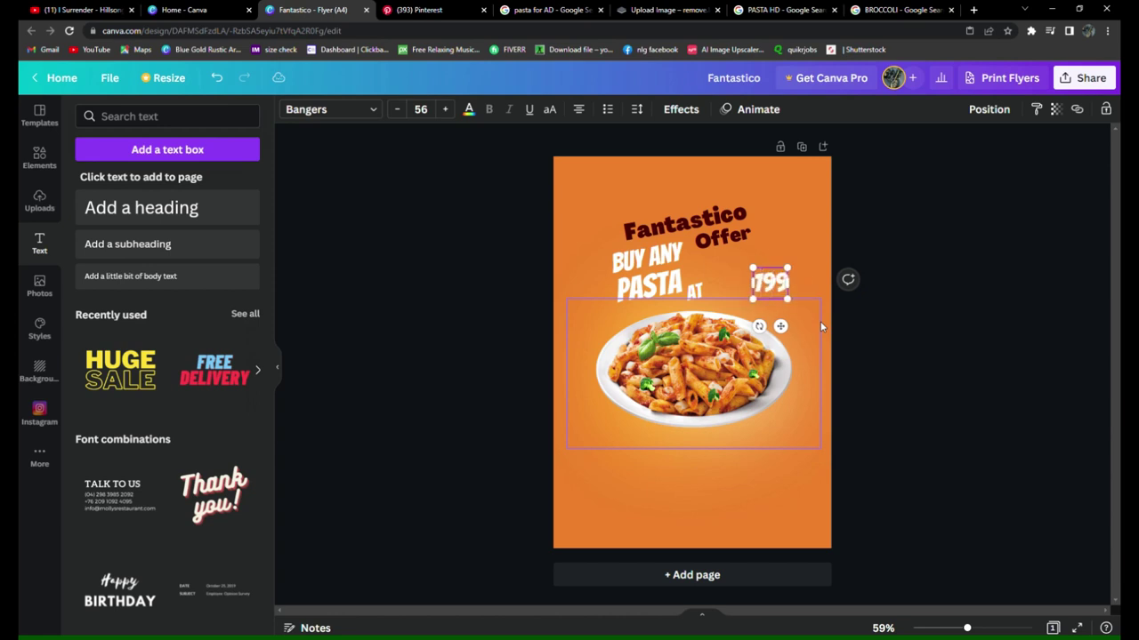
Tilt "199" to match the other text, enlarge it to about size 95 and place it beneath "Offer", beside "AT".
click(1078, 400)
click(784, 283)
drag(759, 326, 775, 334)
drag(775, 291, 750, 275)
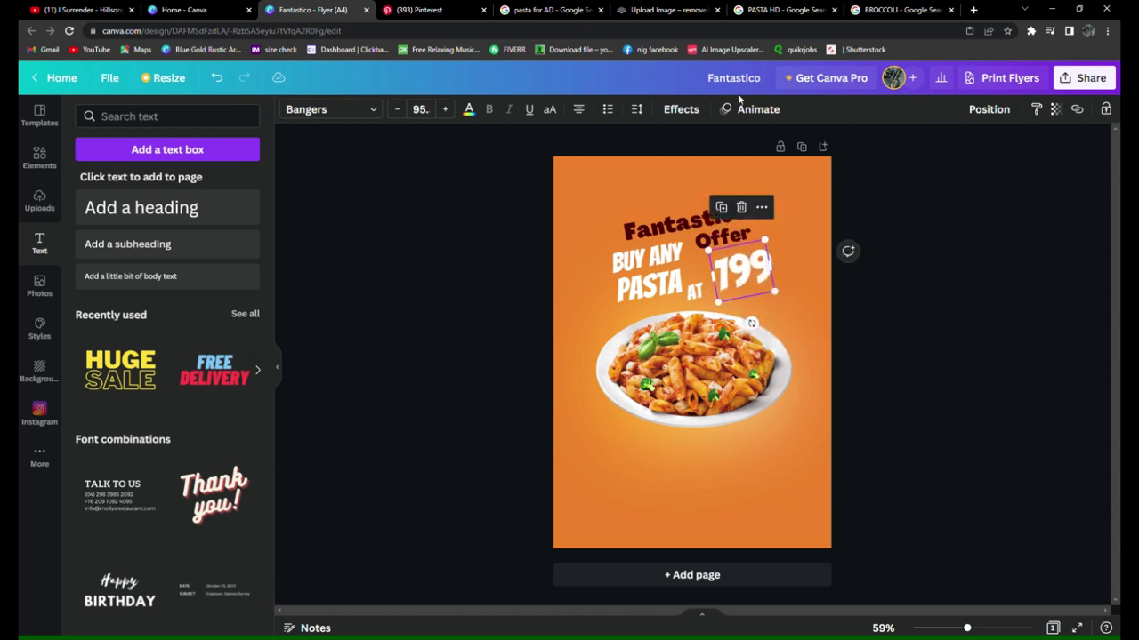
Give "199" a dark maroon Shadow effect with blur 100 and transparency 61.
click(679, 111)
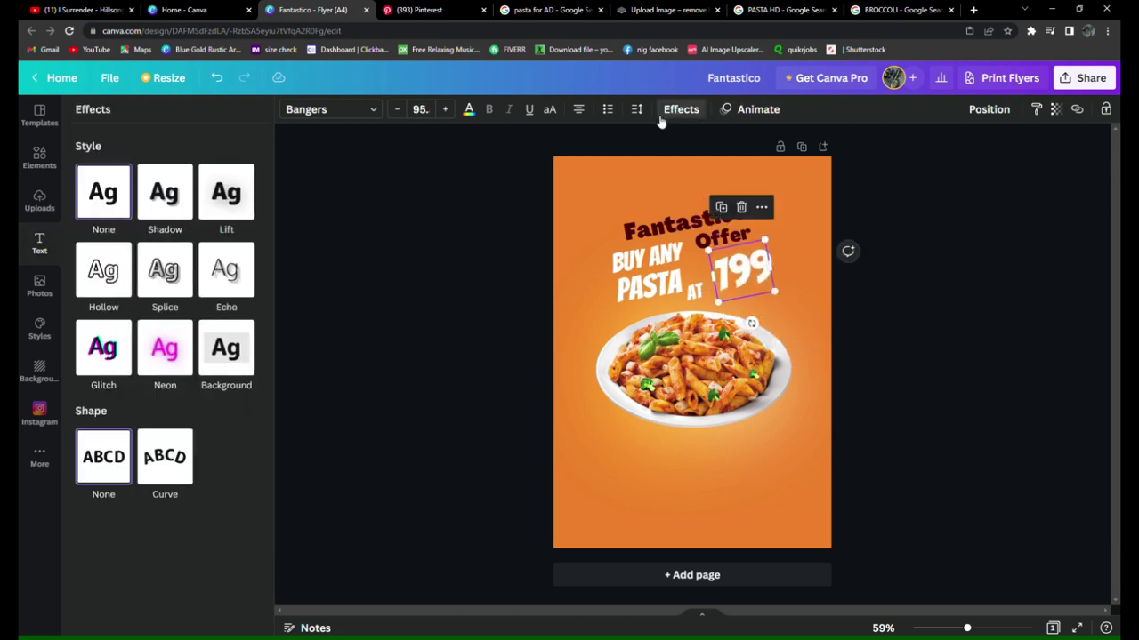
click(164, 196)
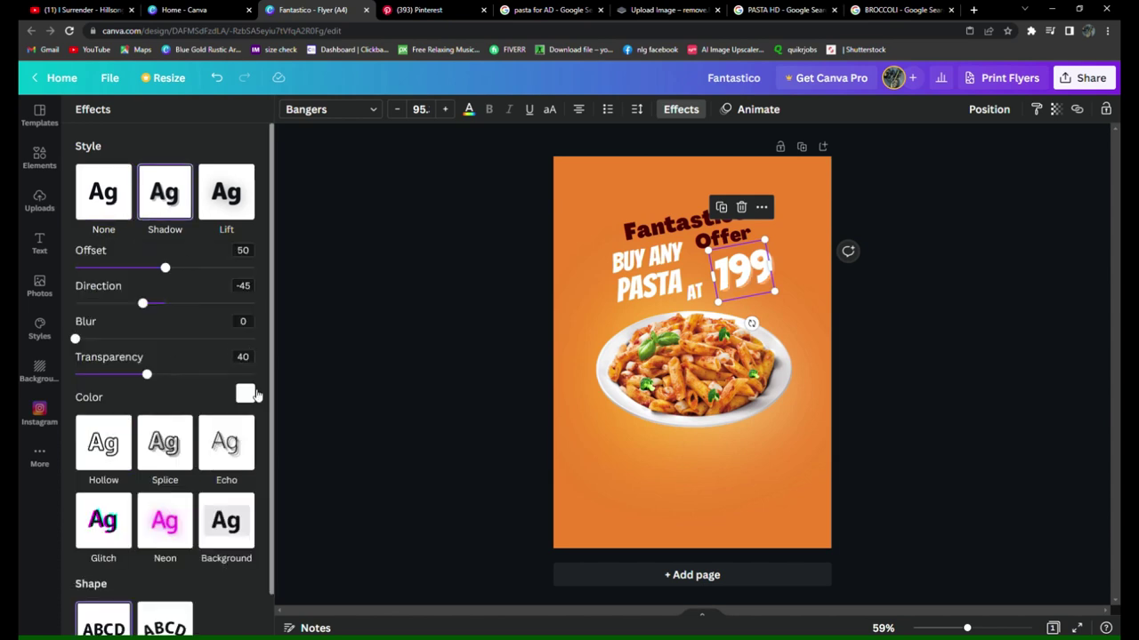
click(246, 394)
click(118, 448)
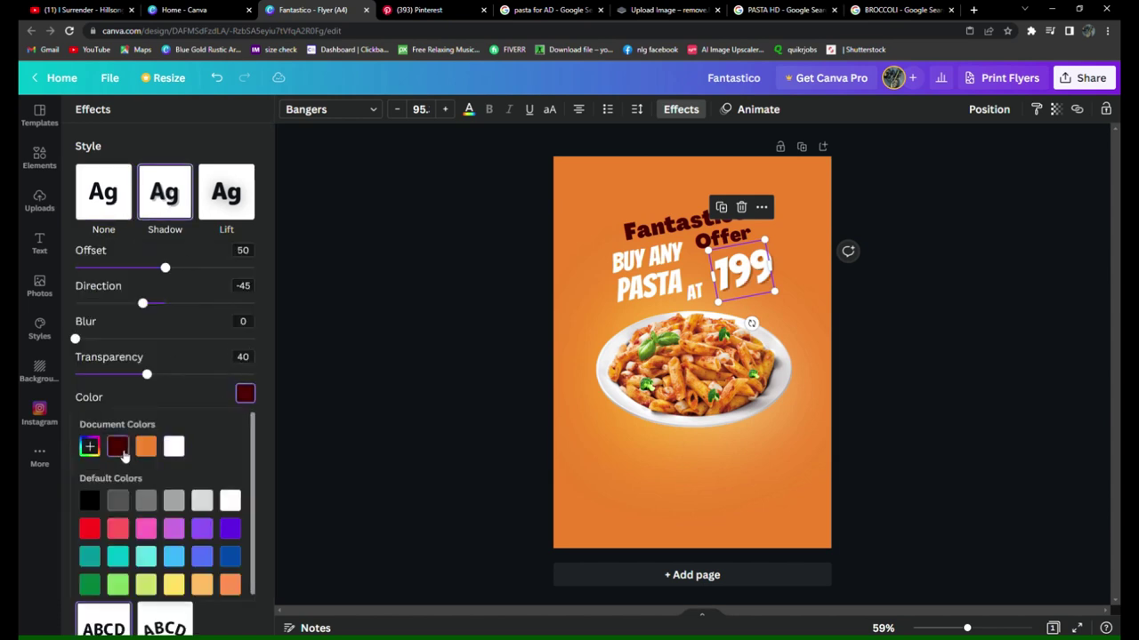
drag(77, 339, 312, 372)
drag(152, 380, 190, 408)
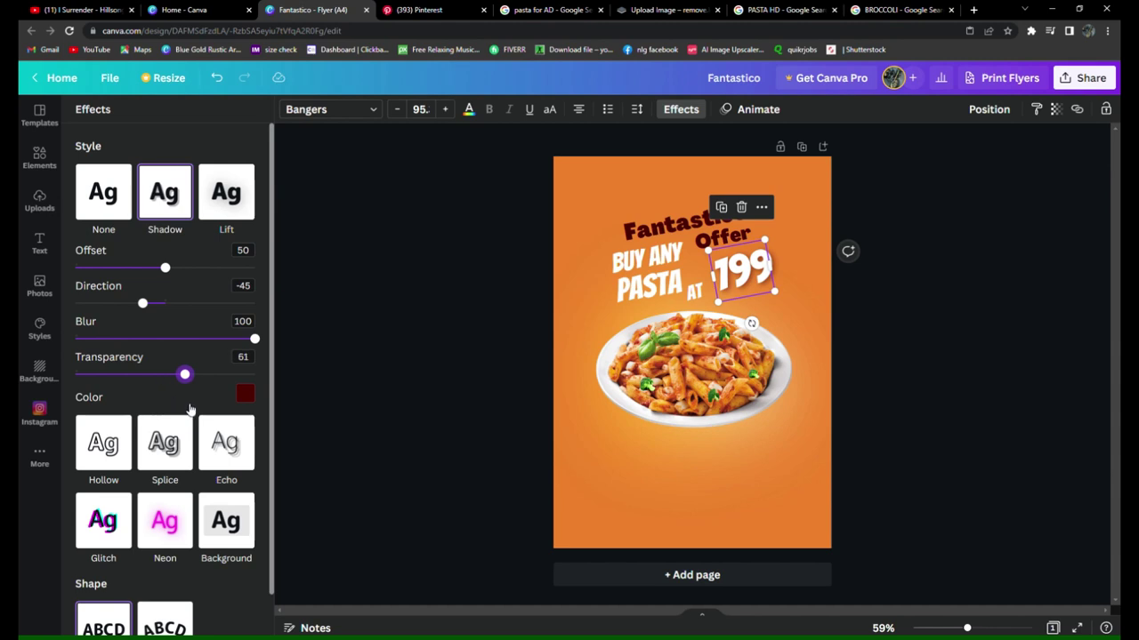
Give "BUY ANY" a dark maroon Shadow effect with blur 100 and transparency 60.
click(637, 265)
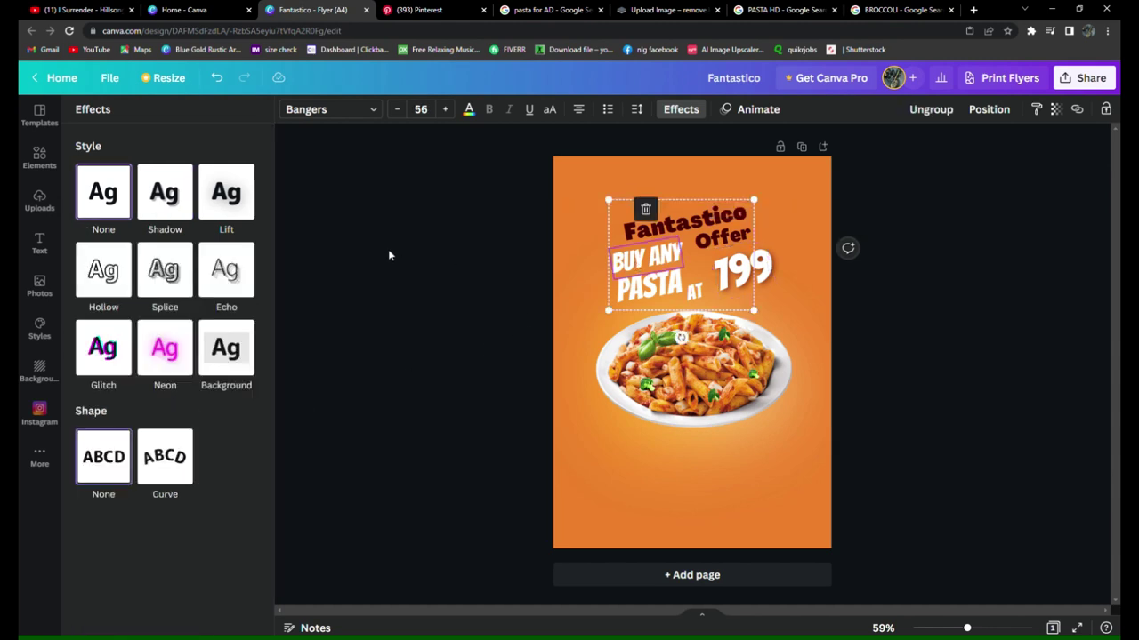
click(165, 204)
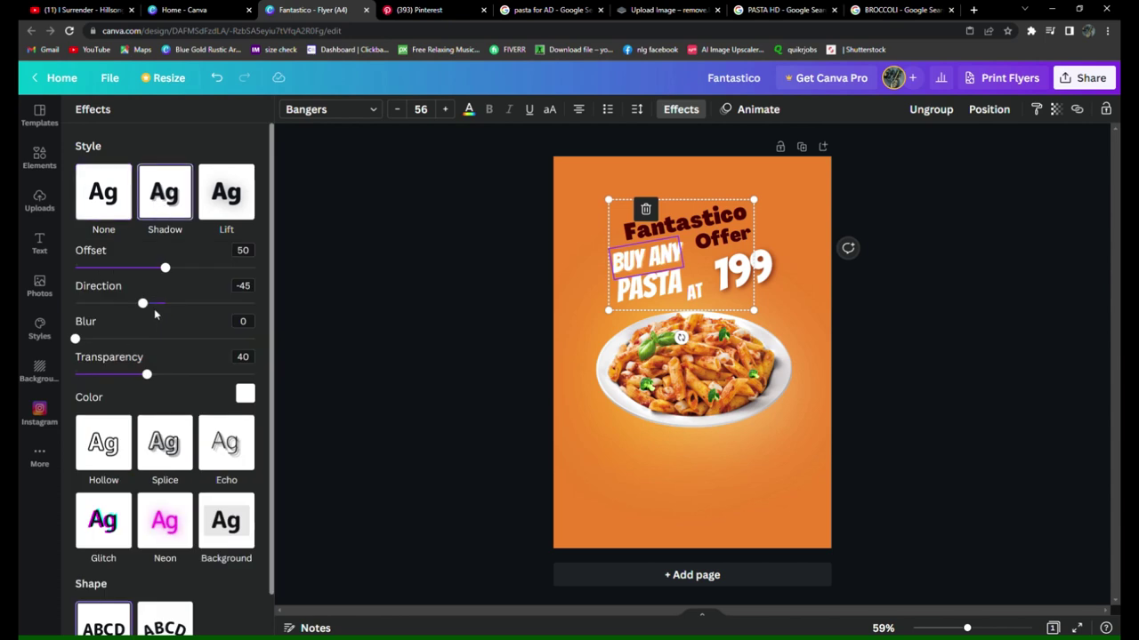
drag(76, 338, 280, 368)
click(245, 393)
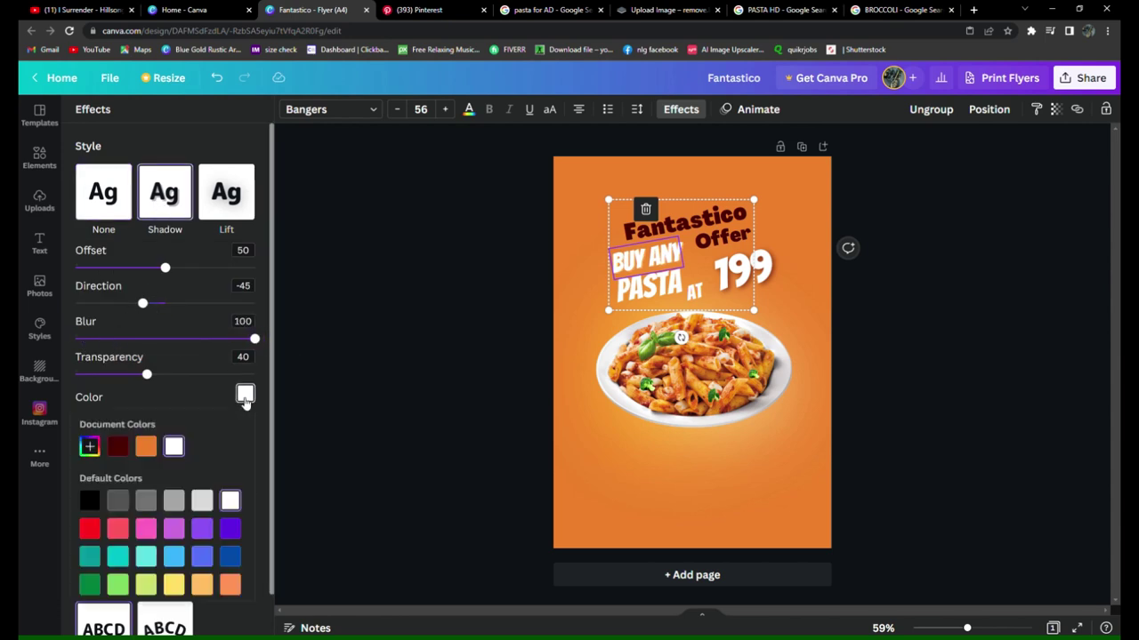
click(117, 447)
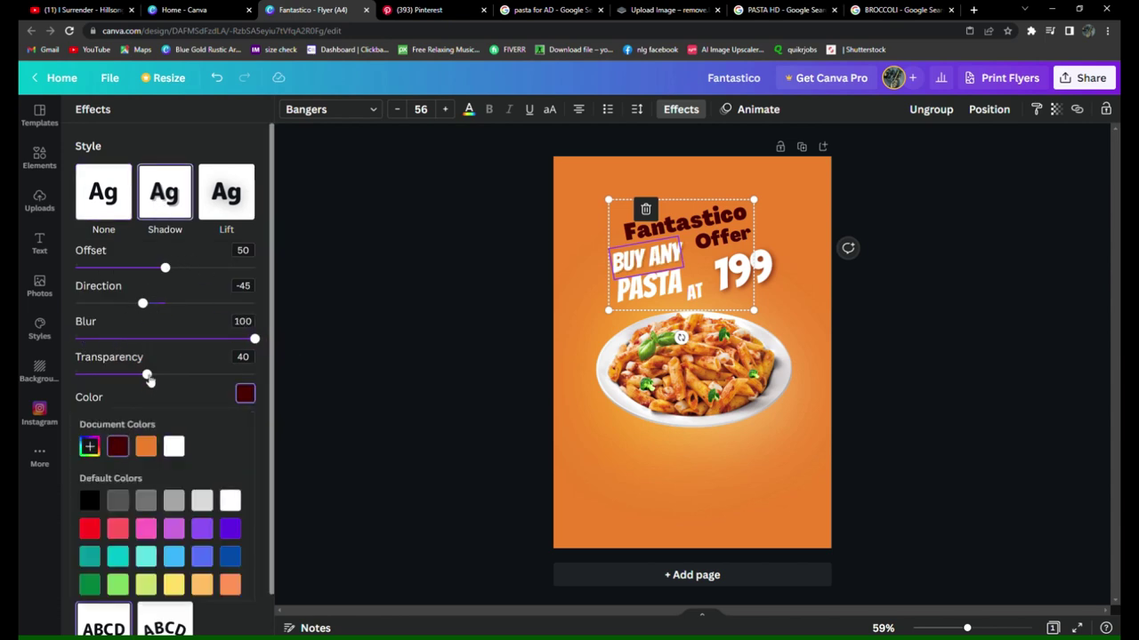
drag(248, 357, 222, 421)
key(BackSpace)
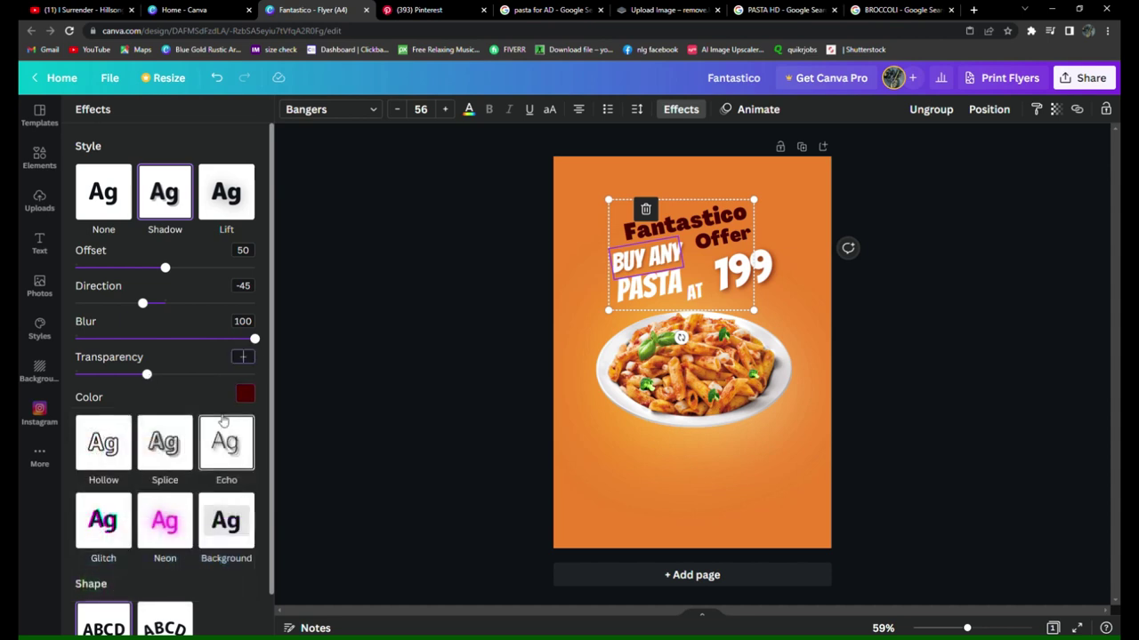
text(60)
key(Return)
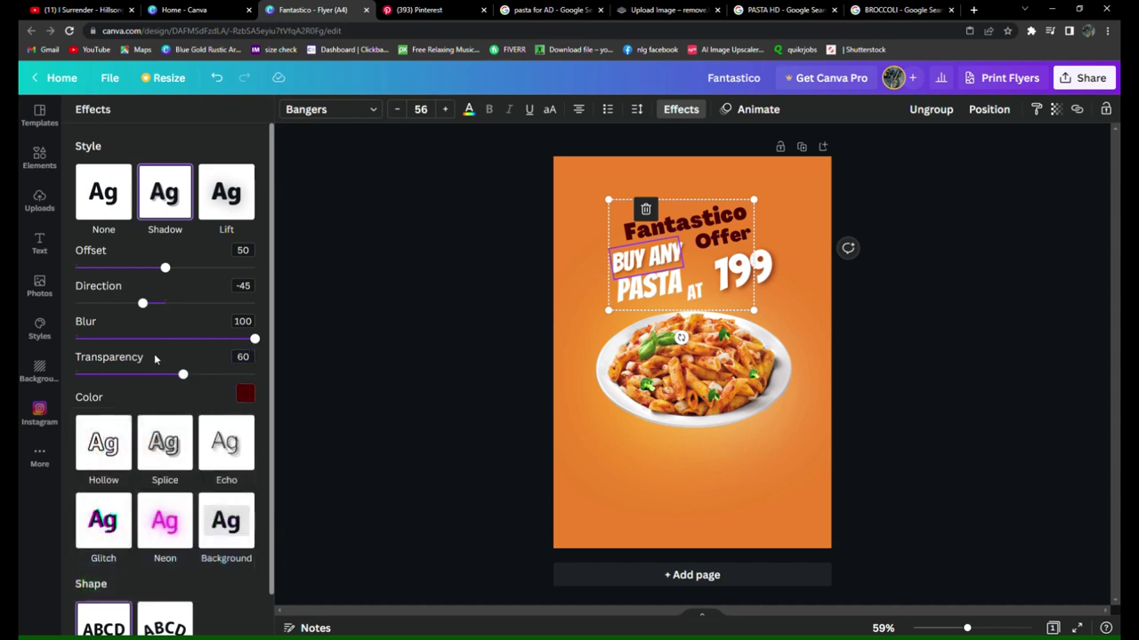
Apply a Shadow effect to "PASTA" with transparency 60, dark maroon colour and blur 100.
click(657, 297)
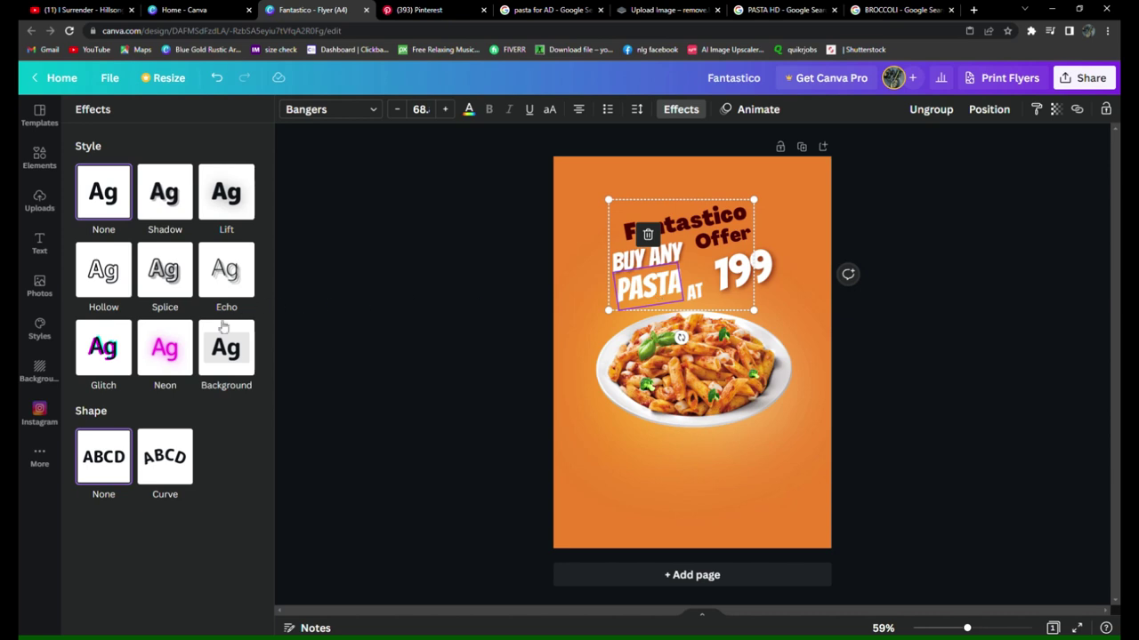
click(185, 204)
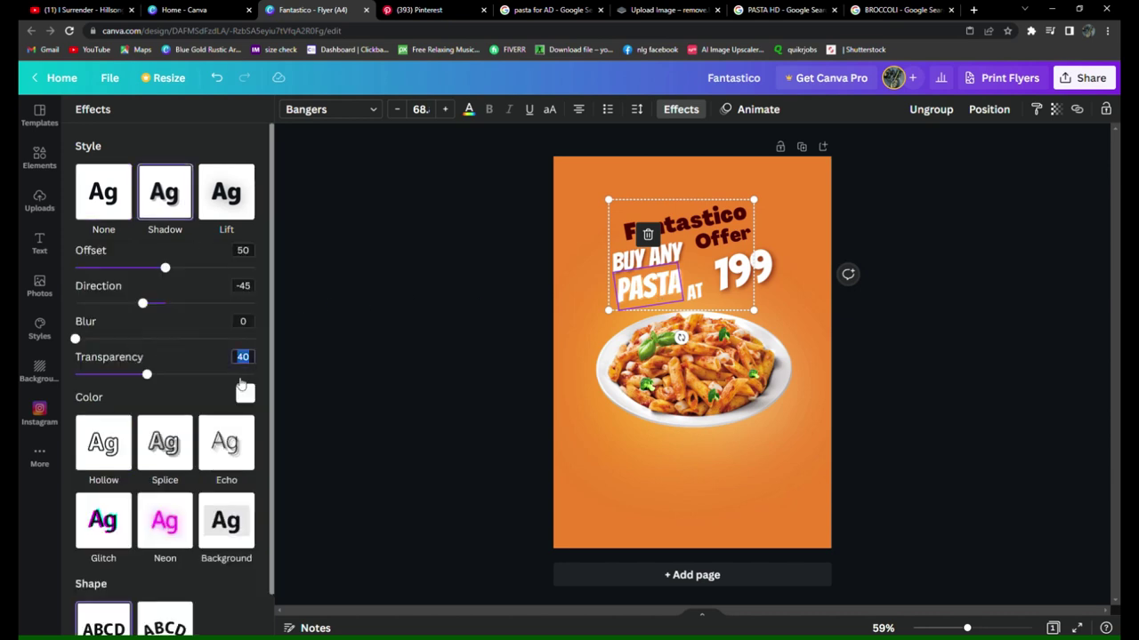
text(60)
key(Return)
click(246, 394)
click(117, 446)
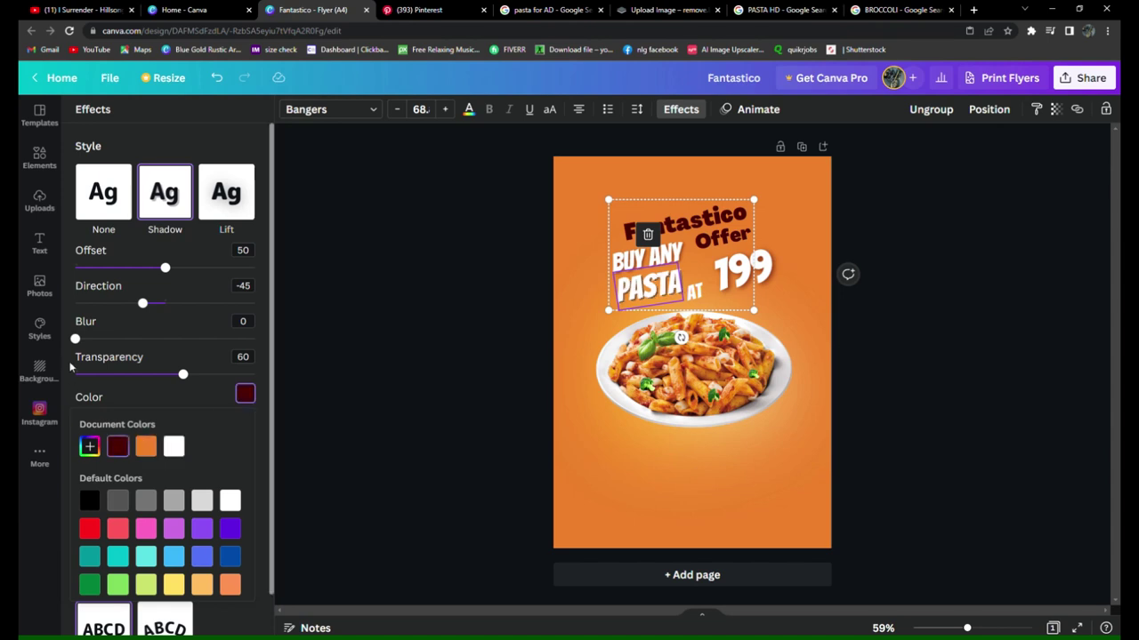
drag(76, 339, 277, 352)
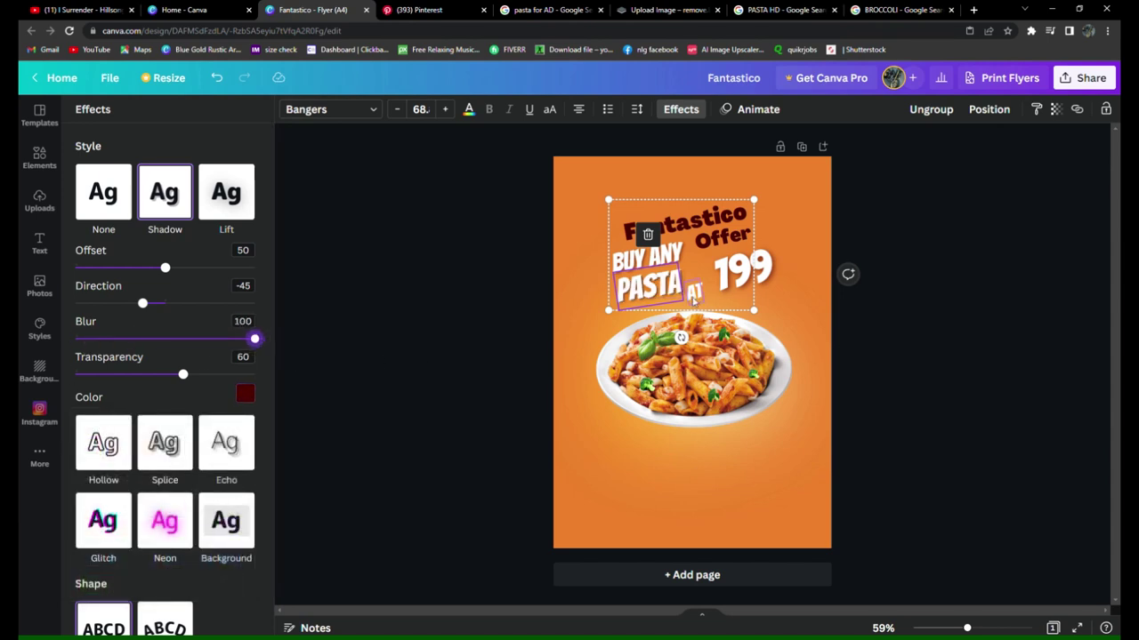
Give "AT" a dark maroon Shadow effect with blur 100 and increased transparency, matching the neighbouring text.
click(693, 291)
click(169, 229)
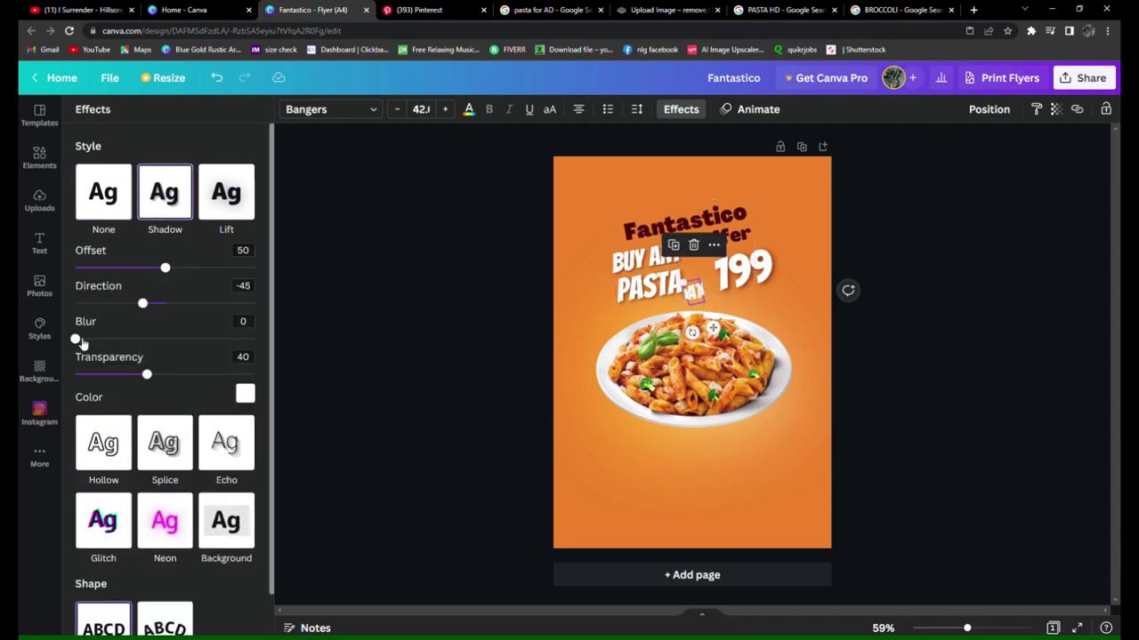
drag(76, 339, 256, 339)
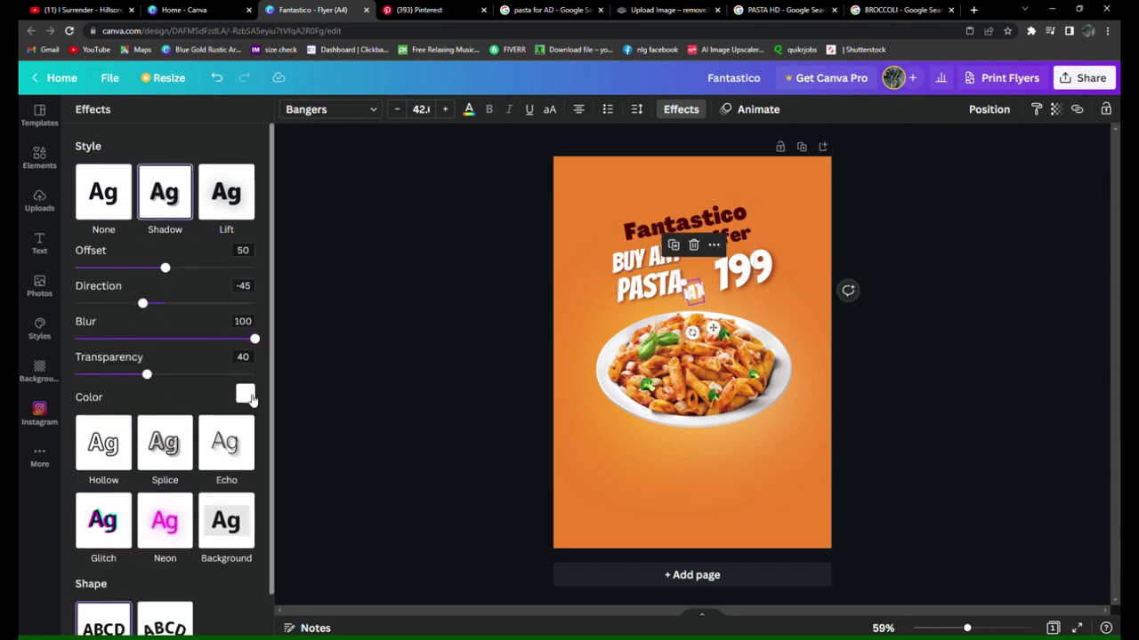
click(245, 394)
click(119, 445)
click(156, 375)
drag(177, 378, 183, 374)
click(347, 385)
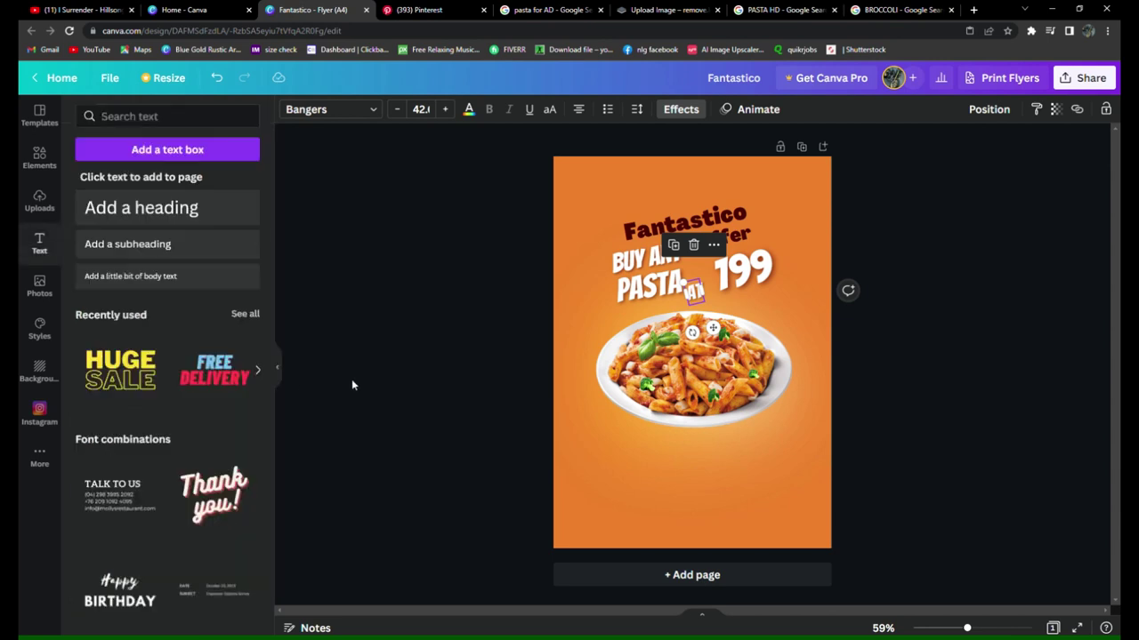
Apply a Shadow effect to "Fantastico" with a yellow-orange colour, blur 100 and transparency 100.
click(728, 218)
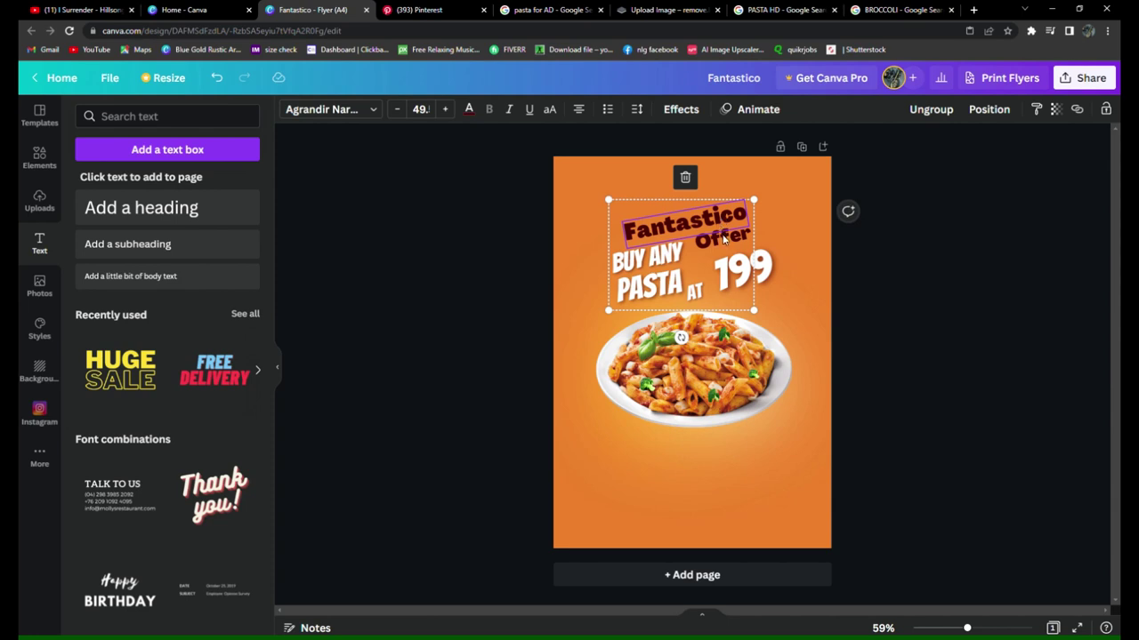
click(666, 110)
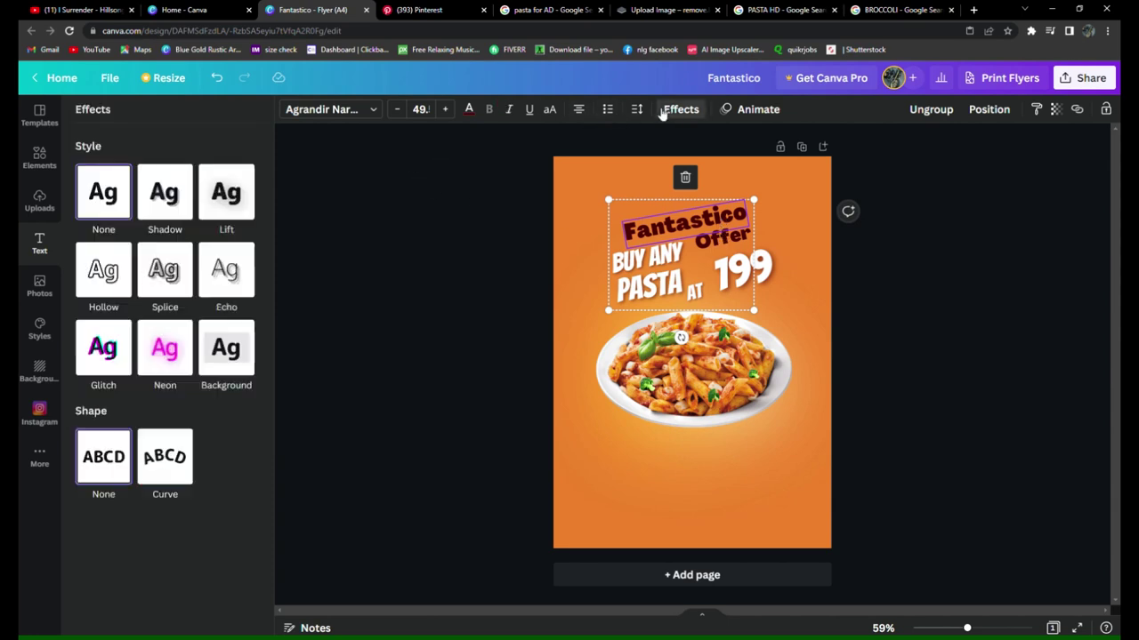
click(163, 218)
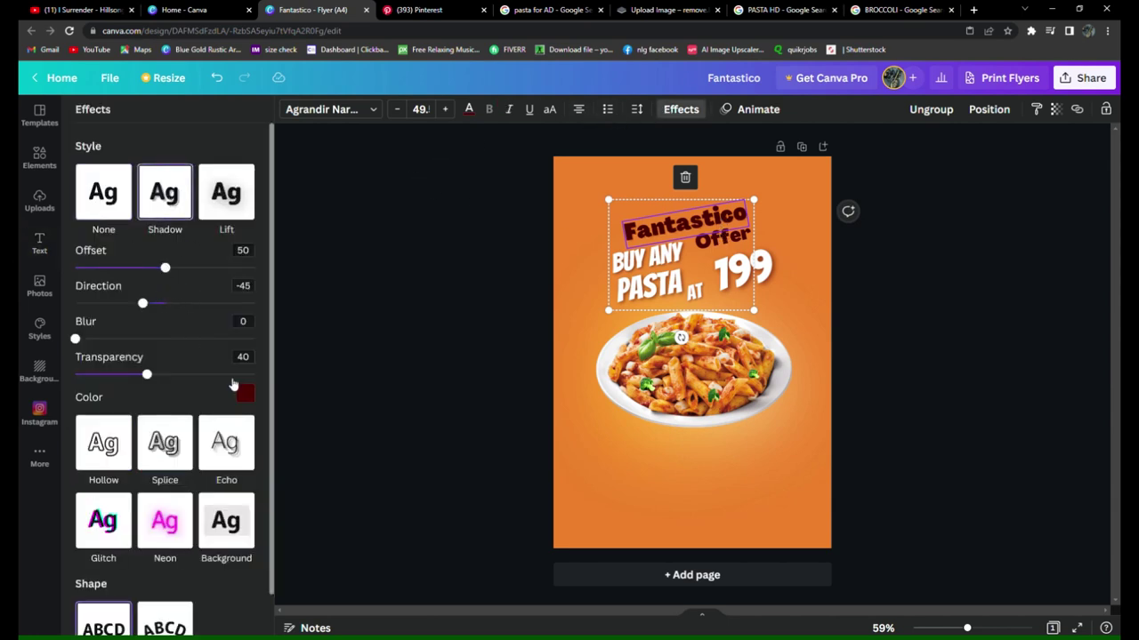
click(246, 396)
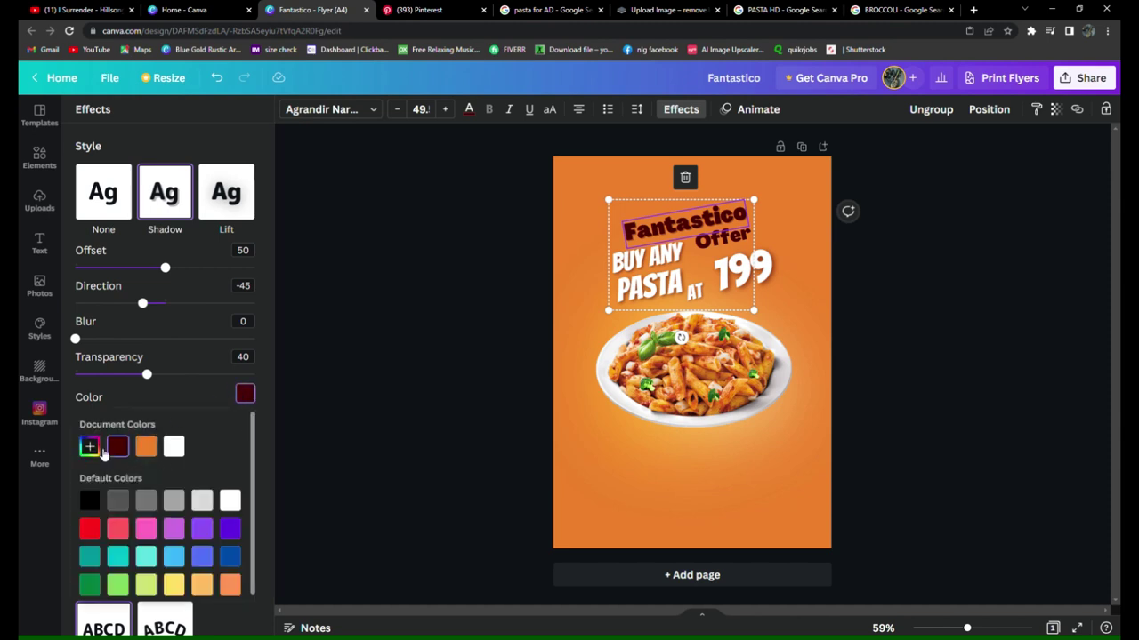
click(89, 446)
drag(99, 548, 106, 548)
drag(236, 520, 234, 475)
drag(77, 339, 354, 370)
drag(147, 377, 270, 406)
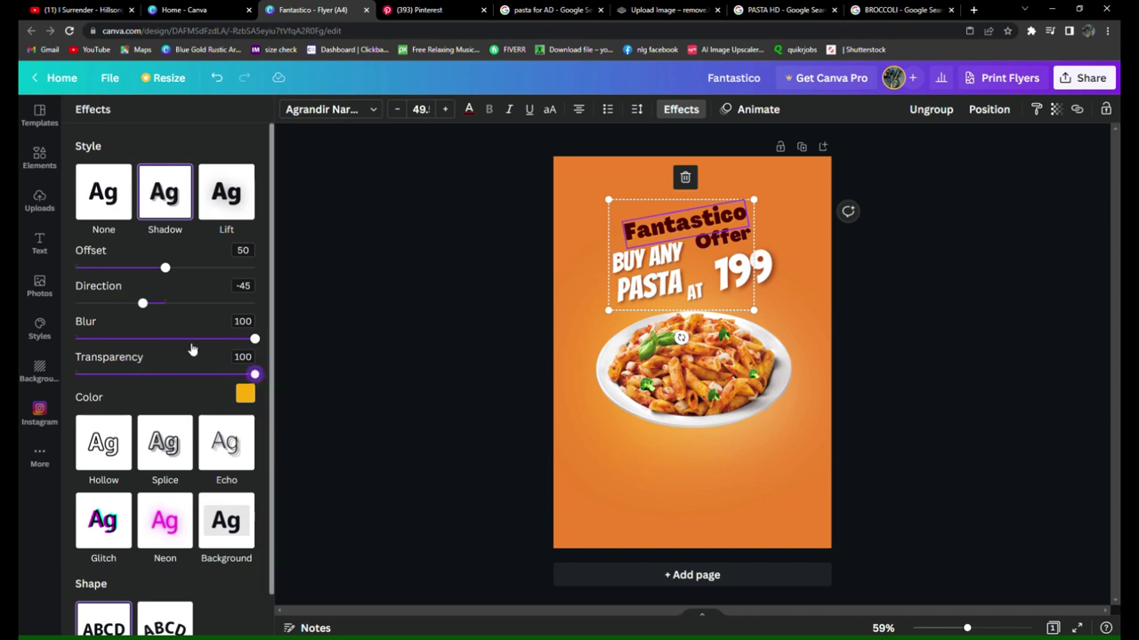
click(499, 185)
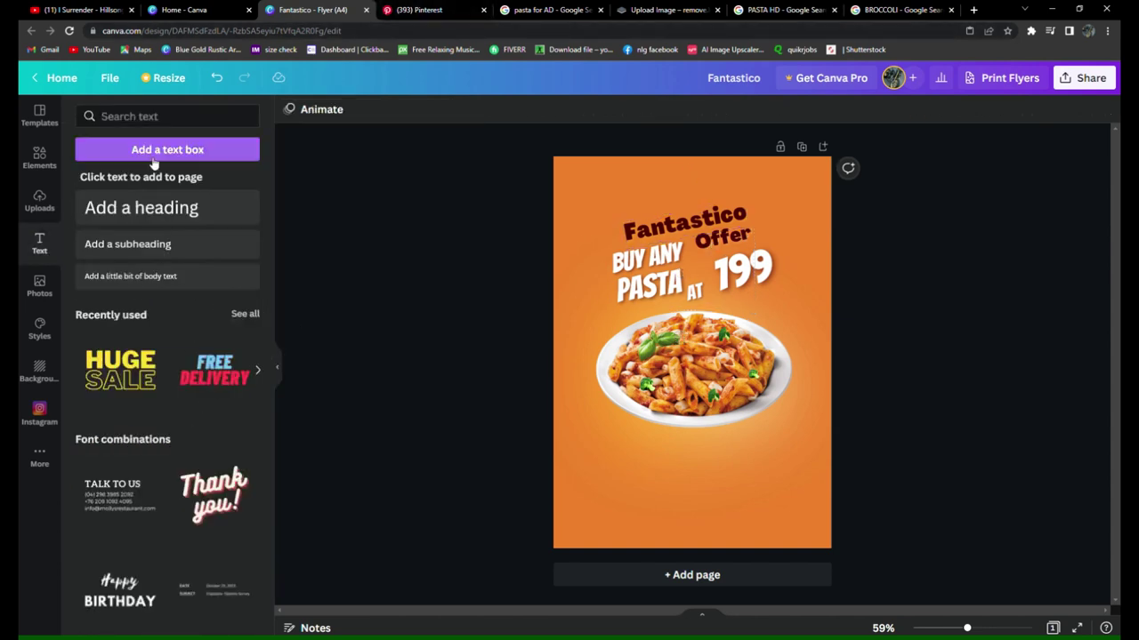
Add the soft dark oval shadow graphic from the recently used elements and place it just beneath the pasta plate.
click(38, 158)
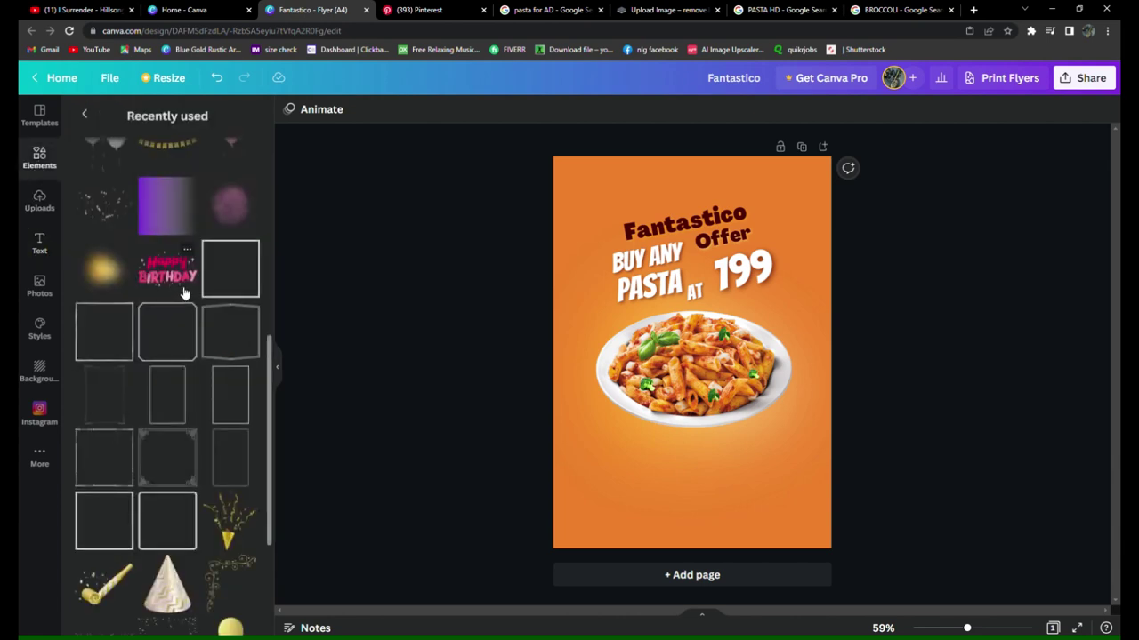
scroll(181, 291, down, 10)
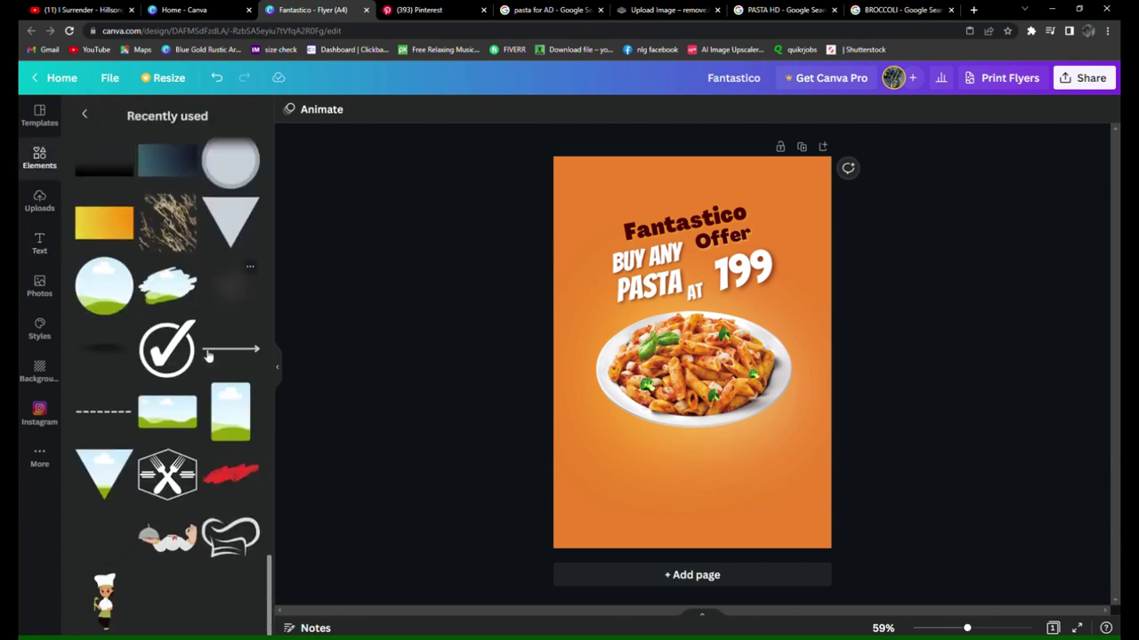
click(104, 348)
drag(705, 365, 711, 457)
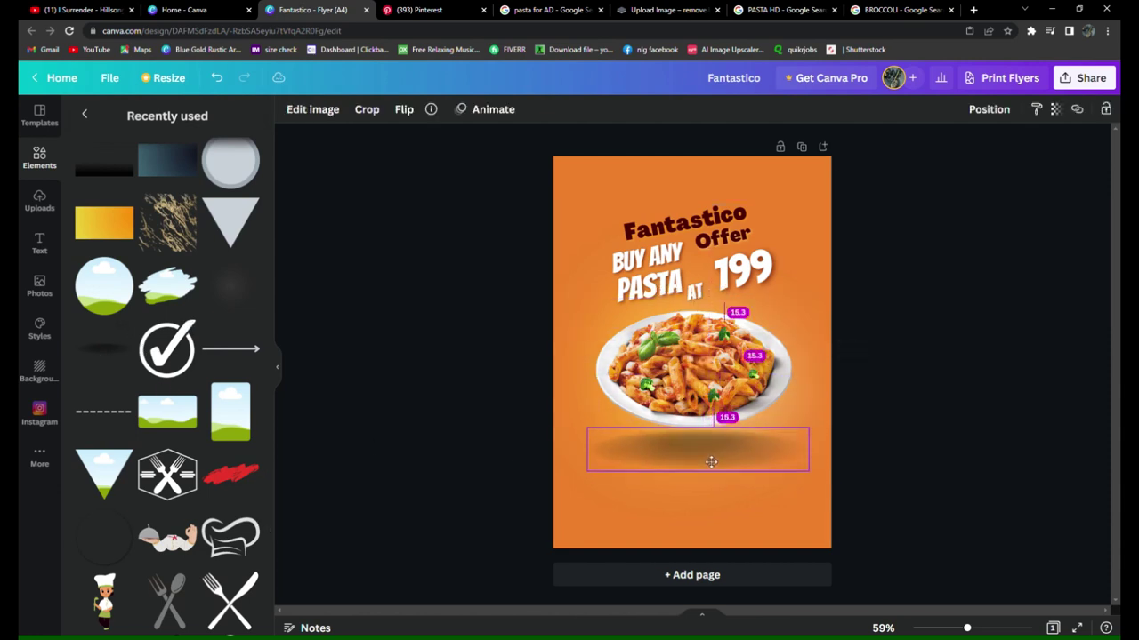
click(899, 476)
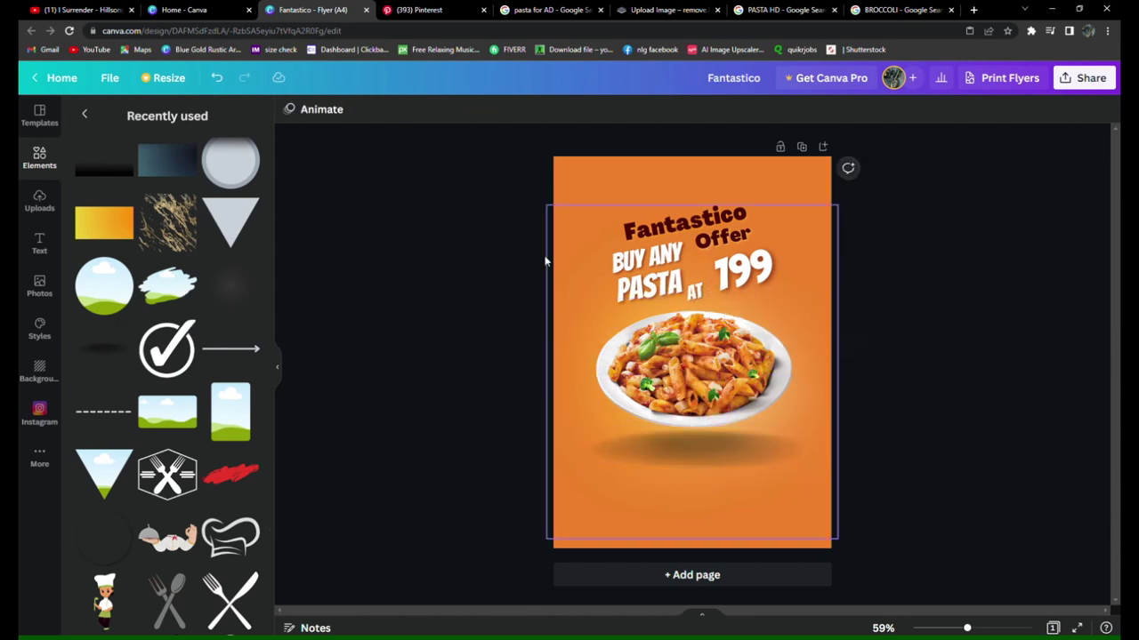
Add a subheading text and place it over the oval shadow beneath the plate.
click(42, 242)
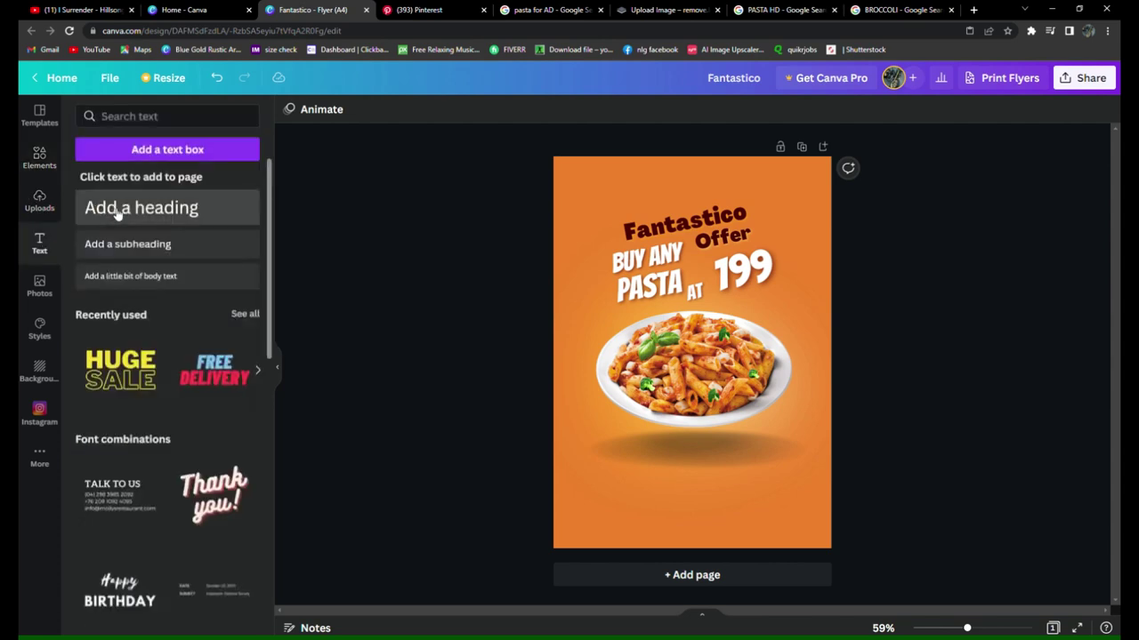
click(98, 244)
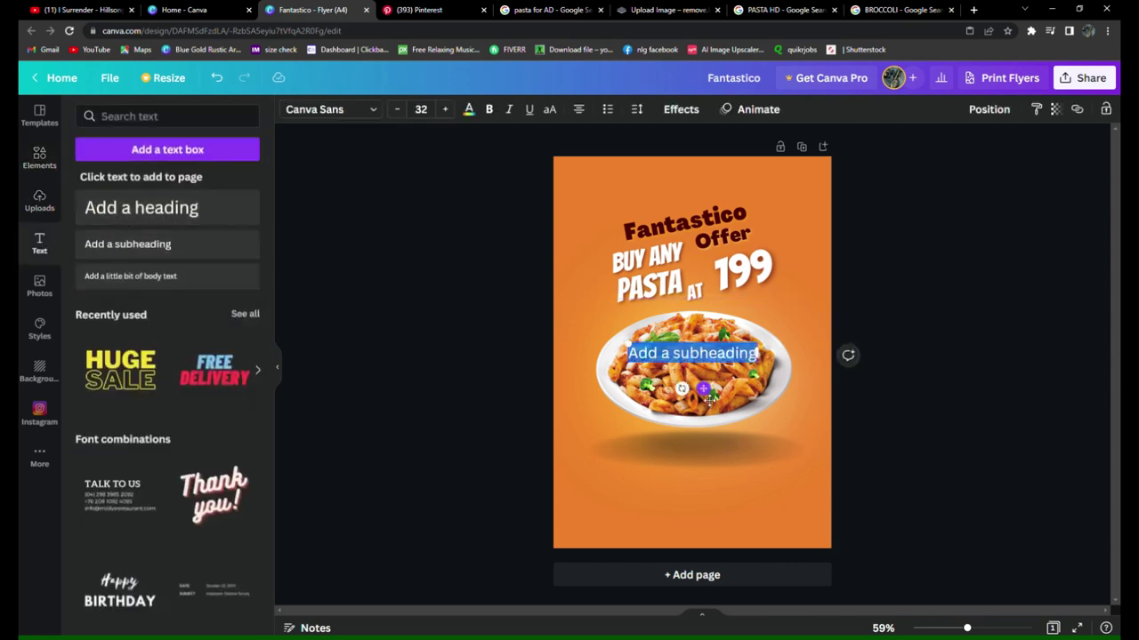
drag(702, 389, 708, 481)
click(749, 444)
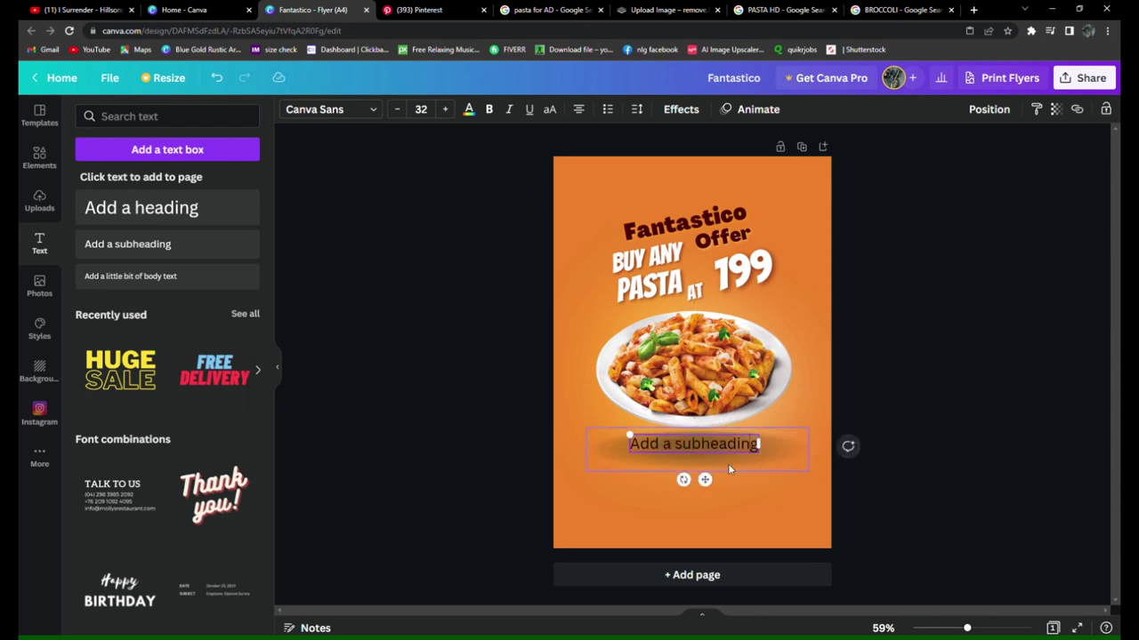
Replace the subheading's placeholder text with "offer valid till", with a space between "offer" and "valid".
key(BackSpace)
key(BackSpace)
key(BackSpace)
key(BackSpace)
key(BackSpace)
key(BackSpace)
key(BackSpace)
key(BackSpace)
key(BackSpace)
key(BackSpace)
key(BackSpace)
key(BackSpace)
key(BackSpace)
key(BackSpace)
key(BackSpace)
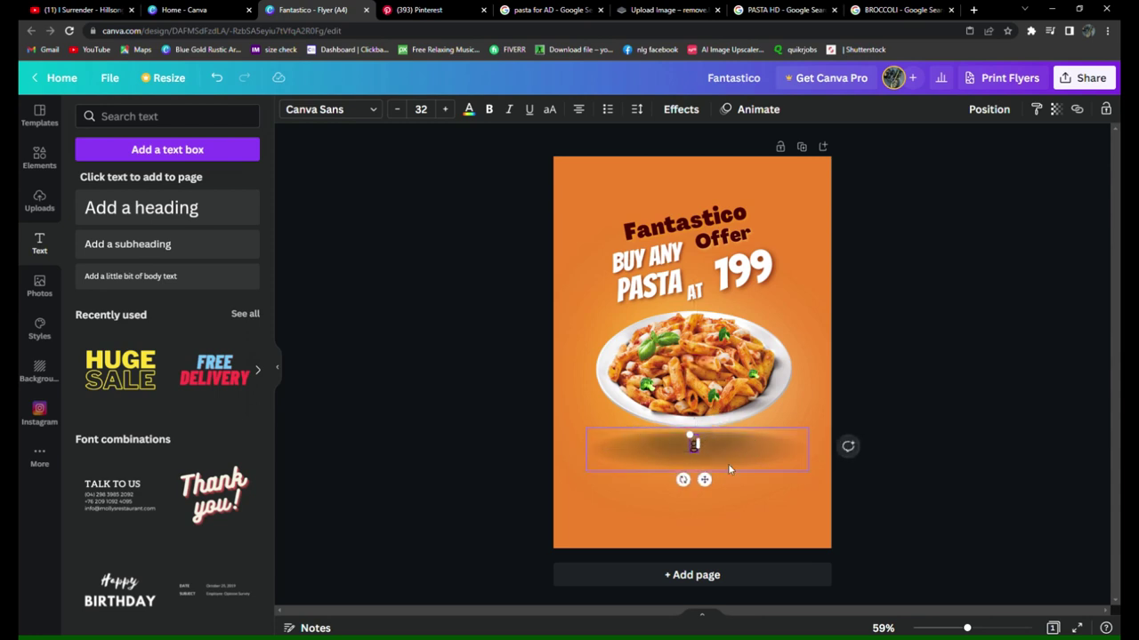
key(BackSpace)
text(offervalid till)
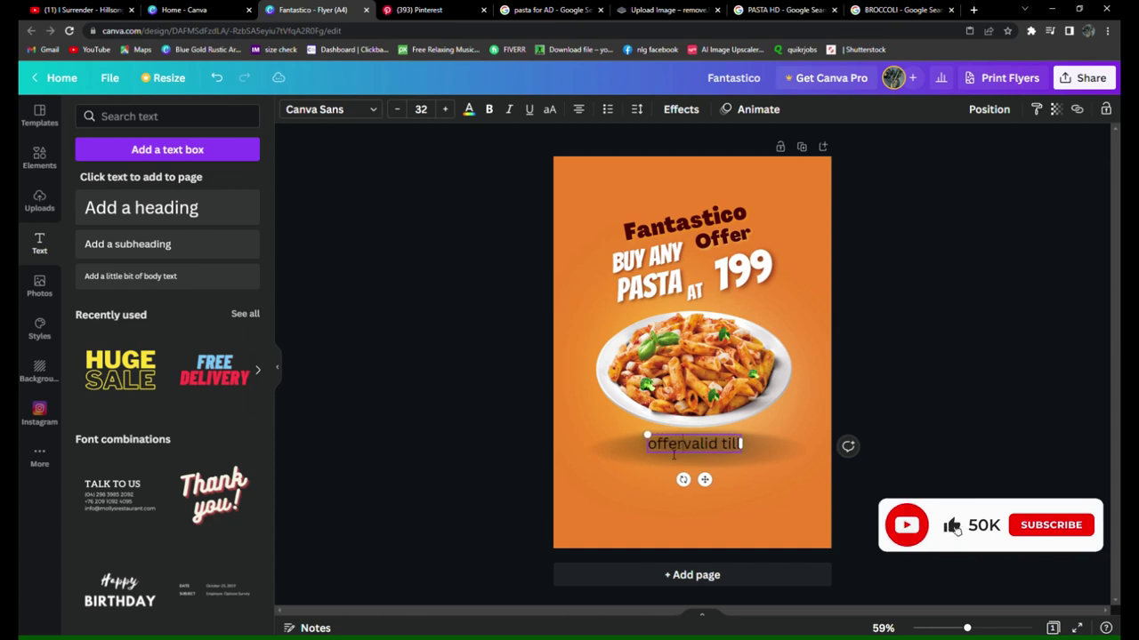
key(Left)
key(Left)
key(Left)
key(Left)
key(Left)
key(Left)
key(Left)
key(Left)
key(Left)
key(Left)
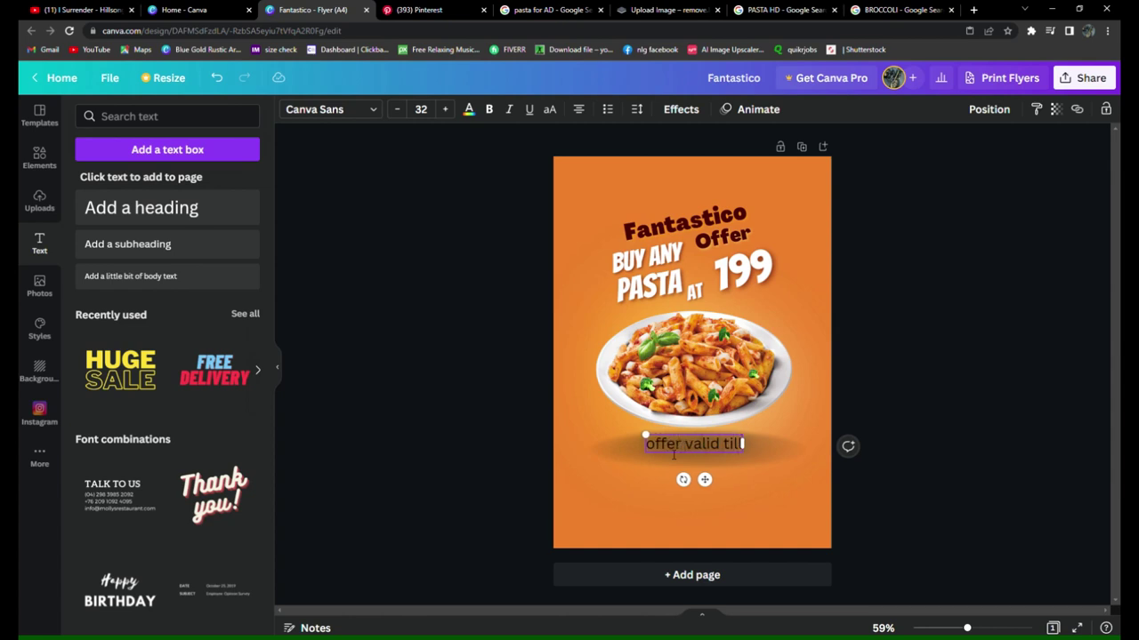
Replace "till" in the subheading with "from 23rd" so it reads "offer valid from 23rd".
key(BackSpace)
key(BackSpace)
key(BackSpace)
key(BackSpace)
key(BackSpace)
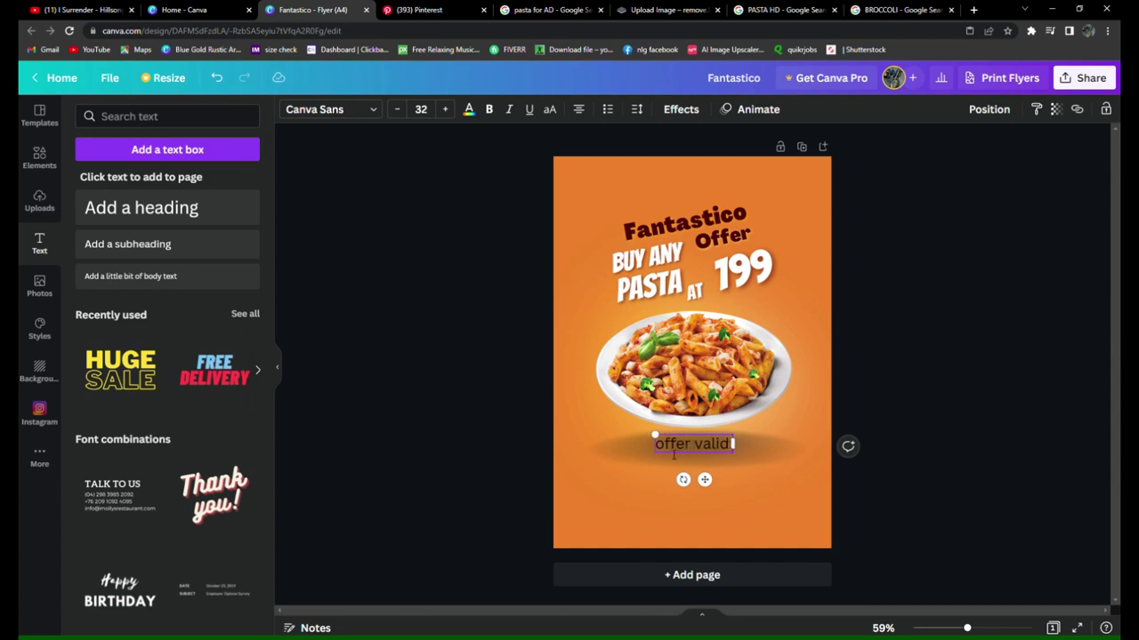
text(from)
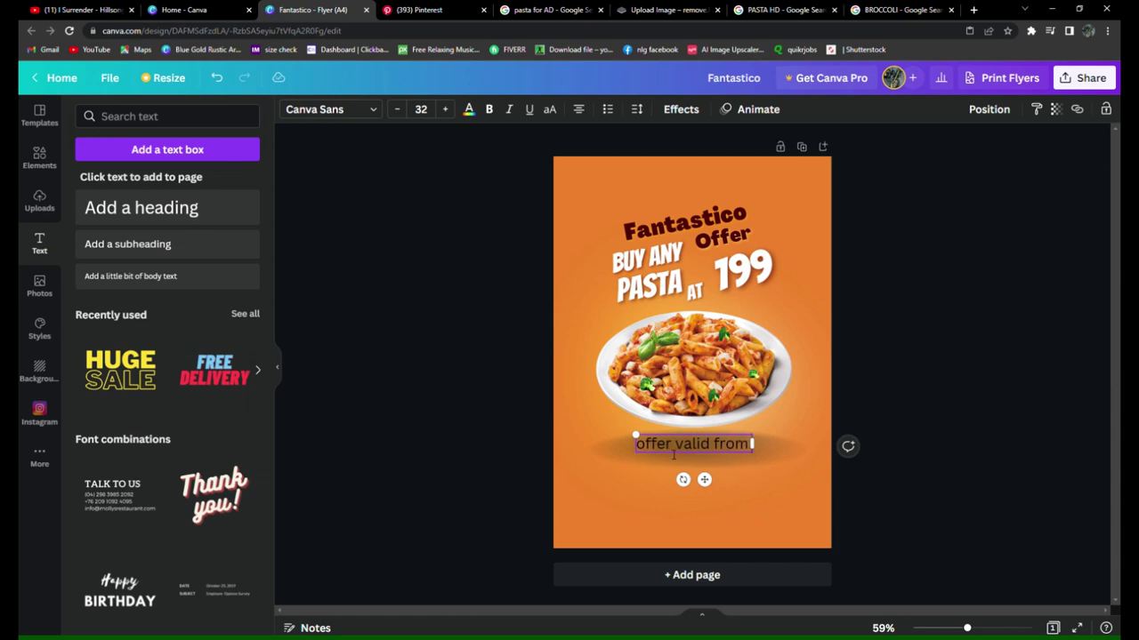
text( 23rd)
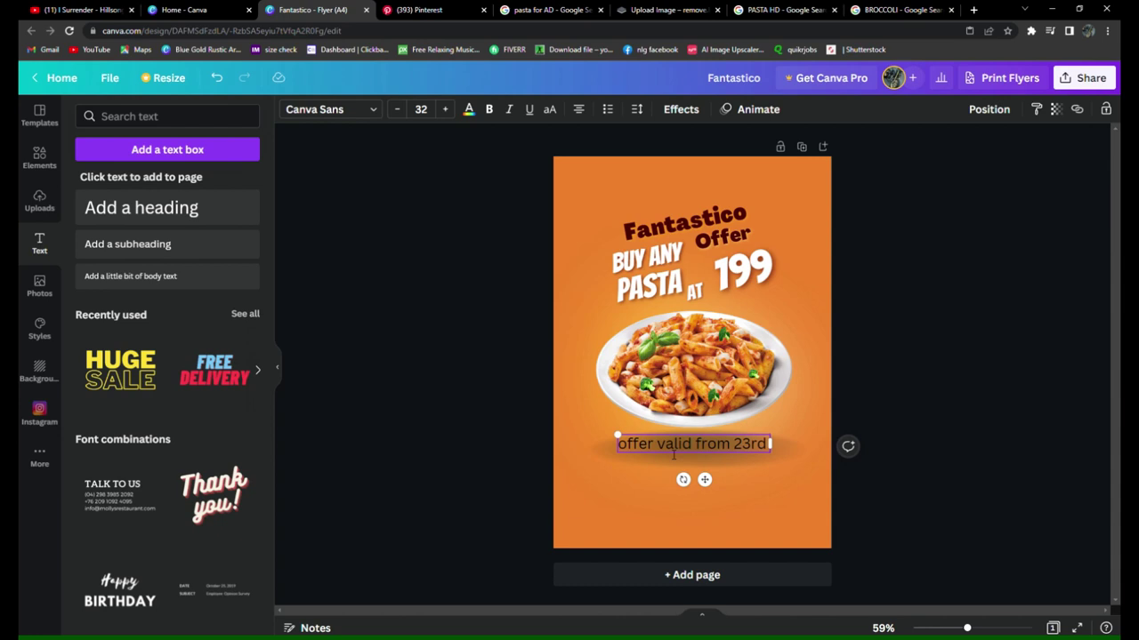
text(su)
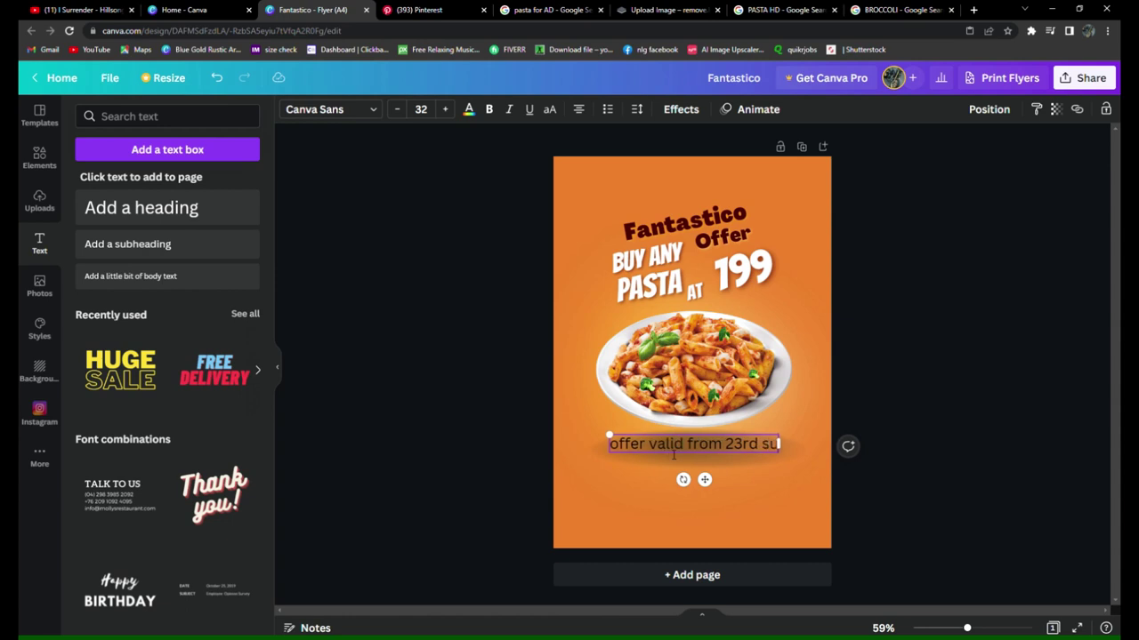
text(gust)
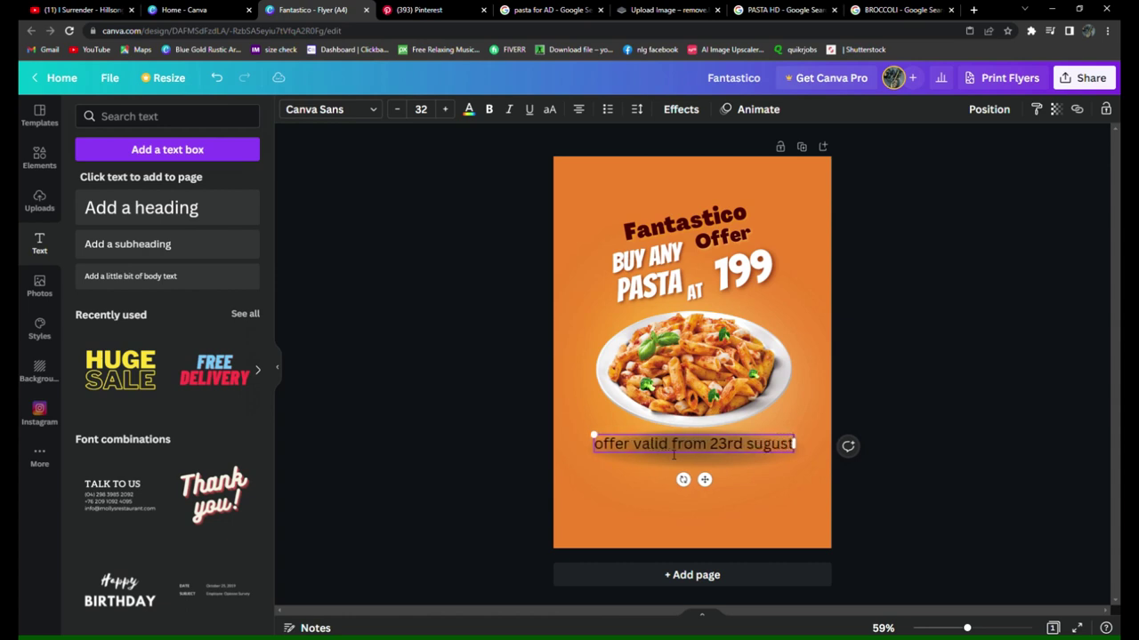
key(BackSpace)
key(BackSpace)
key(BackSpace)
key(BackSpace)
key(BackSpace)
key(BackSpace)
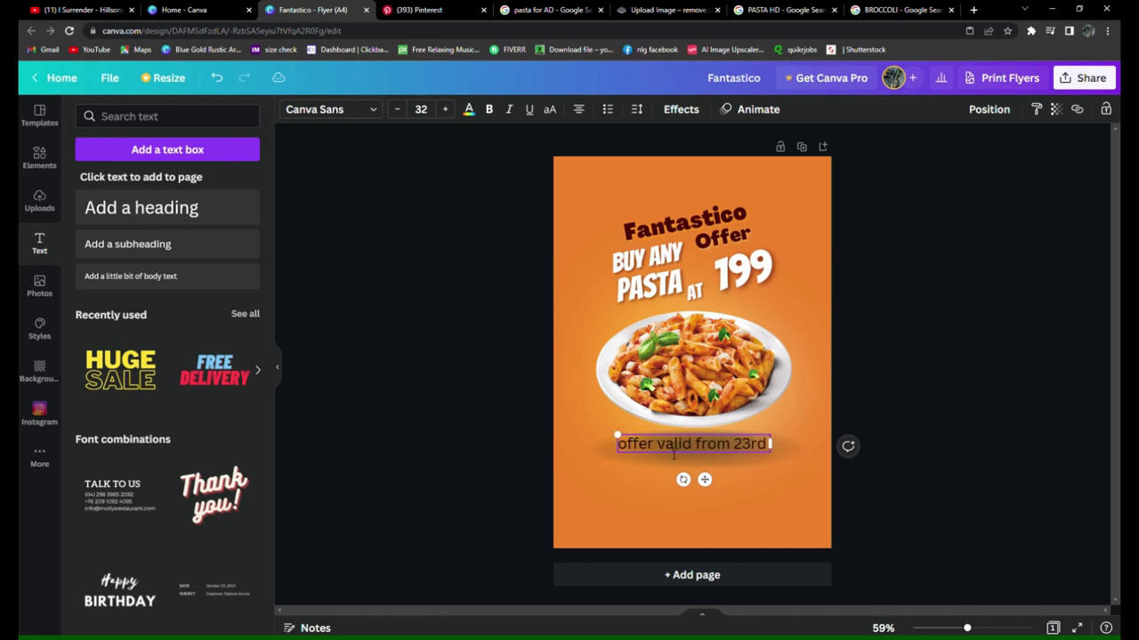
Complete the subheading with "august till 31st august" after "23rd".
text(a)
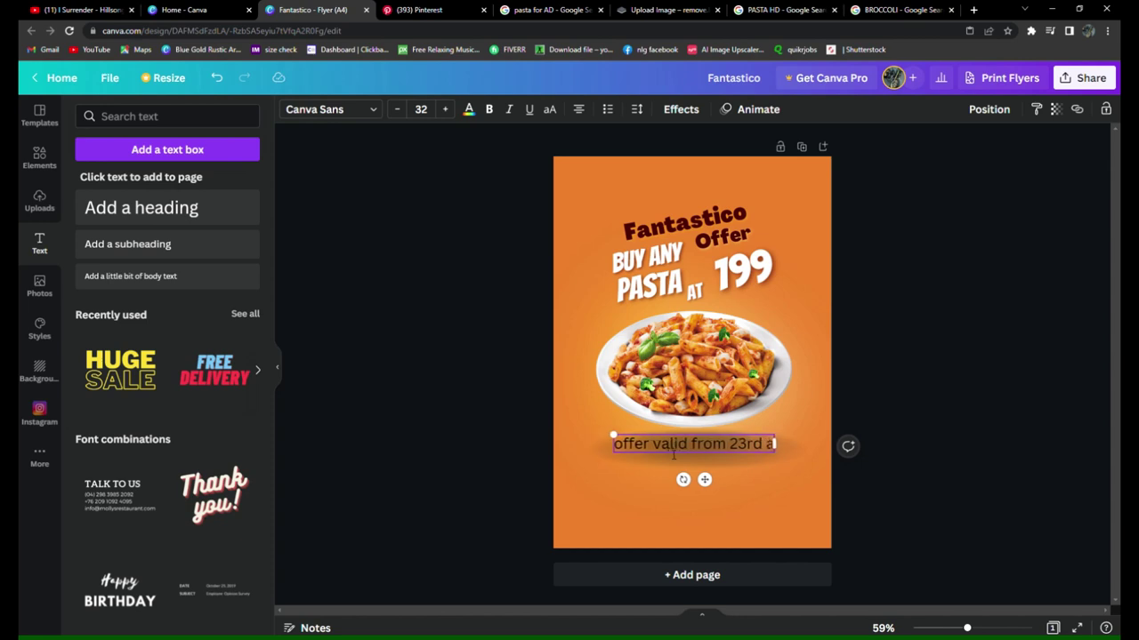
text(gust)
key(BackSpace)
key(BackSpace)
key(BackSpace)
key(BackSpace)
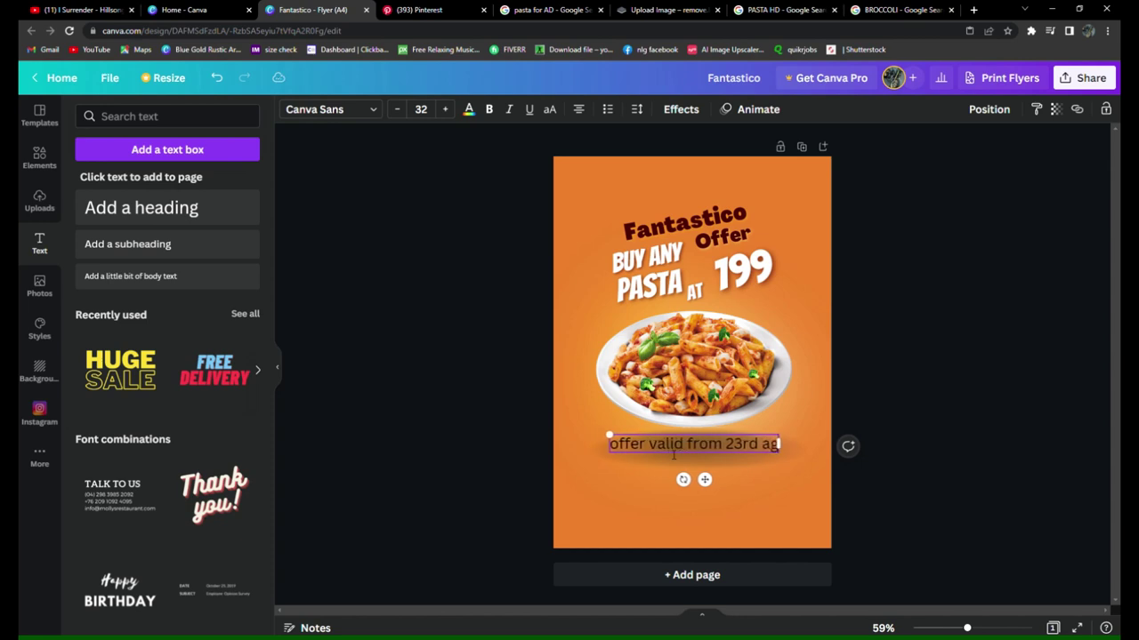
text(ugust)
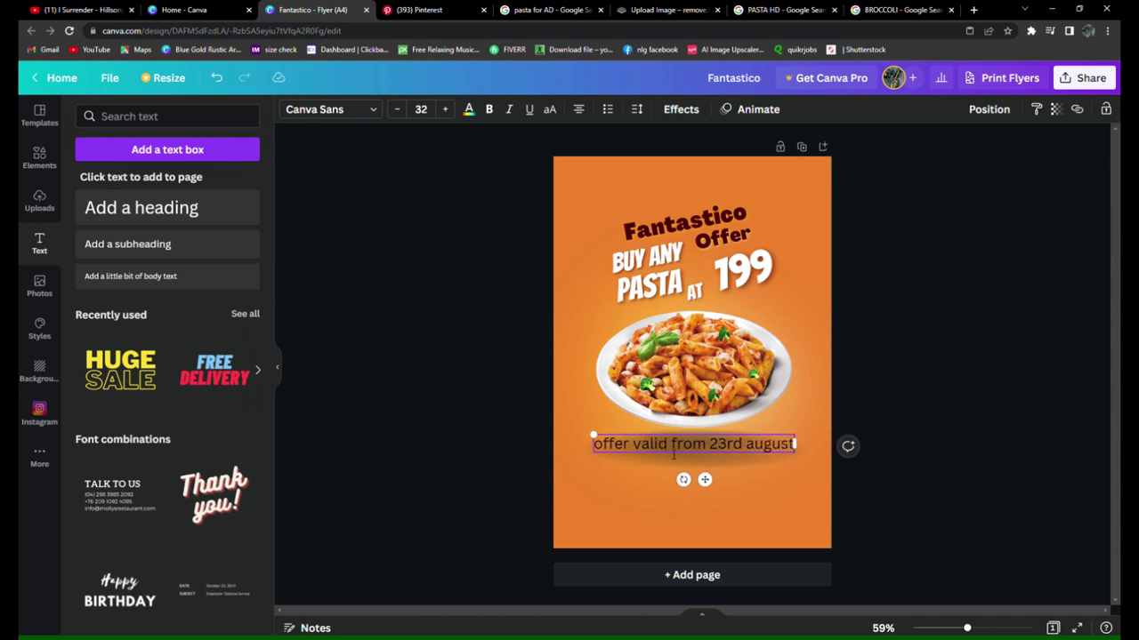
text( till 31st august)
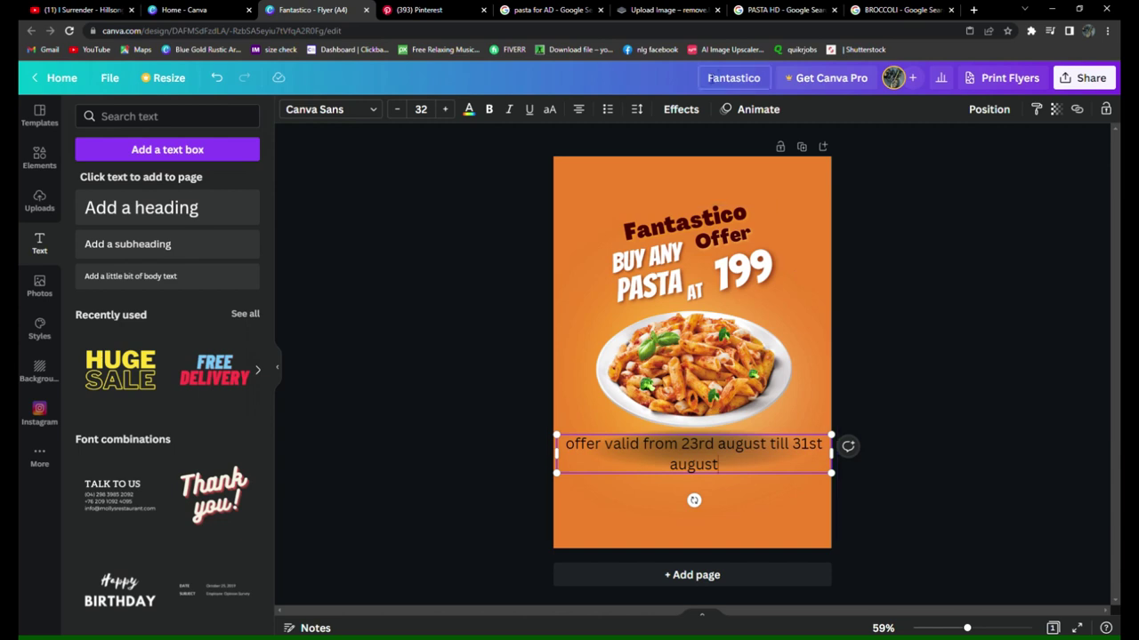
Apply the Curve shape at -29 to the offer validity text, shrink it to about size 27 and centre it below the plate.
click(690, 117)
click(153, 471)
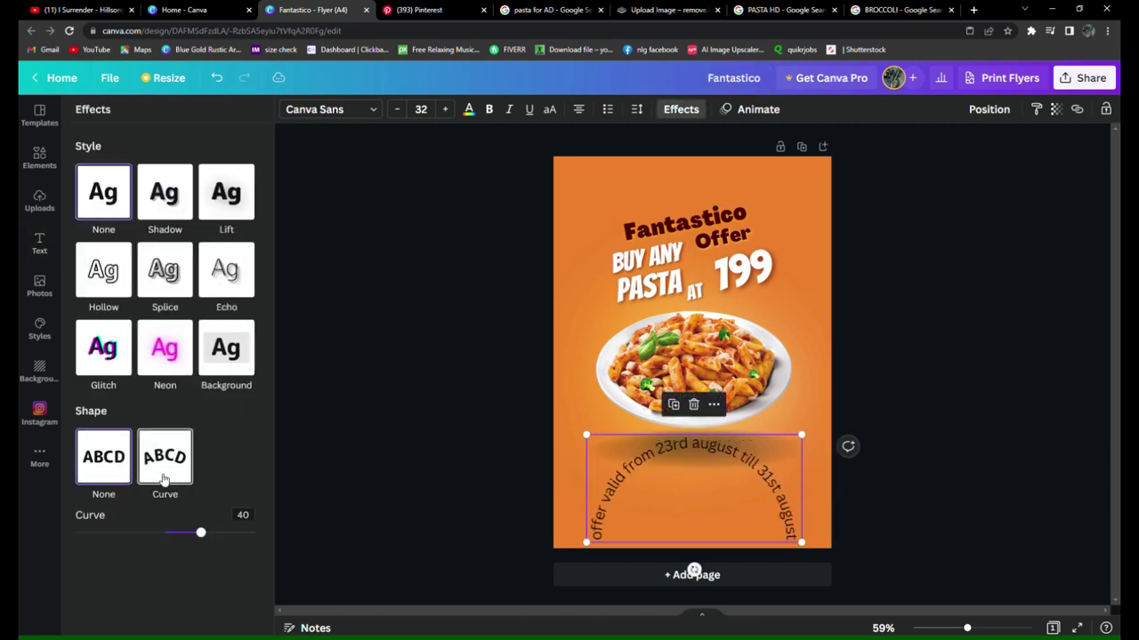
drag(201, 536, 140, 532)
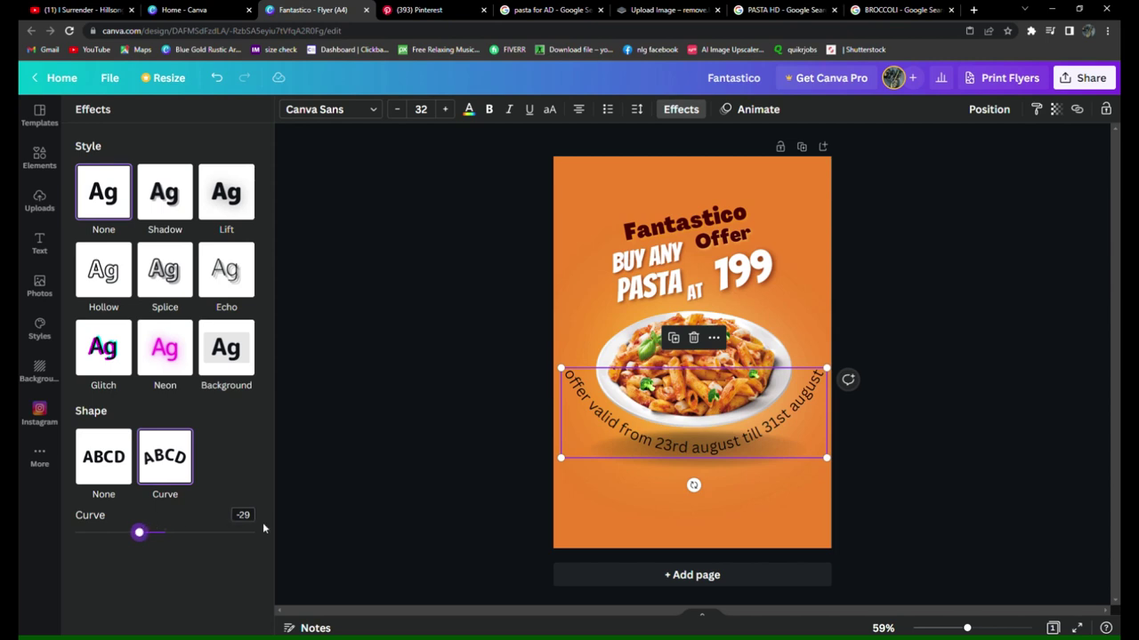
drag(568, 464, 601, 449)
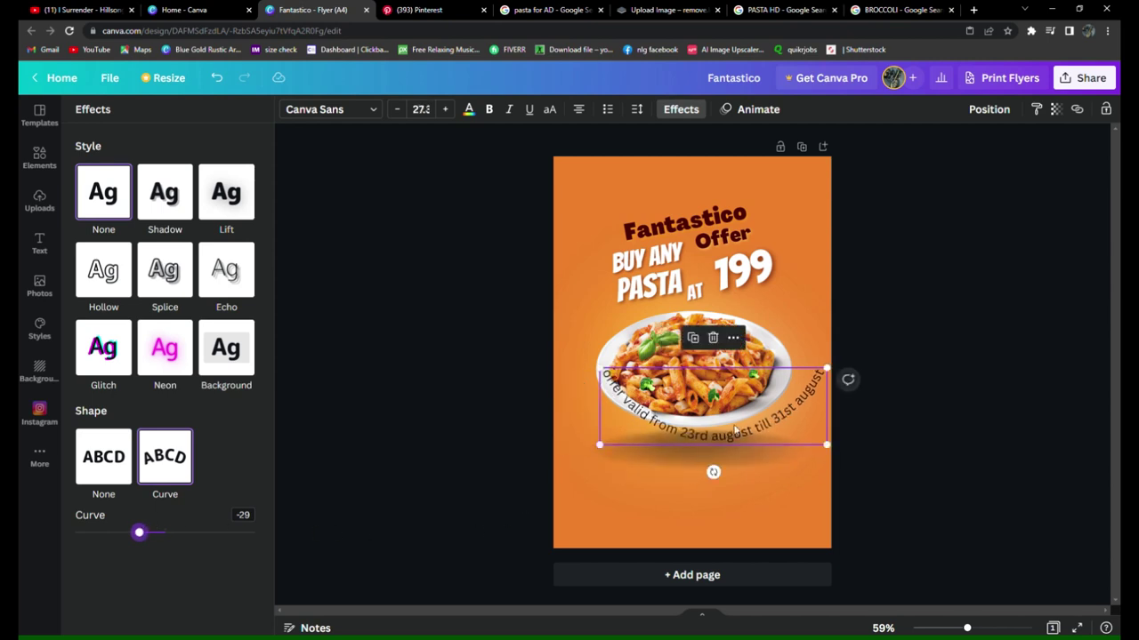
drag(749, 435, 730, 431)
Flatten the validity text's curve to -18, reduce it to about size 25 and centre it along the plate's lower rim.
drag(140, 533, 151, 537)
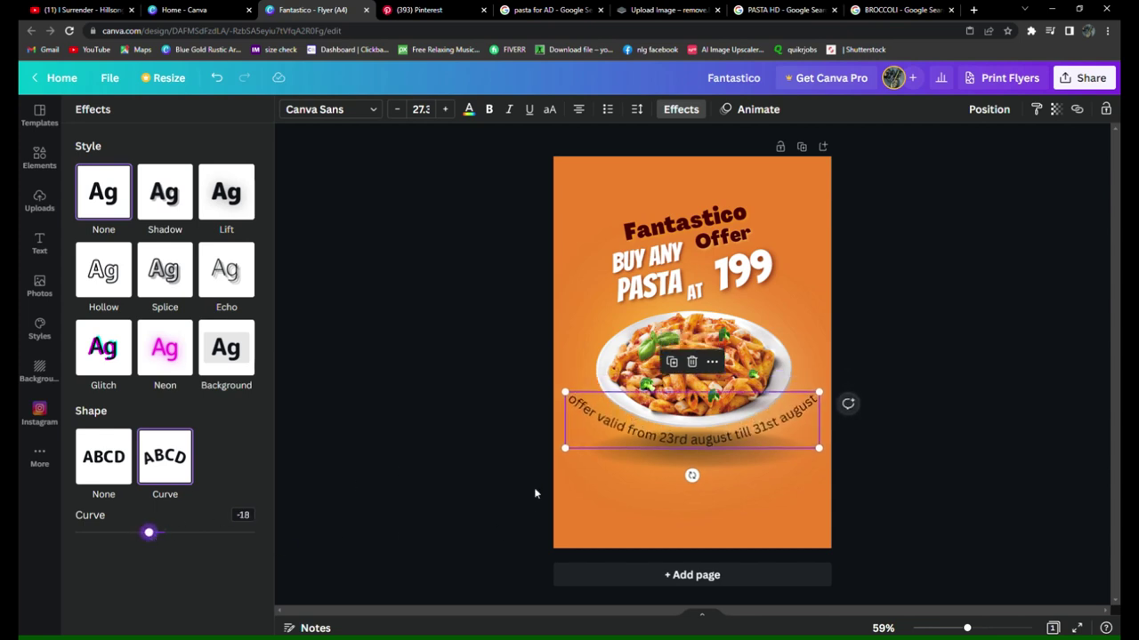
drag(566, 449, 586, 451)
drag(741, 429, 729, 433)
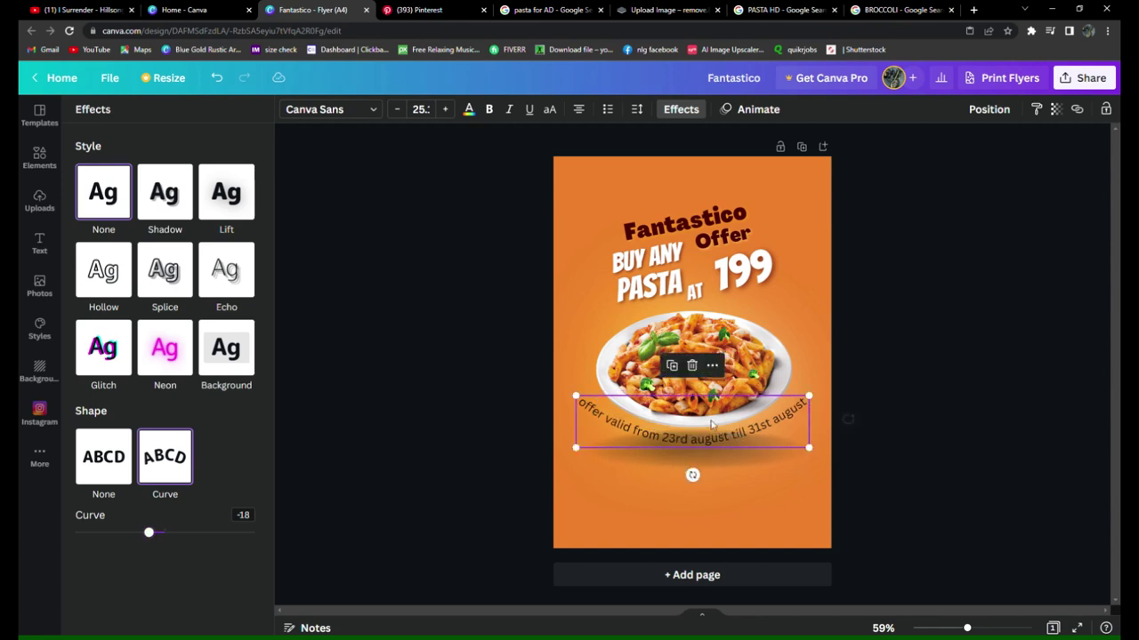
Make the offer validity text bold and colour it white.
click(488, 108)
click(468, 108)
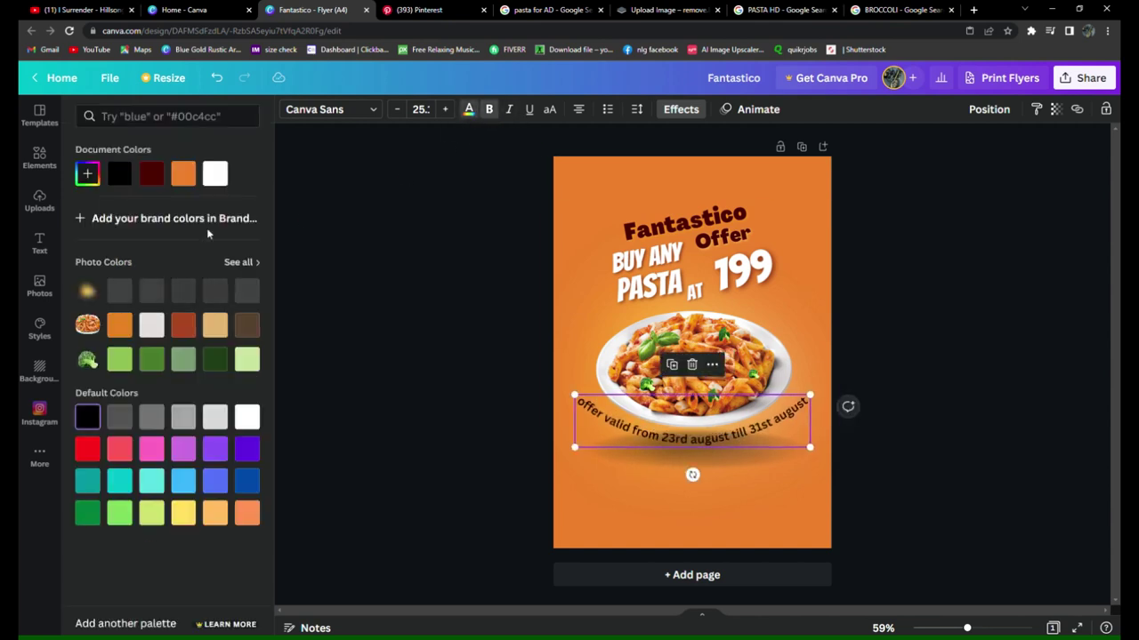
click(226, 175)
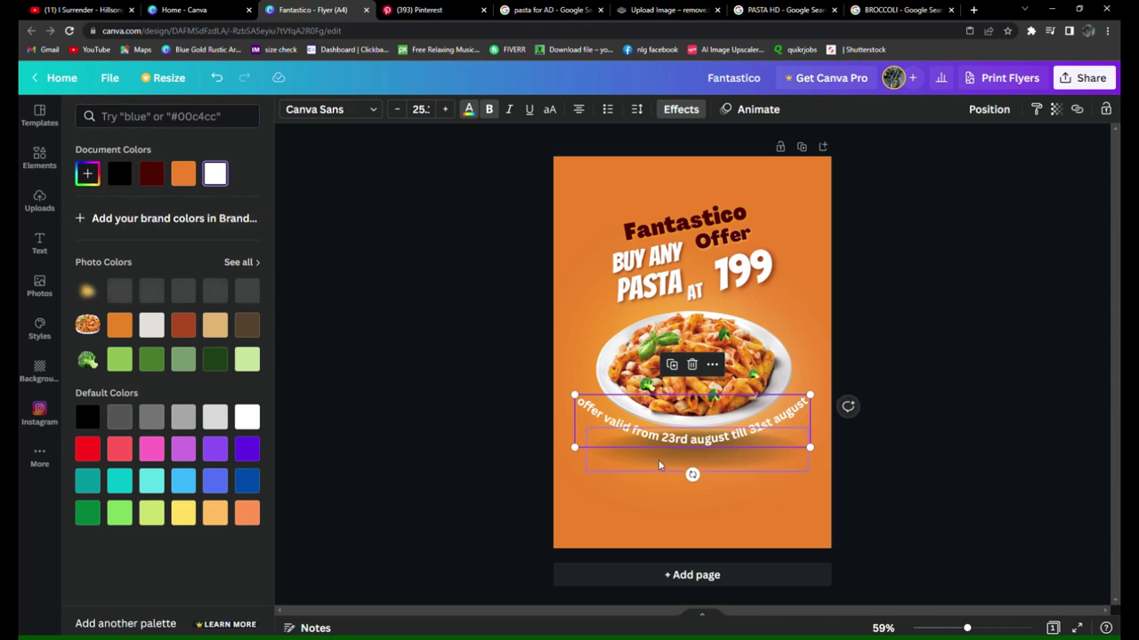
Shrink the validity text to about size 19, set its curve to -17 and fit it just under the plate's lower rim.
click(671, 114)
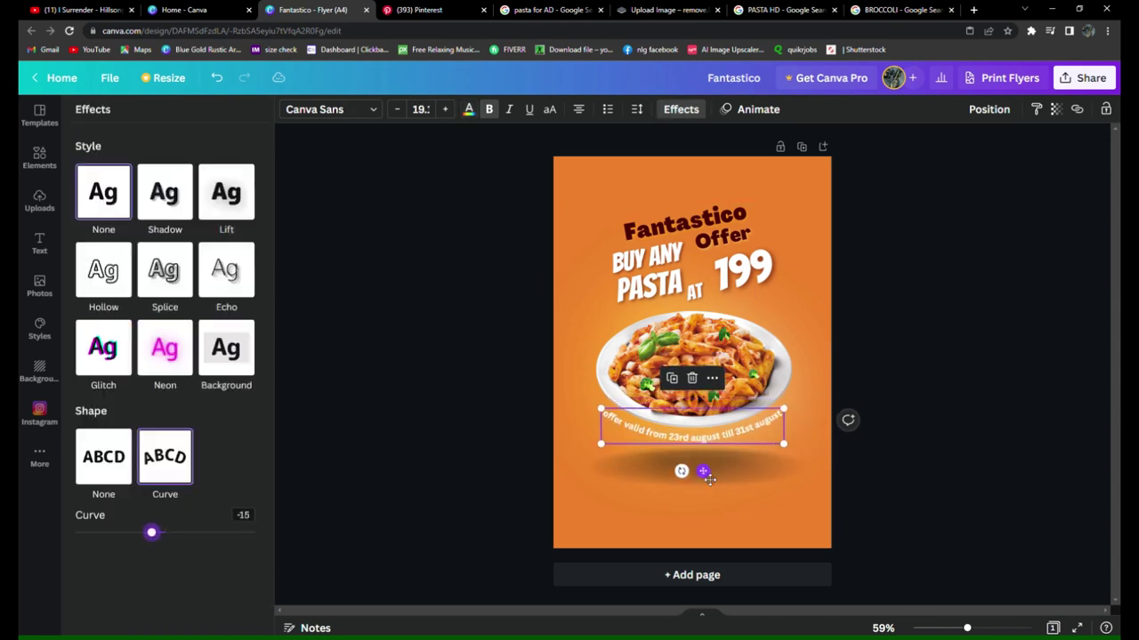
key(Left)
key(Left)
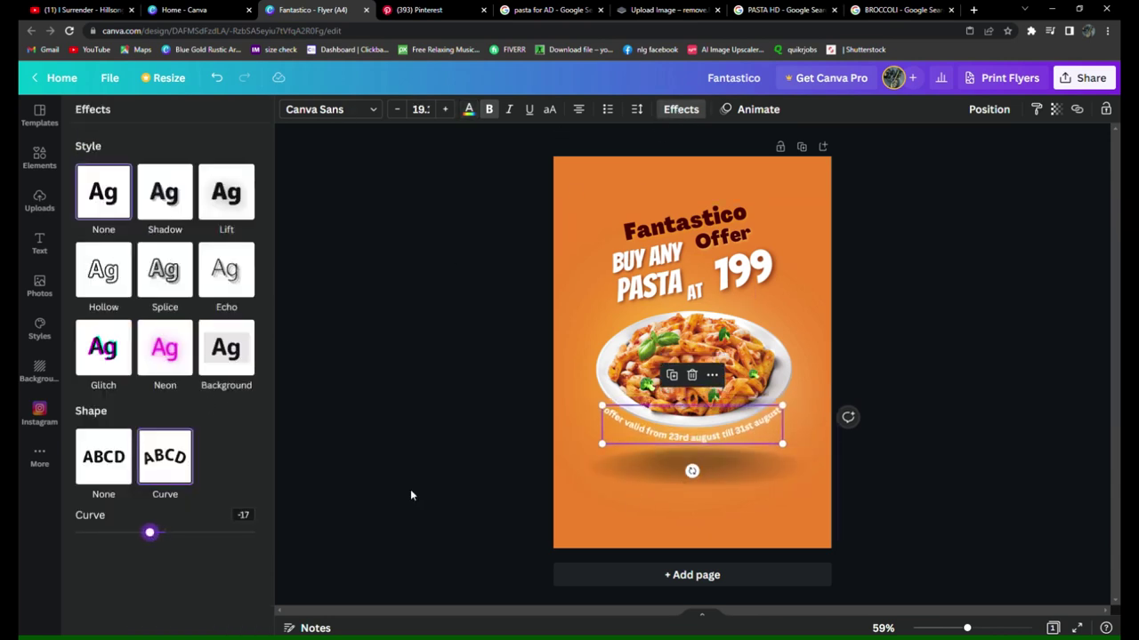
click(411, 491)
double_click(634, 430)
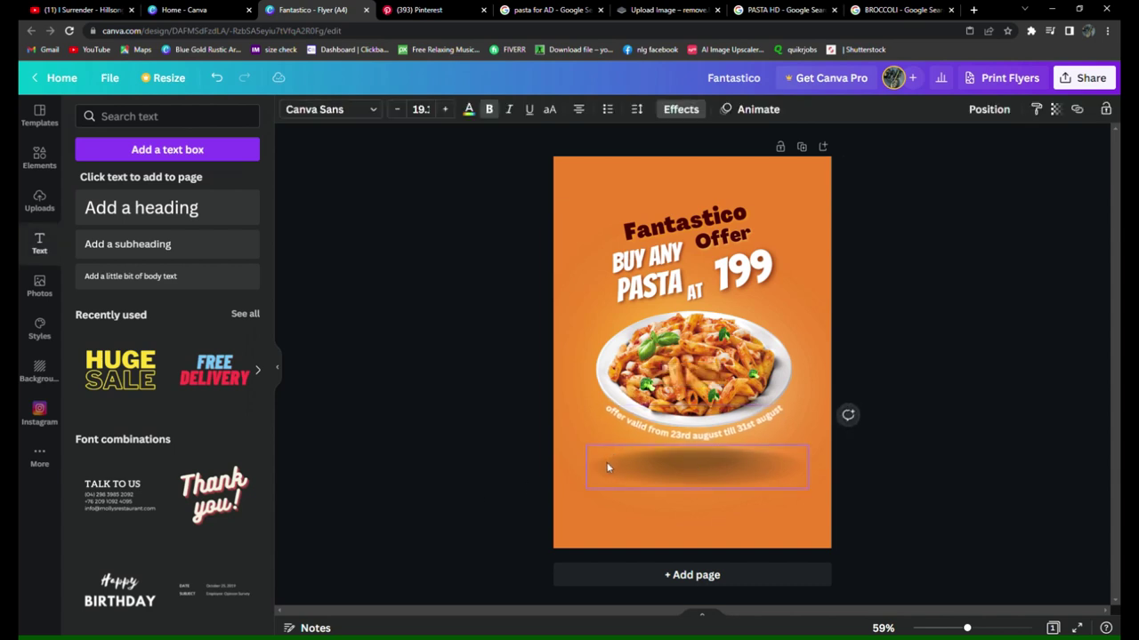
click(695, 488)
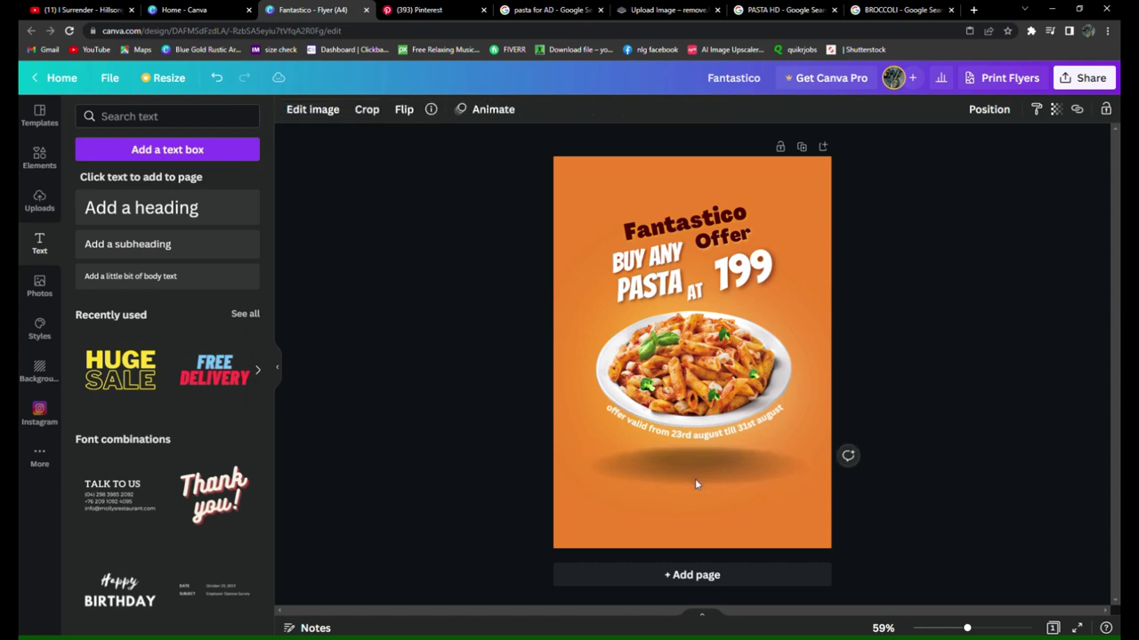
Add the uploaded broccoli image at the flyer's right edge beside the plate, and delete the extra piece over the pasta.
click(39, 200)
click(167, 233)
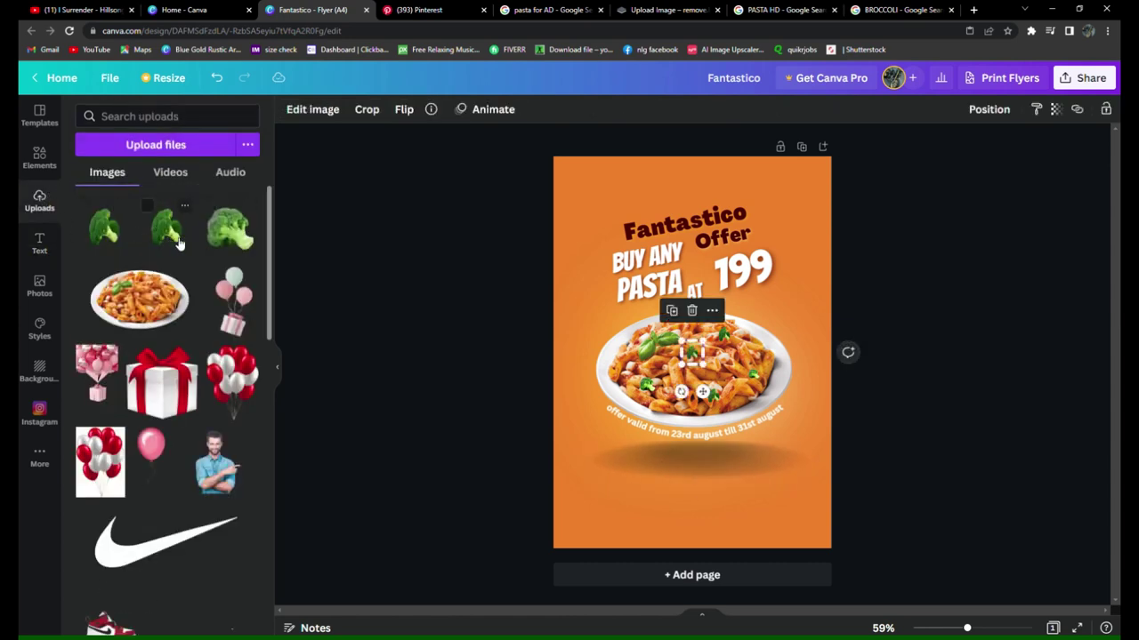
drag(689, 363, 830, 342)
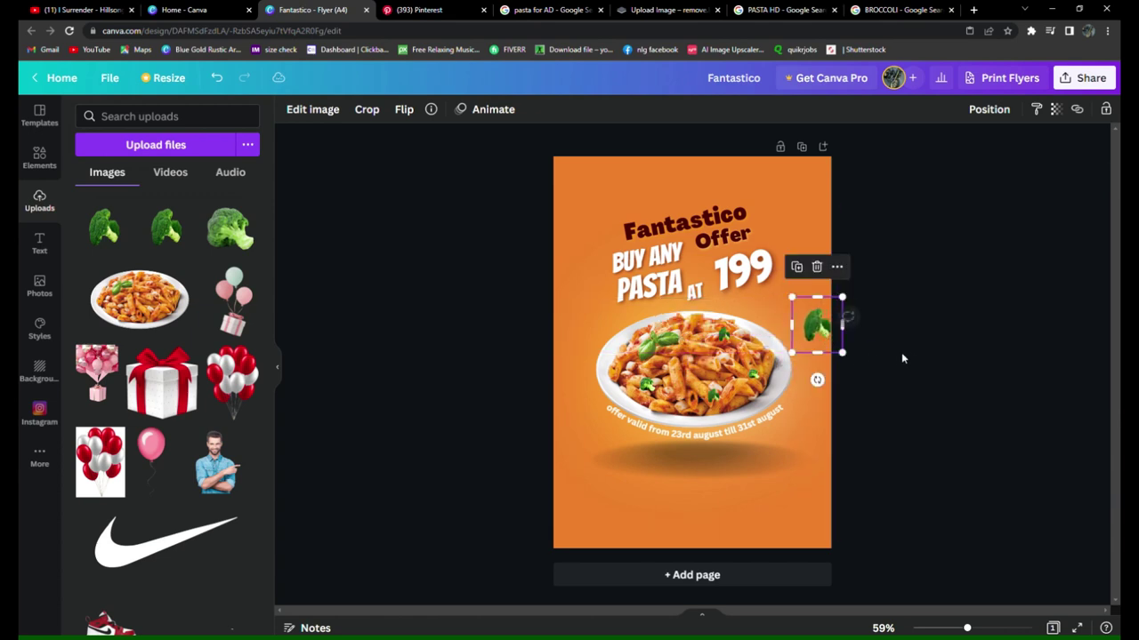
click(901, 352)
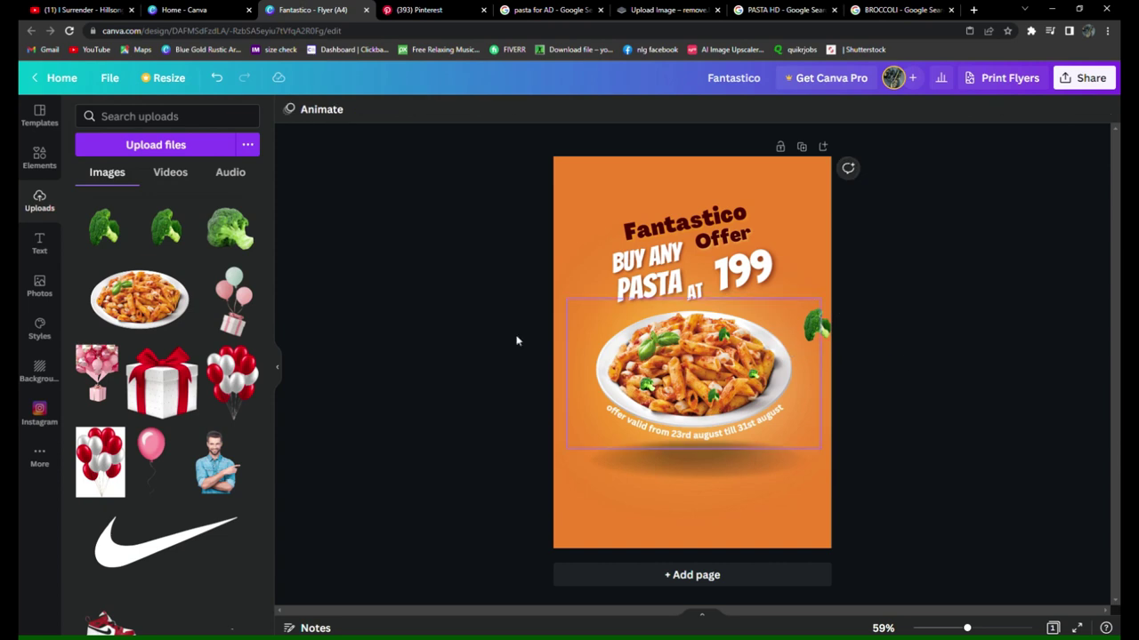
click(727, 323)
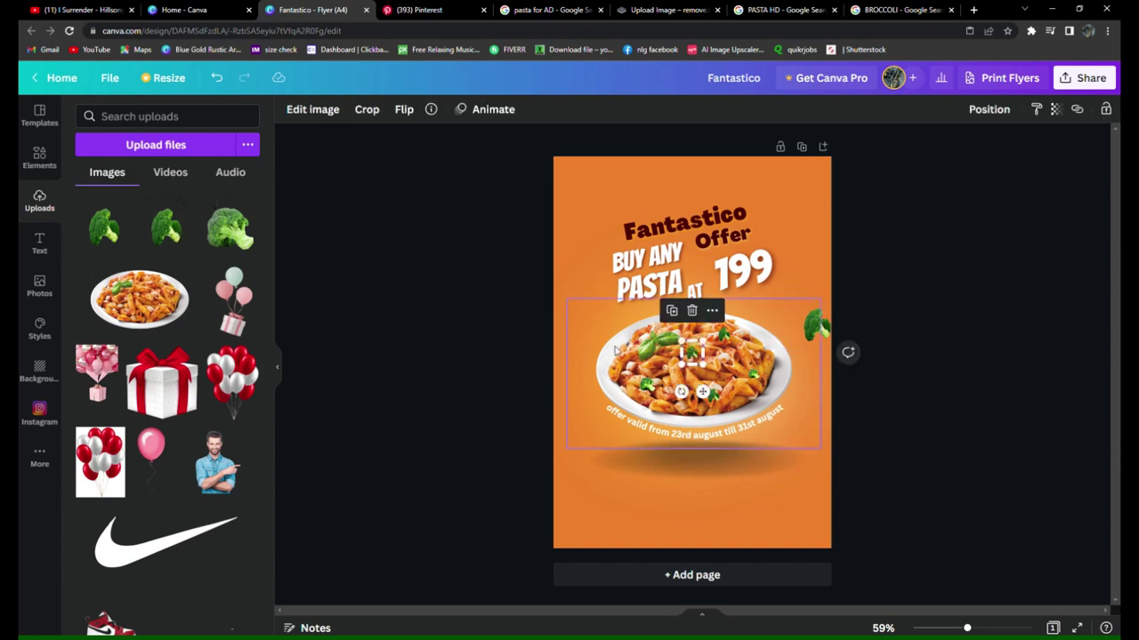
key(Delete)
Copy the broccoli, paste it, rotate the copy and place it in the flyer's upper-left corner.
right_click(821, 330)
click(870, 335)
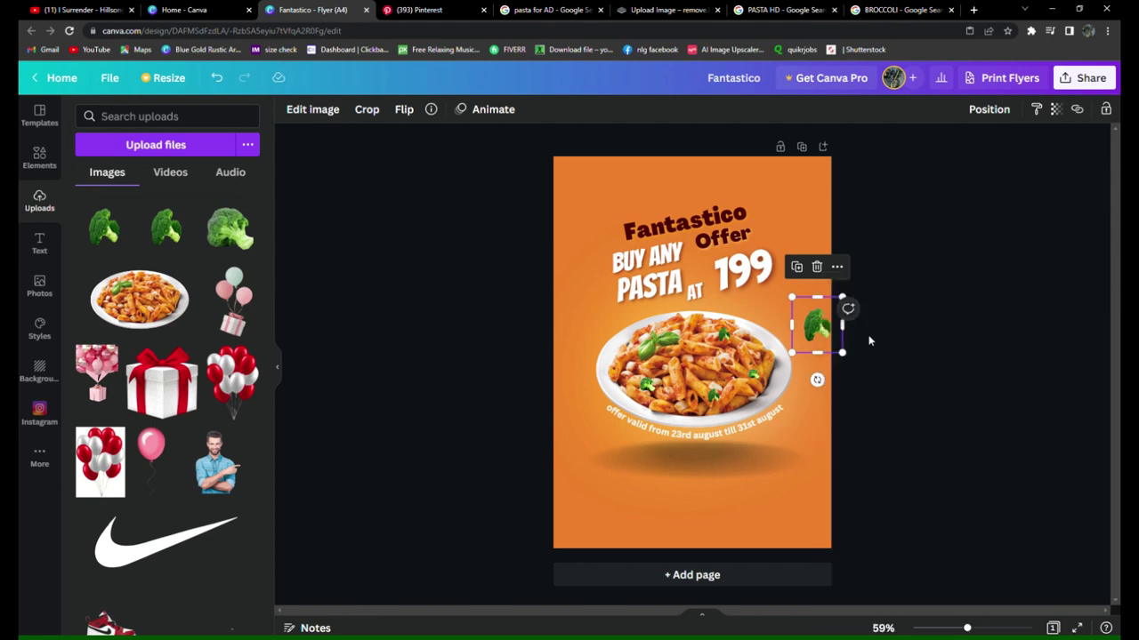
key(ctrl+v)
drag(827, 356, 673, 229)
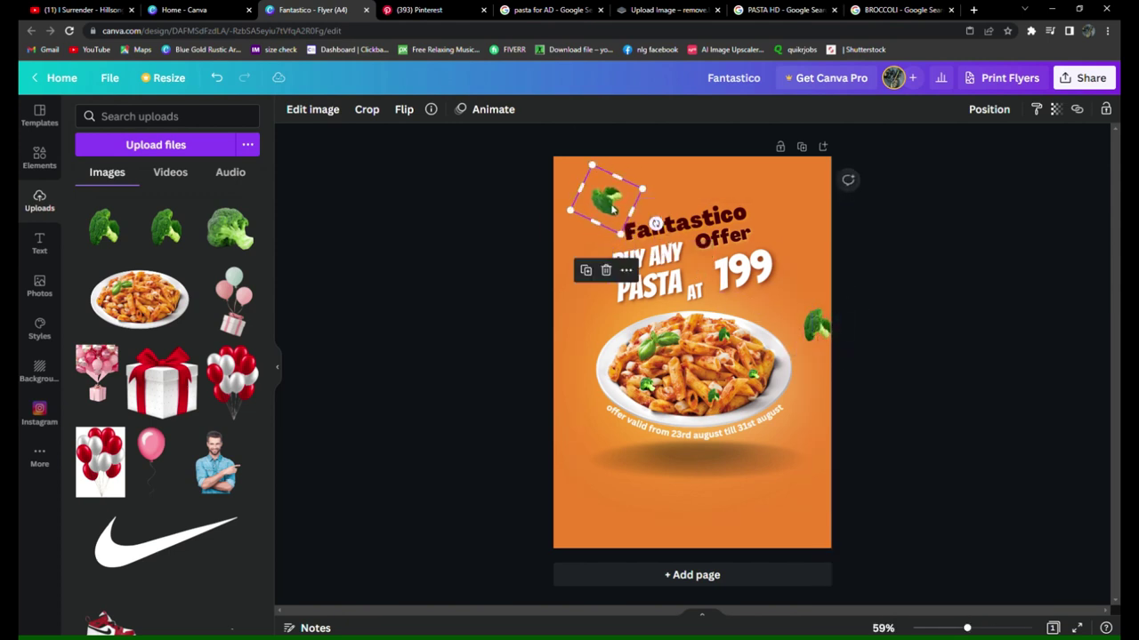
drag(610, 207, 592, 199)
click(895, 265)
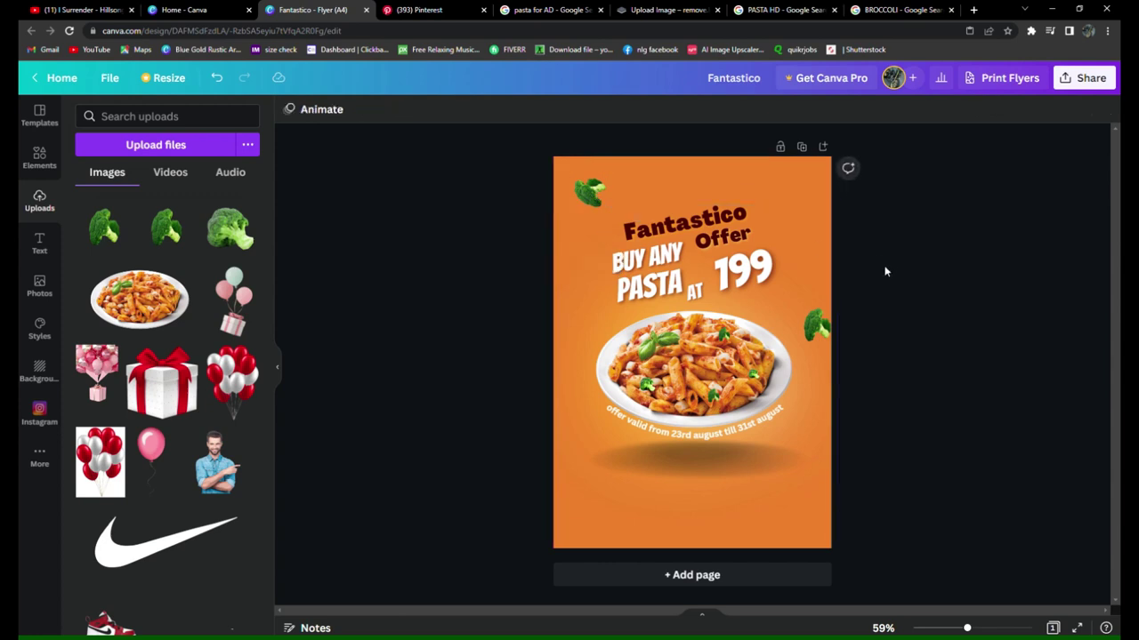
Paste another broccoli copy, place it near the flyer's lower-right corner and rotate it.
key(ctrl+v)
drag(826, 345, 790, 530)
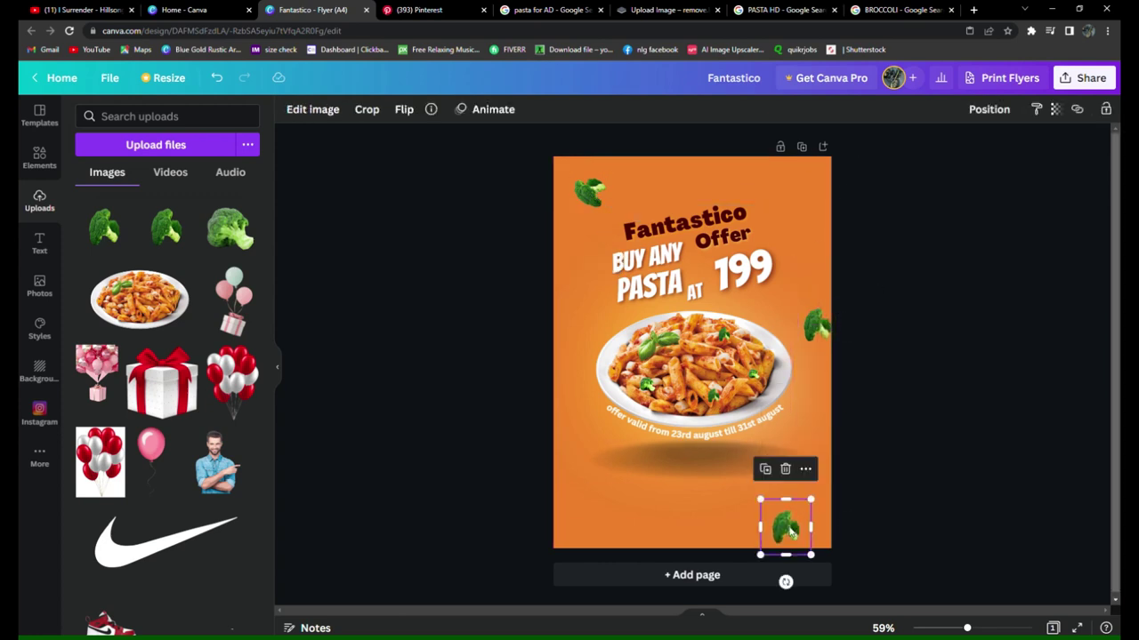
drag(786, 582, 716, 521)
click(1007, 462)
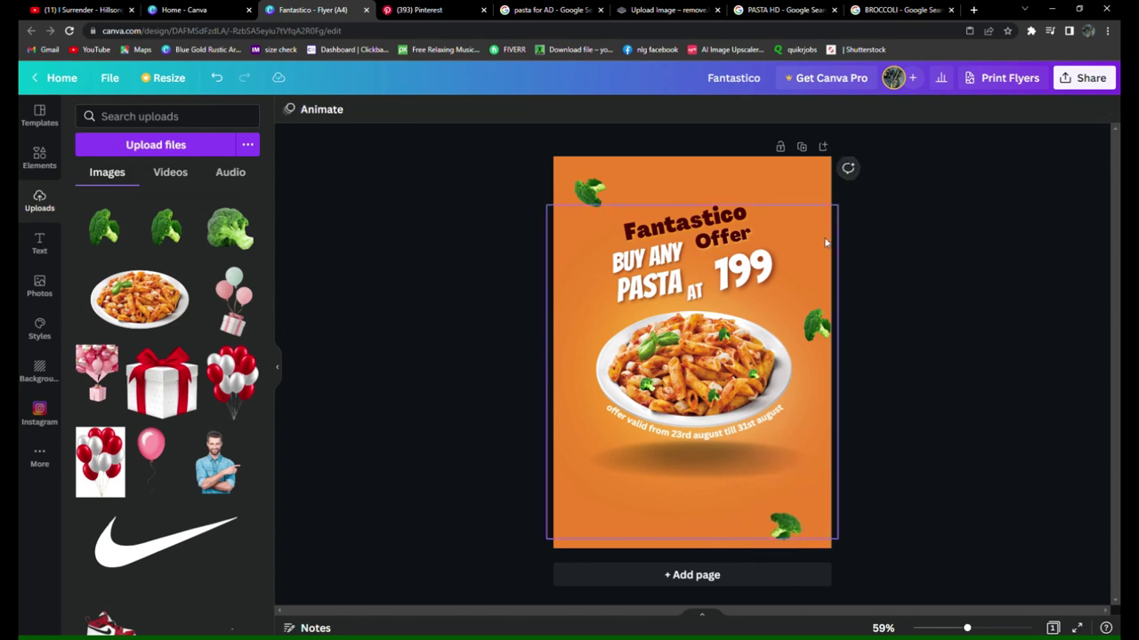
Duplicate the right-edge broccoli, place the copy partly off the flyer's bottom edge near the lower-left corner and blur it.
click(816, 327)
key(ctrl+d)
drag(825, 334, 590, 547)
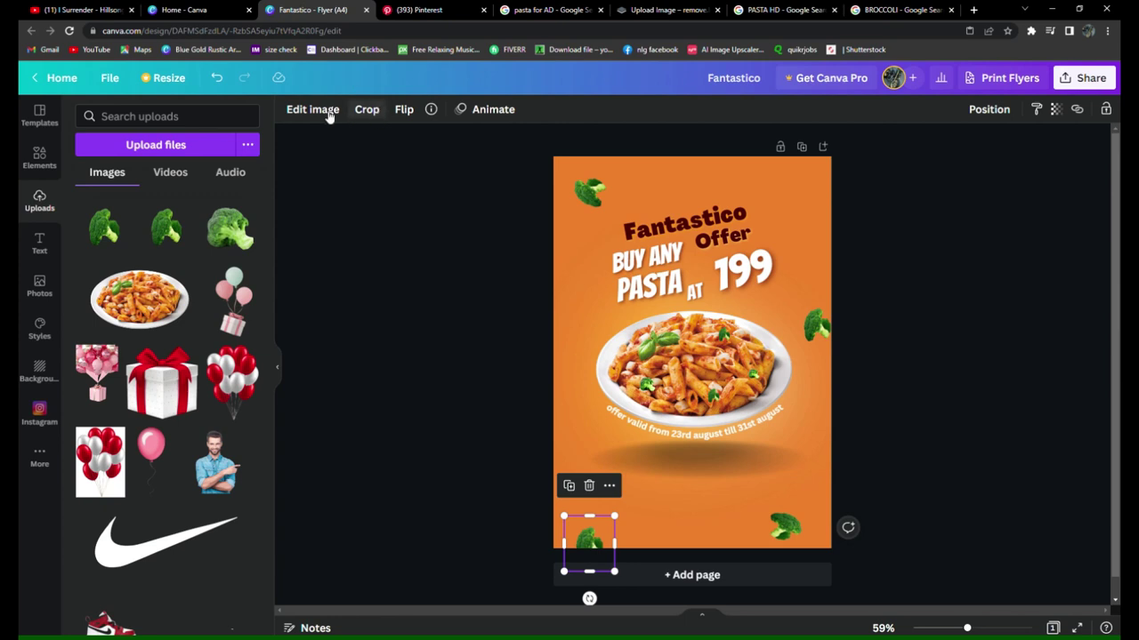
click(322, 110)
click(242, 356)
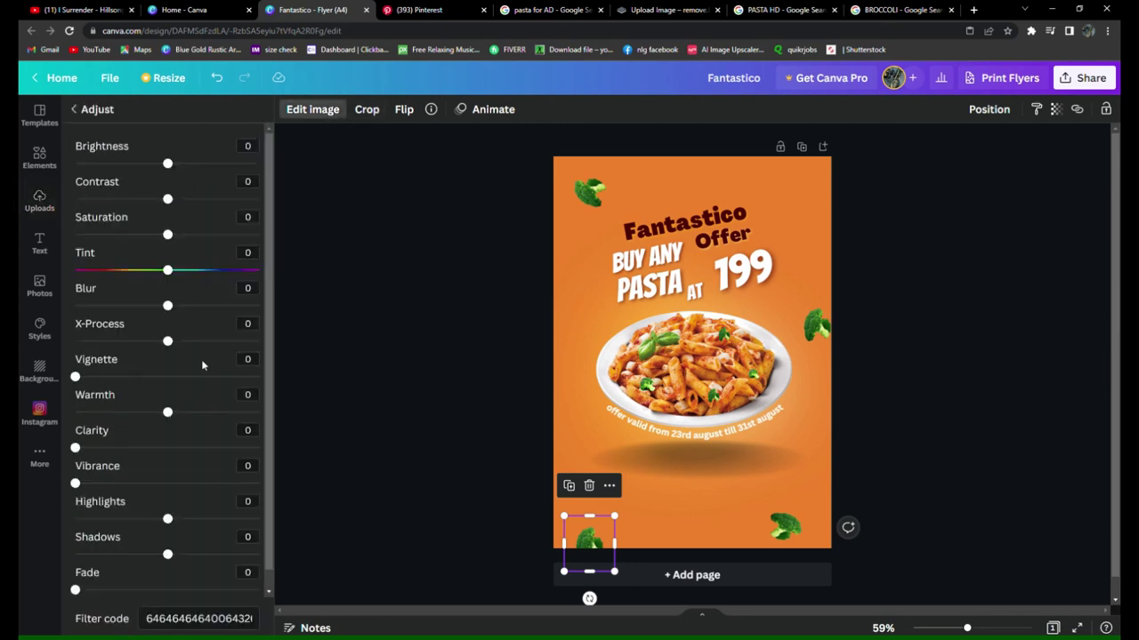
drag(168, 309, 201, 307)
click(1032, 323)
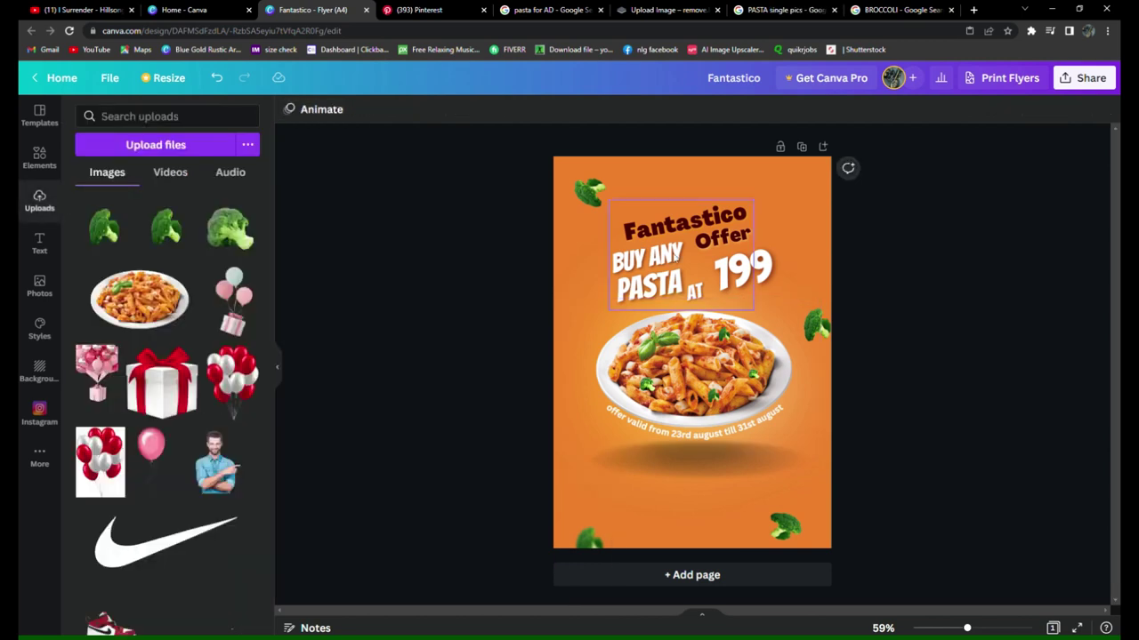
Paste the spiral pasta piece, shrink it and place it tilted above the plate's left rim.
key(ctrl+v)
drag(617, 467, 651, 413)
drag(726, 386, 609, 369)
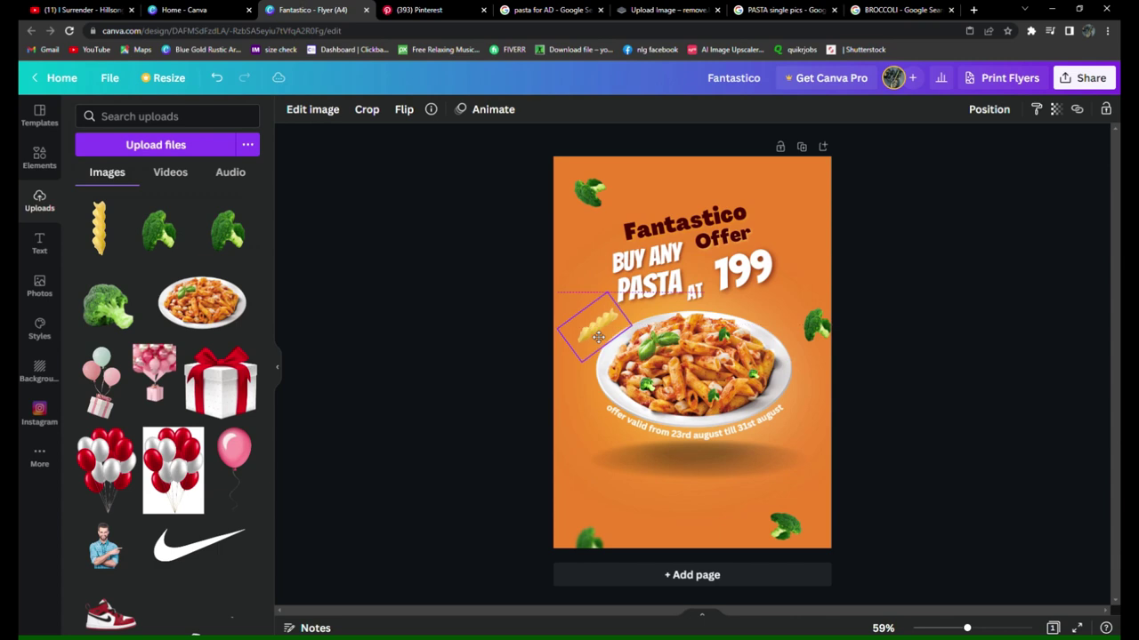
click(979, 405)
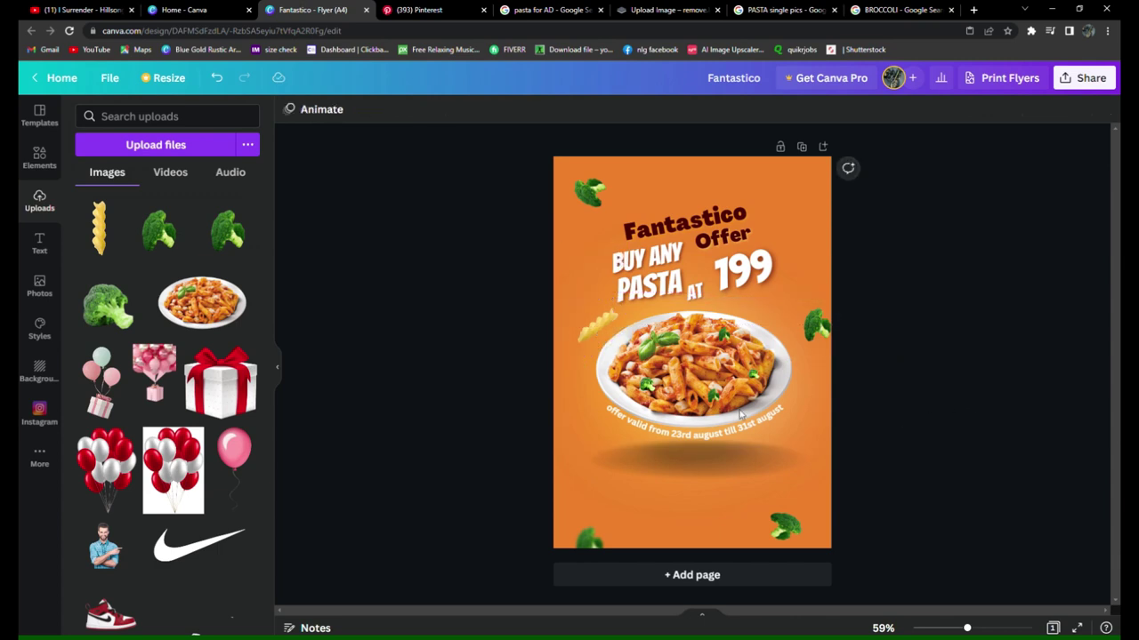
Copy the spiral pasta piece and place the copy below the plate near the flyer's bottom centre.
right_click(592, 331)
click(634, 327)
drag(608, 345, 699, 519)
key(ctrl+v)
click(915, 486)
Paste another spiral pasta piece, place it at the flyer's upper-right corner and apply a slight blur.
key(ctrl+v)
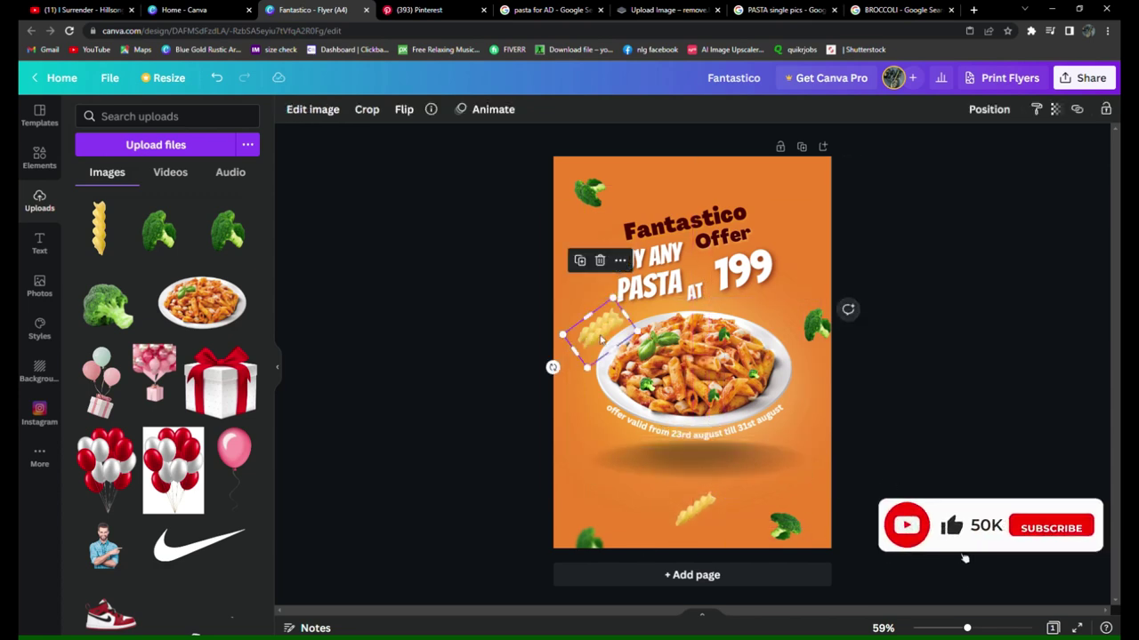
drag(601, 343, 825, 163)
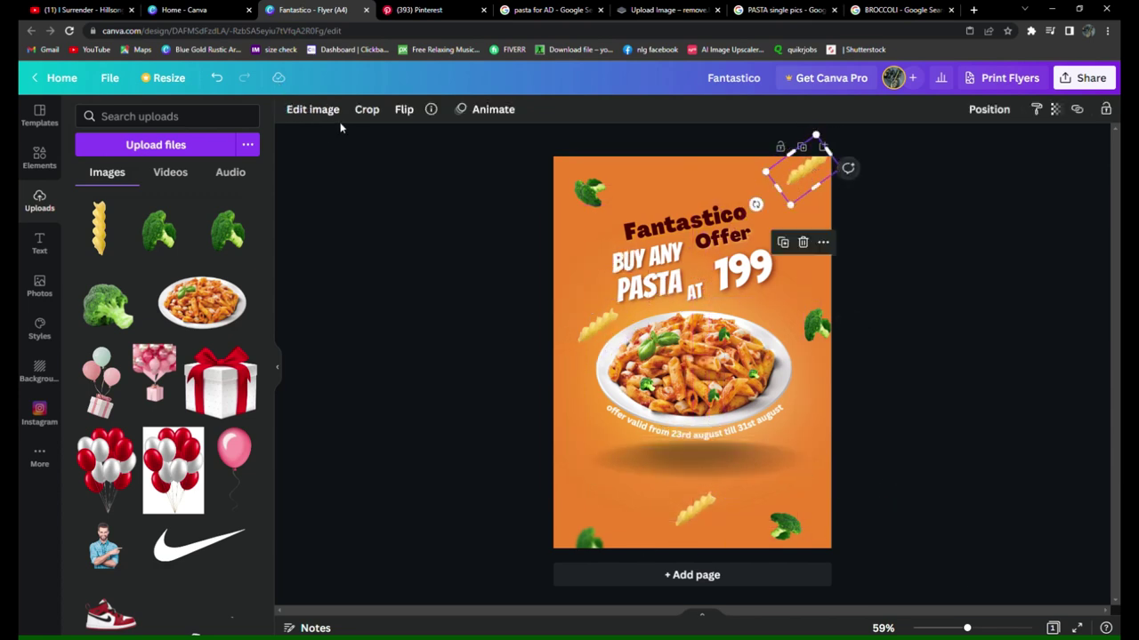
click(316, 109)
scroll(178, 267, down, 2)
scroll(242, 184, up, 2)
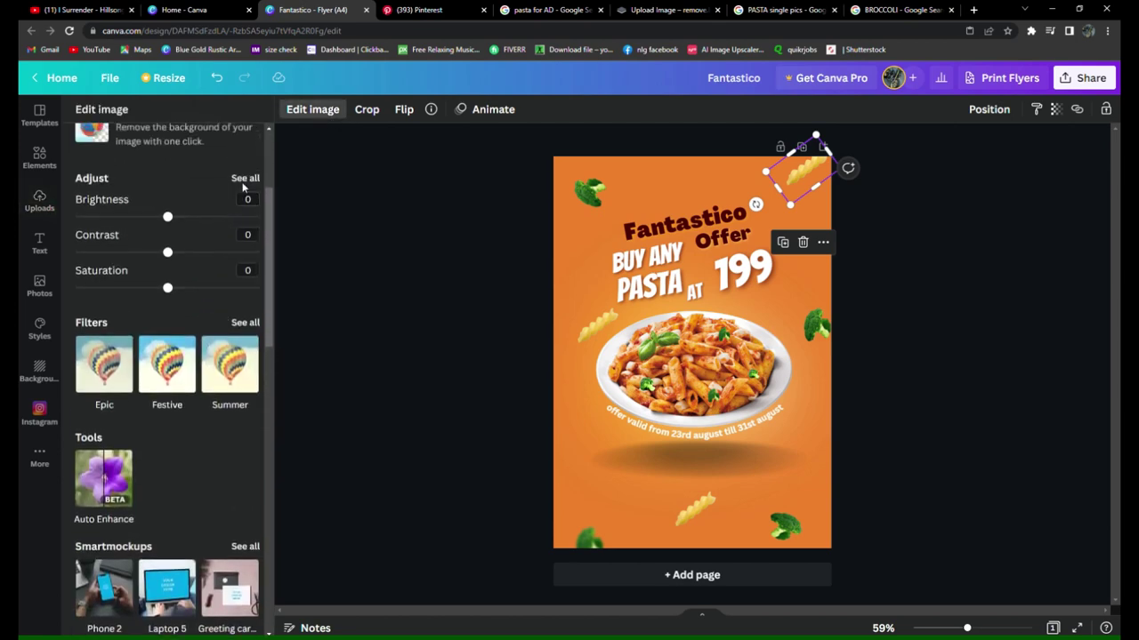
click(244, 178)
drag(168, 308, 194, 305)
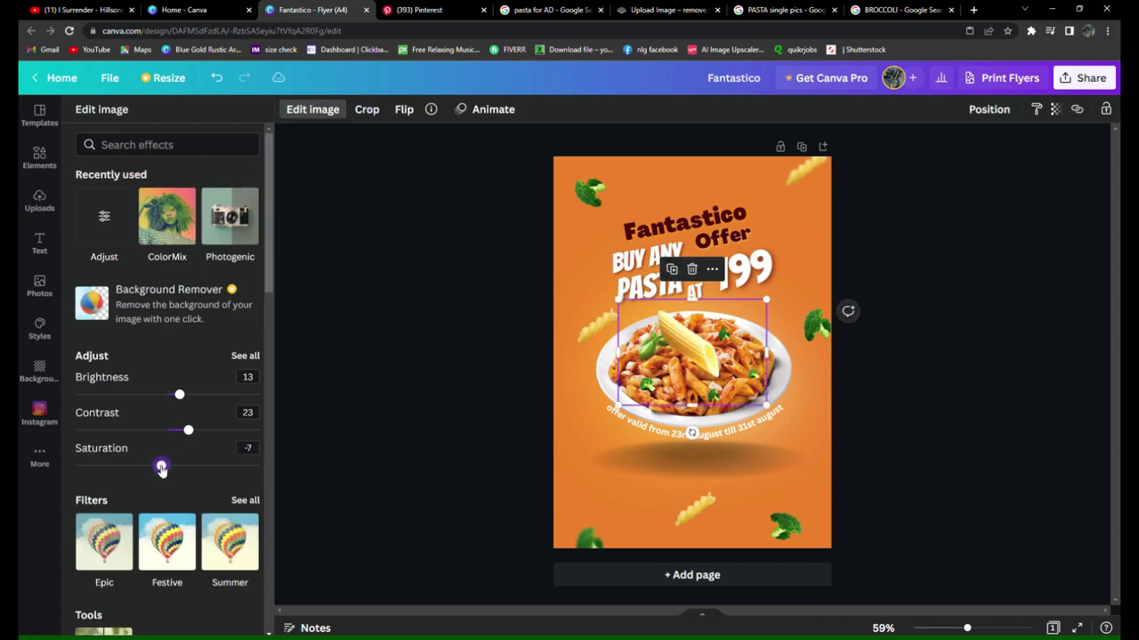
Set the penne image's saturation to 7, shrink it and place it partly off the flyer's right edge below the broccoli.
drag(172, 472, 179, 472)
drag(621, 407, 696, 380)
drag(730, 345, 841, 447)
Copy the penne piece and place the copy partly off the flyer's left edge below the plate.
right_click(827, 418)
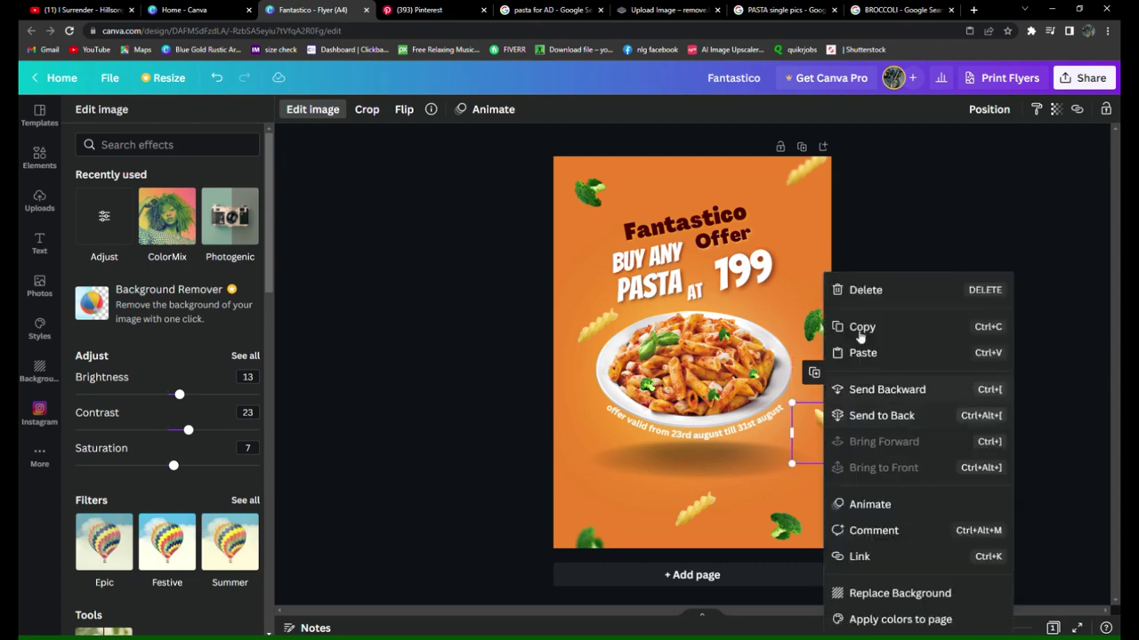
click(862, 329)
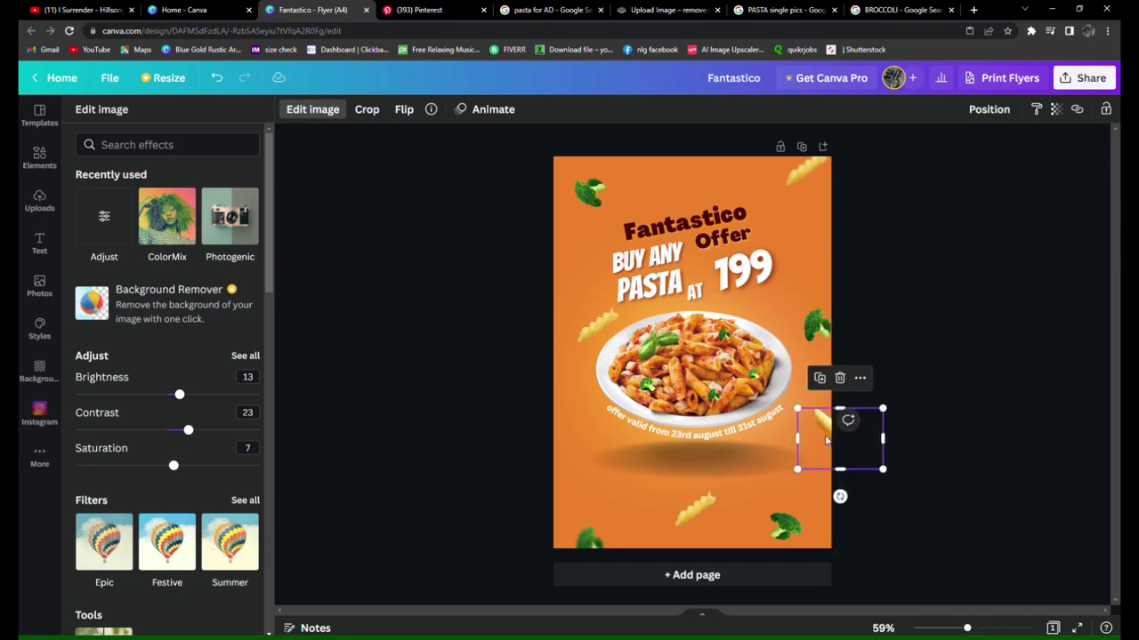
key(ctrl+v)
drag(826, 440, 541, 450)
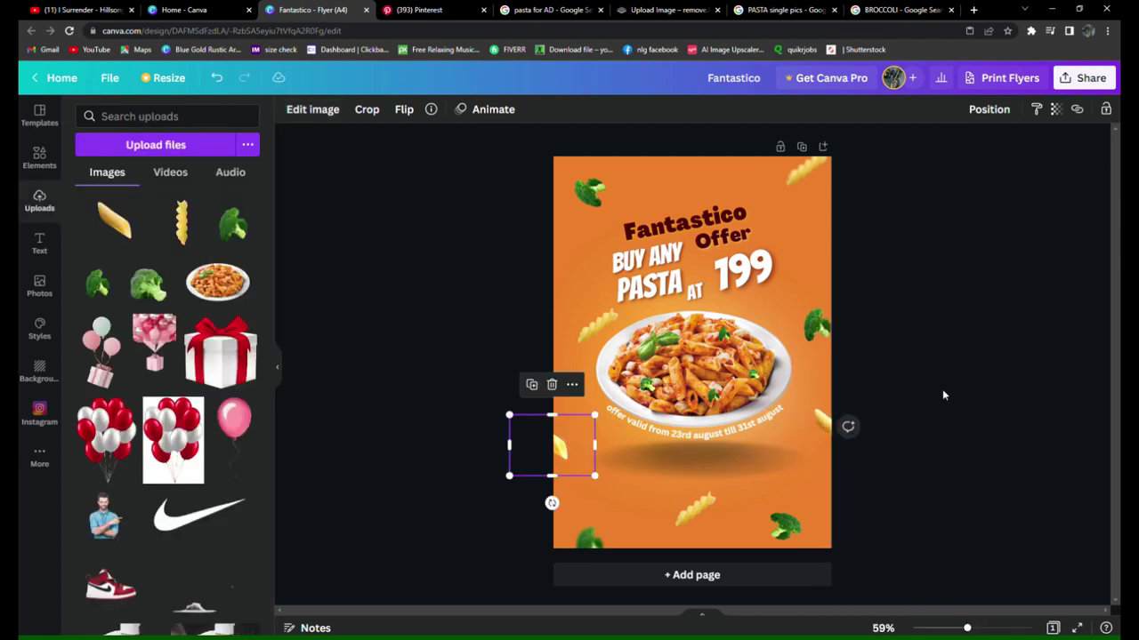
Place another penne copy partly off the flyer's top edge, beside the upper-left broccoli.
click(942, 388)
click(862, 422)
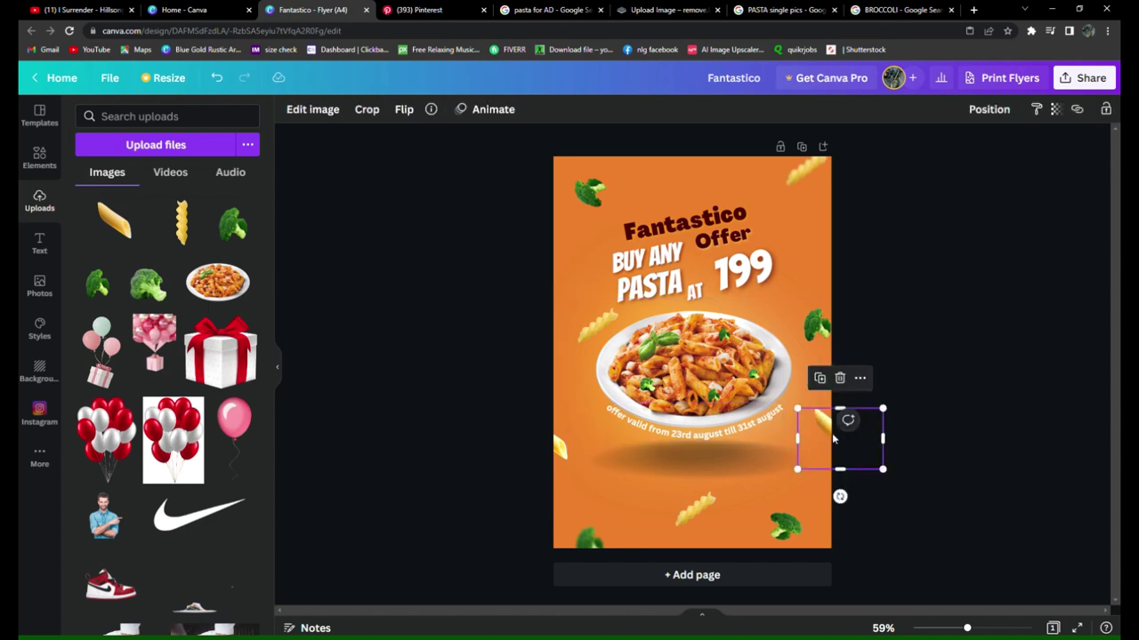
drag(833, 438, 640, 153)
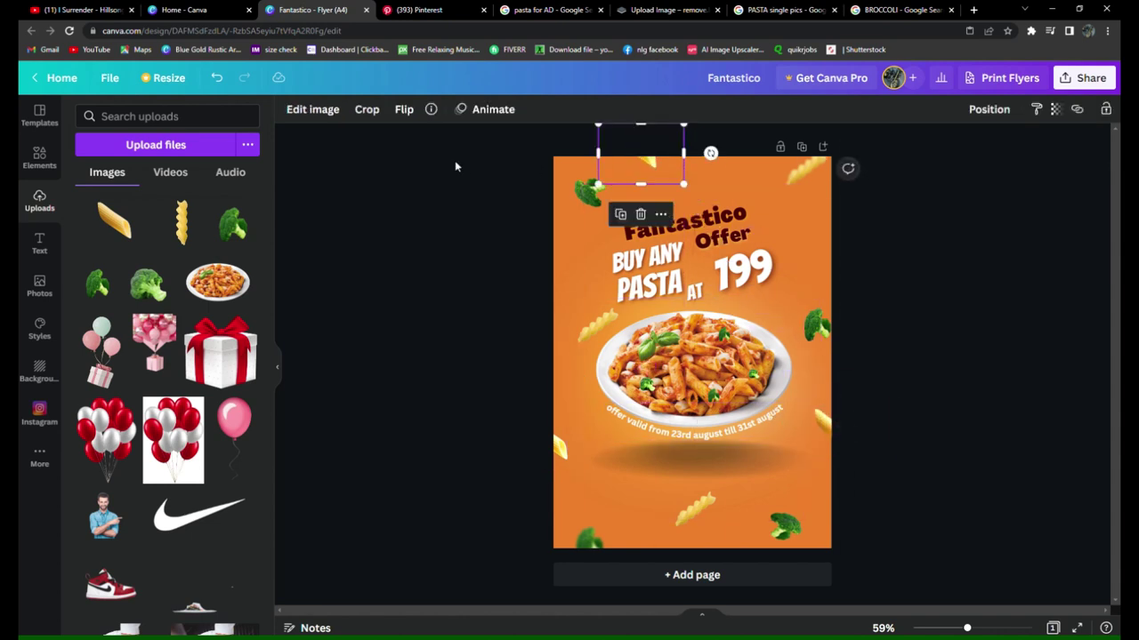
Flip the penne piece at the flyer's left edge vertically.
click(559, 451)
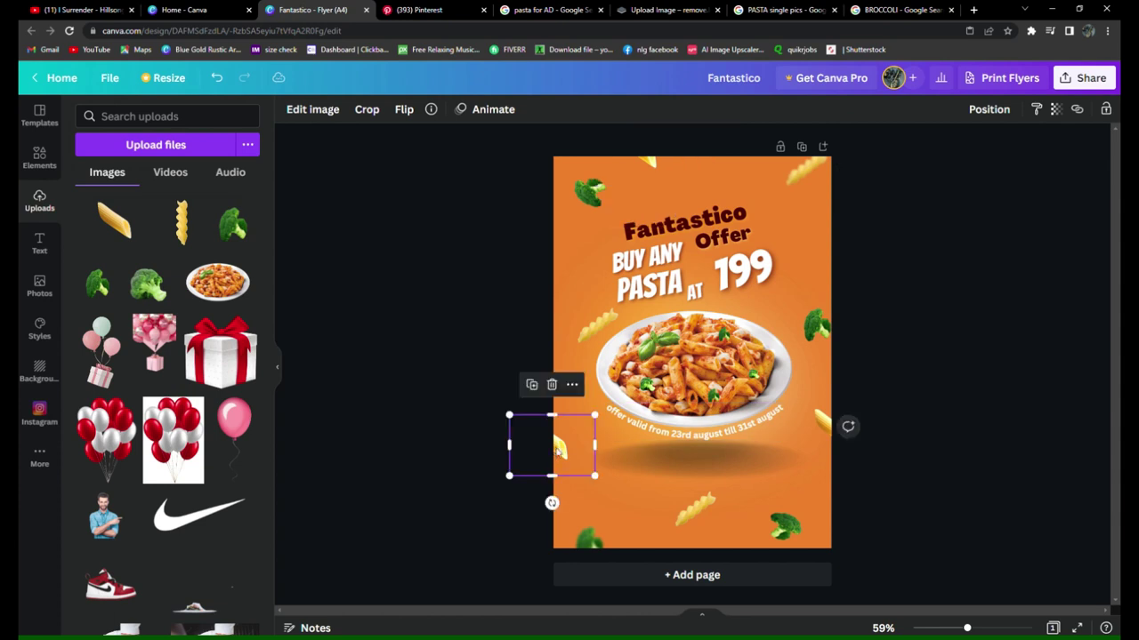
click(403, 110)
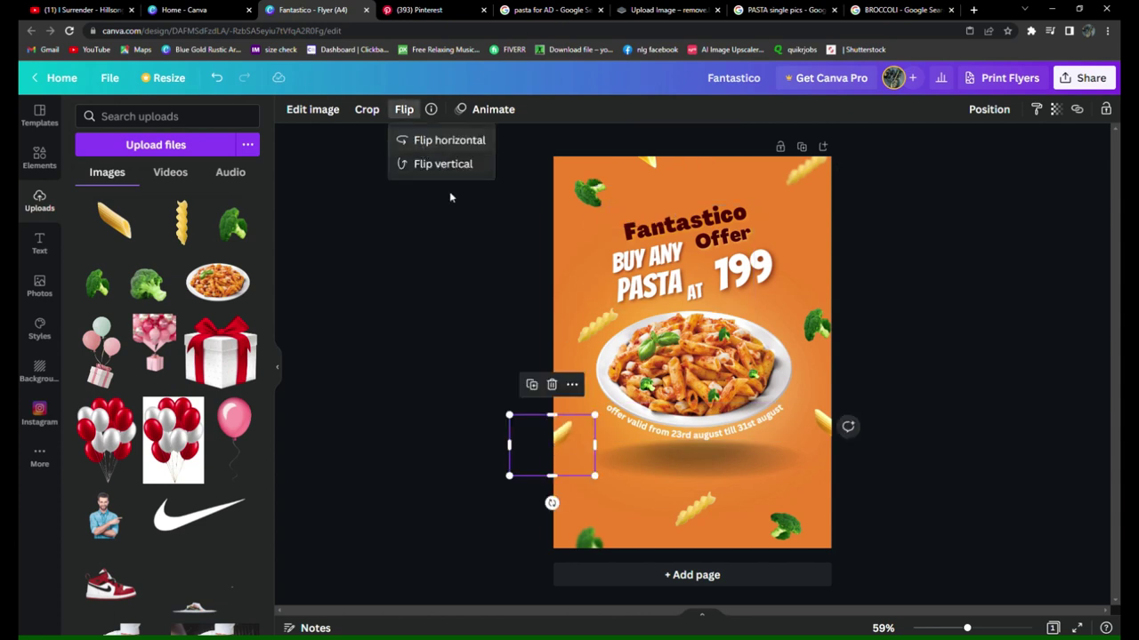
click(440, 344)
click(450, 326)
Paste the onion ring partly off the flyer's top edge and place a copy of it across the lower left edge.
key(ctrl+v)
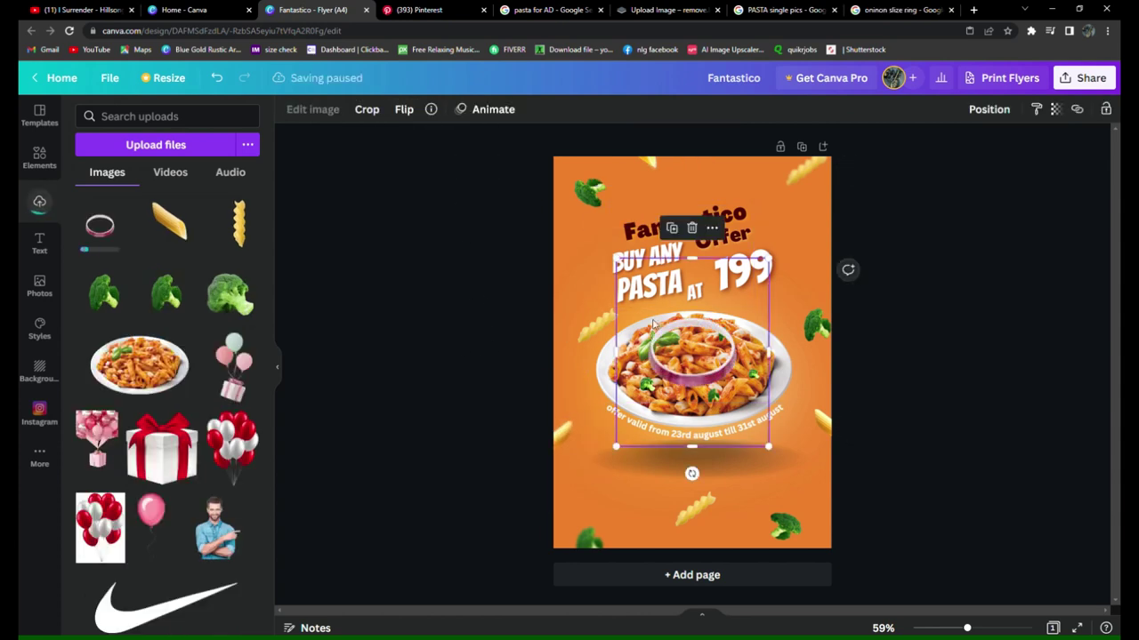
drag(659, 376, 717, 173)
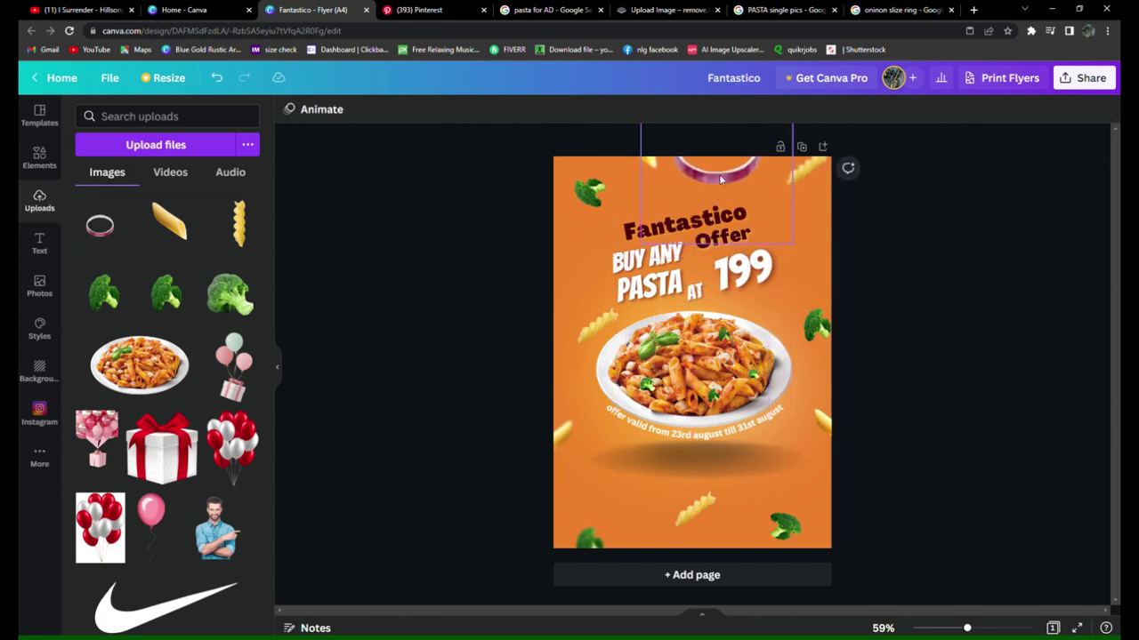
right_click(719, 173)
click(784, 238)
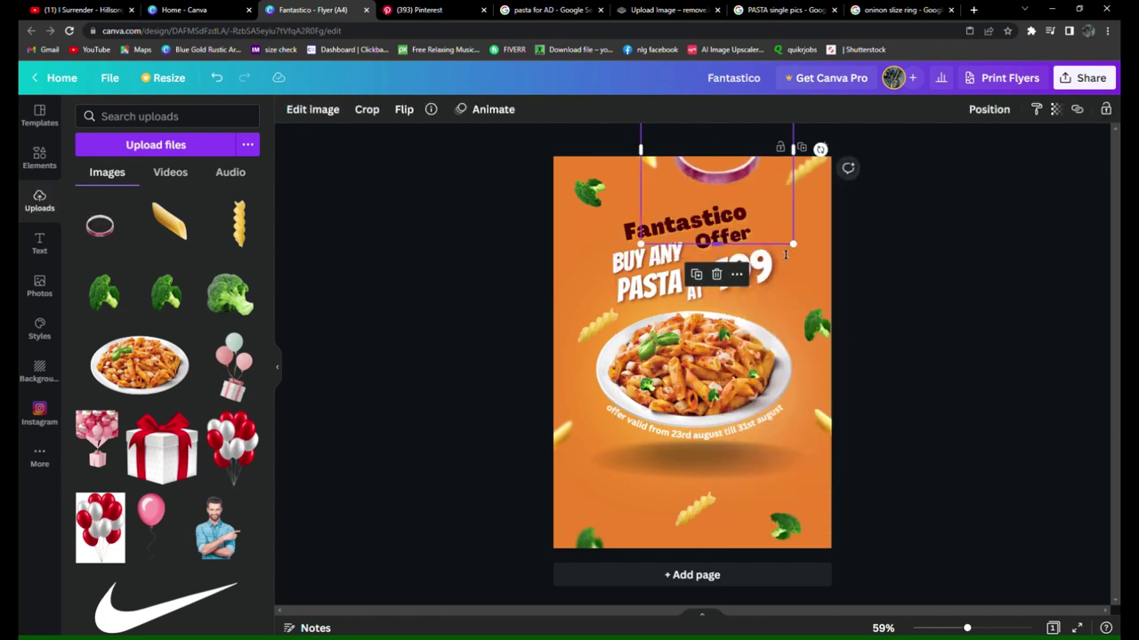
key(ctrl+v)
drag(712, 207, 520, 551)
click(1024, 437)
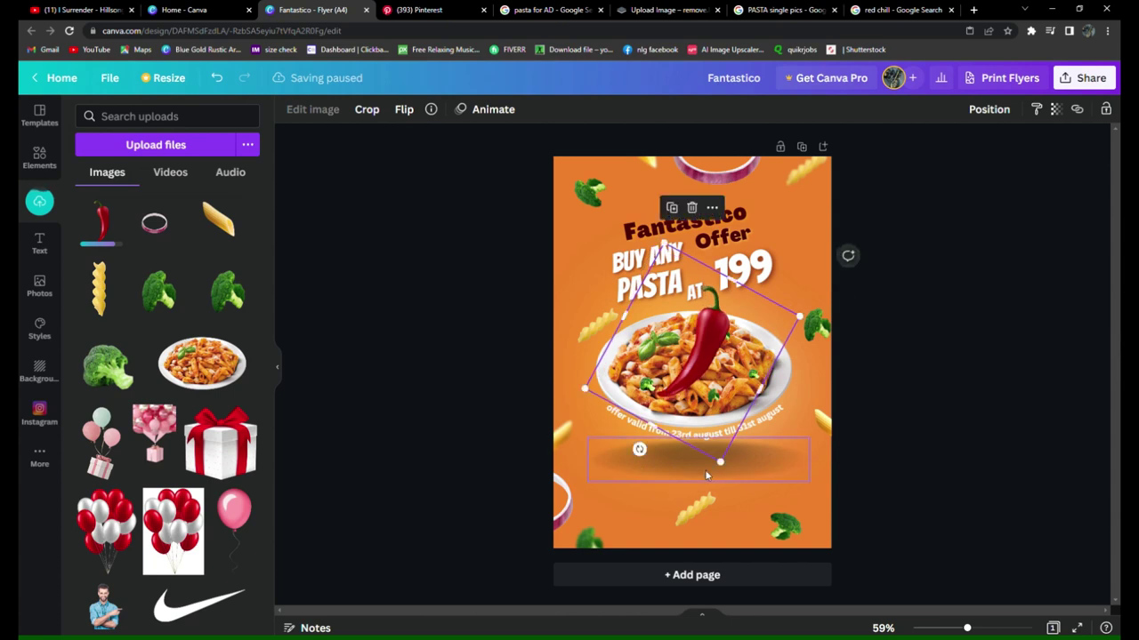
Place the chilli partly off the flyer's lower right edge and a copy across the left edge beside the offer text.
drag(738, 373, 839, 510)
Paste the copied cheese cutout, shrink it and place it partly off the flyer's right edge, beside the 199 price.
right_click(556, 303)
click(615, 333)
key(ctrl+v)
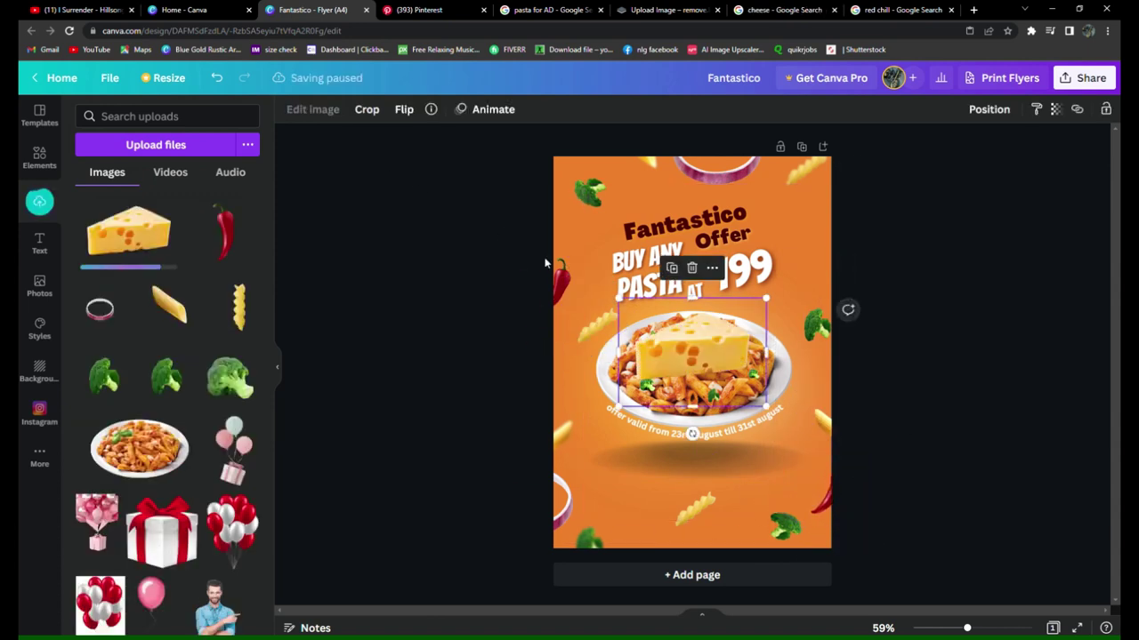
drag(627, 298, 704, 365)
drag(735, 402, 816, 249)
click(1008, 316)
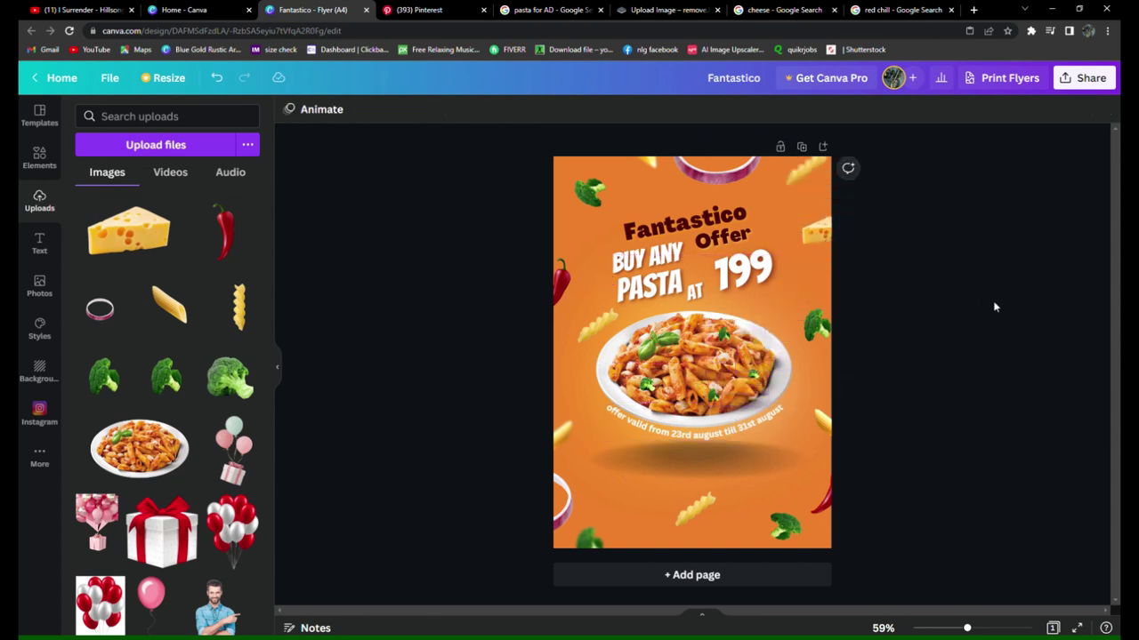
Add a heading below the plate's shadow and replace its text with TAKEOUT.
click(39, 242)
click(142, 207)
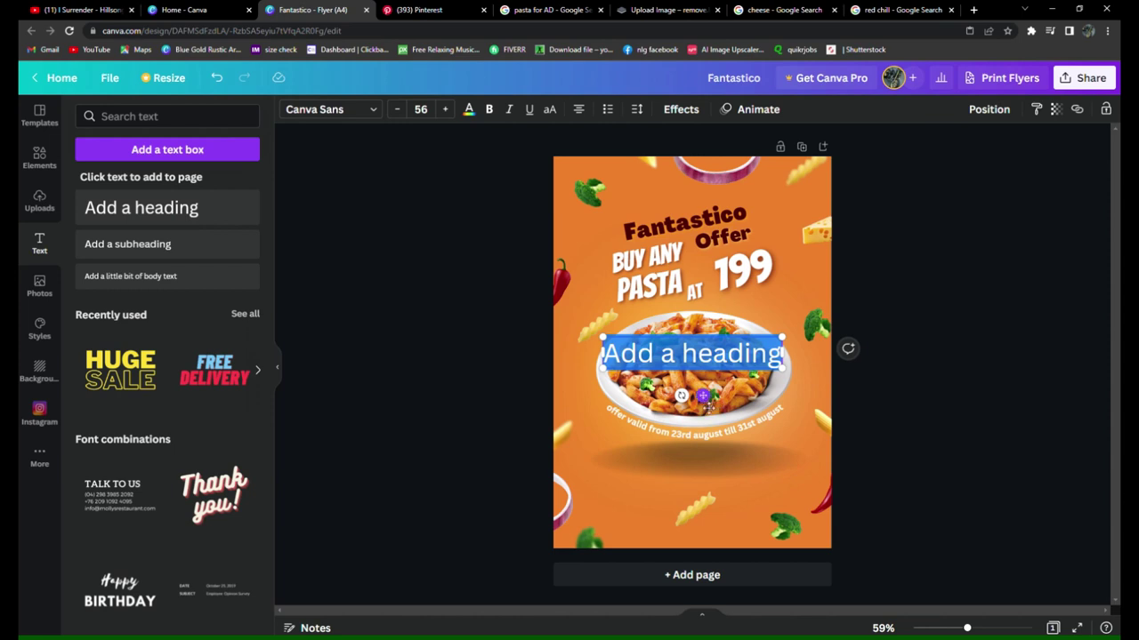
drag(703, 396, 708, 525)
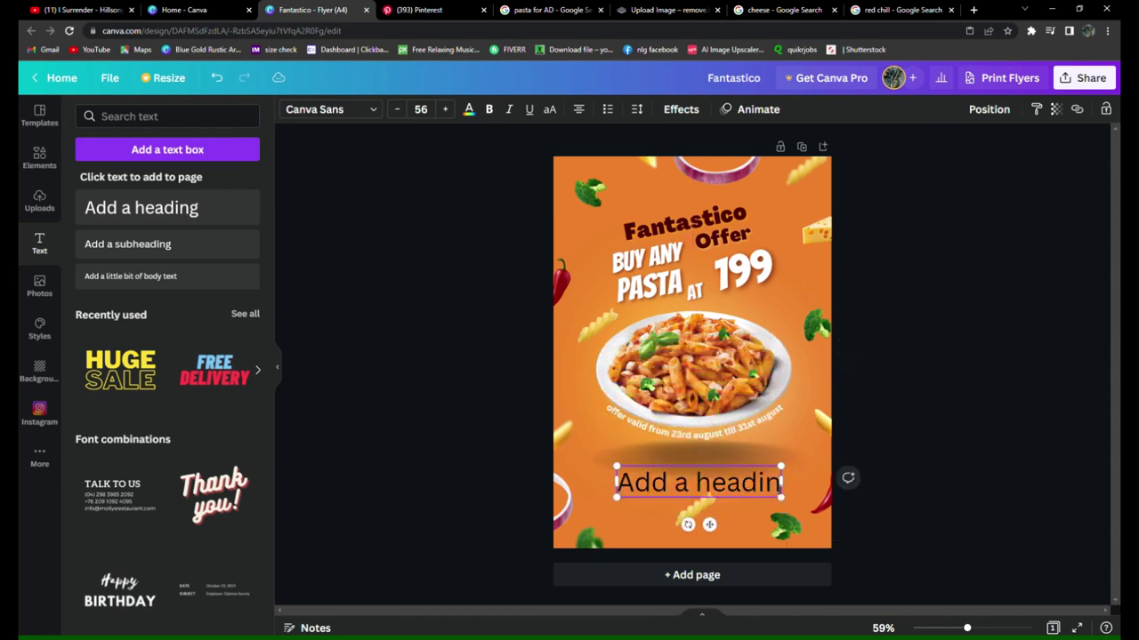
key(BackSpace)
key(BackSpace)
key(BackSpace)
key(BackSpace)
key(BackSpace)
key(BackSpace)
key(BackSpace)
key(BackSpace)
key(BackSpace)
key(BackSpace)
key(BackSpace)
key(BackSpace)
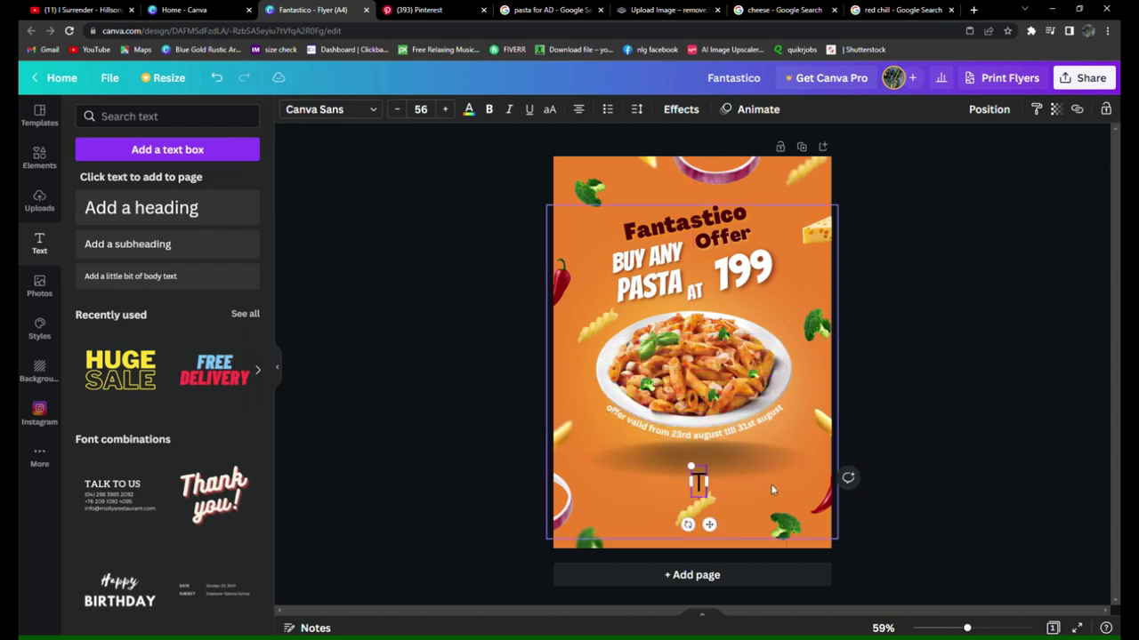
text(TAKEPO)
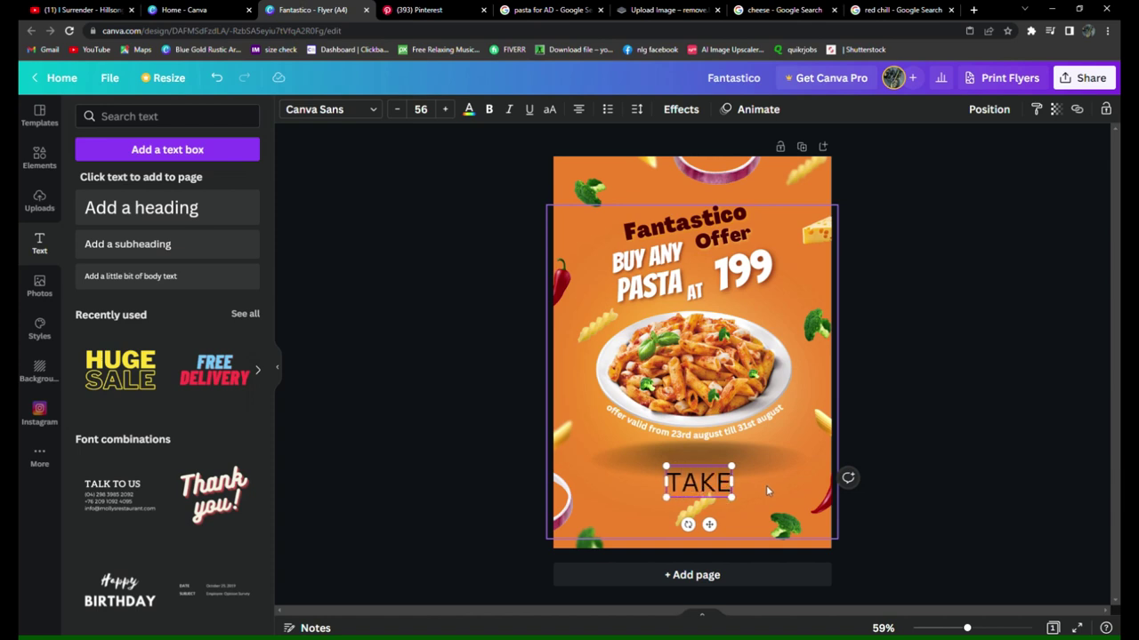
key(BackSpace)
key(BackSpace)
text(OUT)
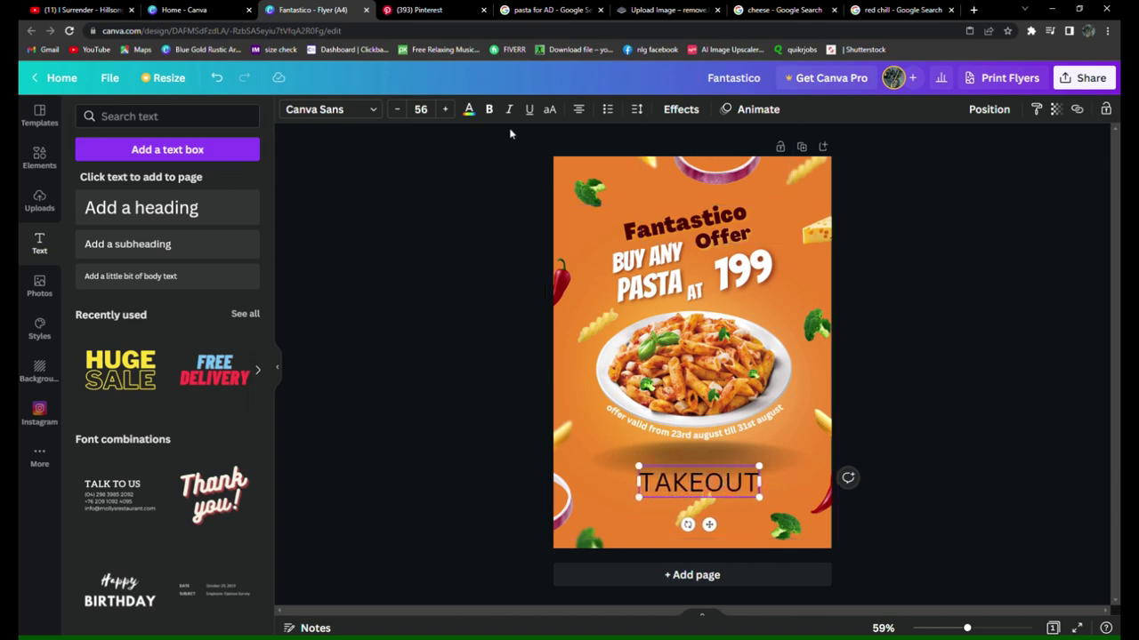
Make the TAKEOUT heading bold in the Baron font and apply a Curve shape of 20.
click(489, 109)
click(330, 108)
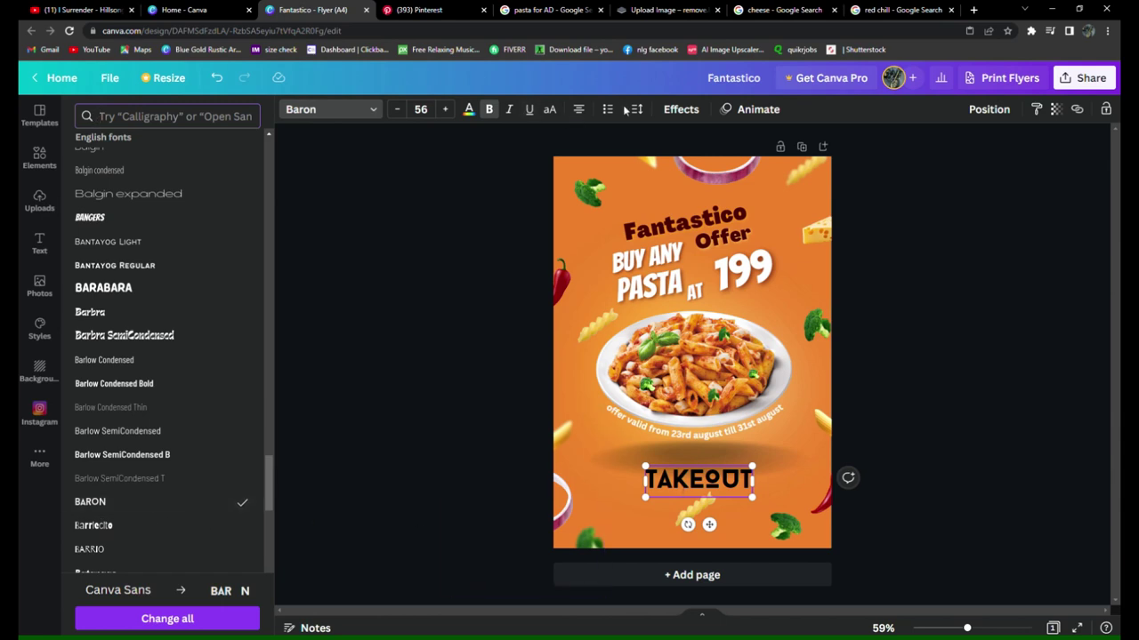
click(681, 109)
click(169, 485)
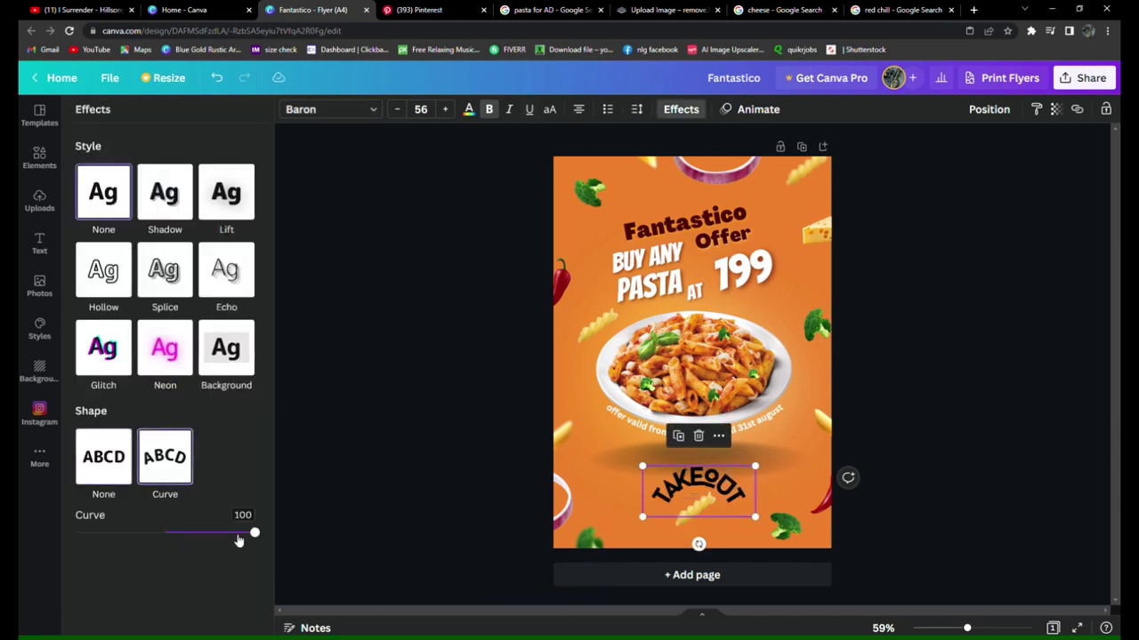
drag(238, 540, 188, 550)
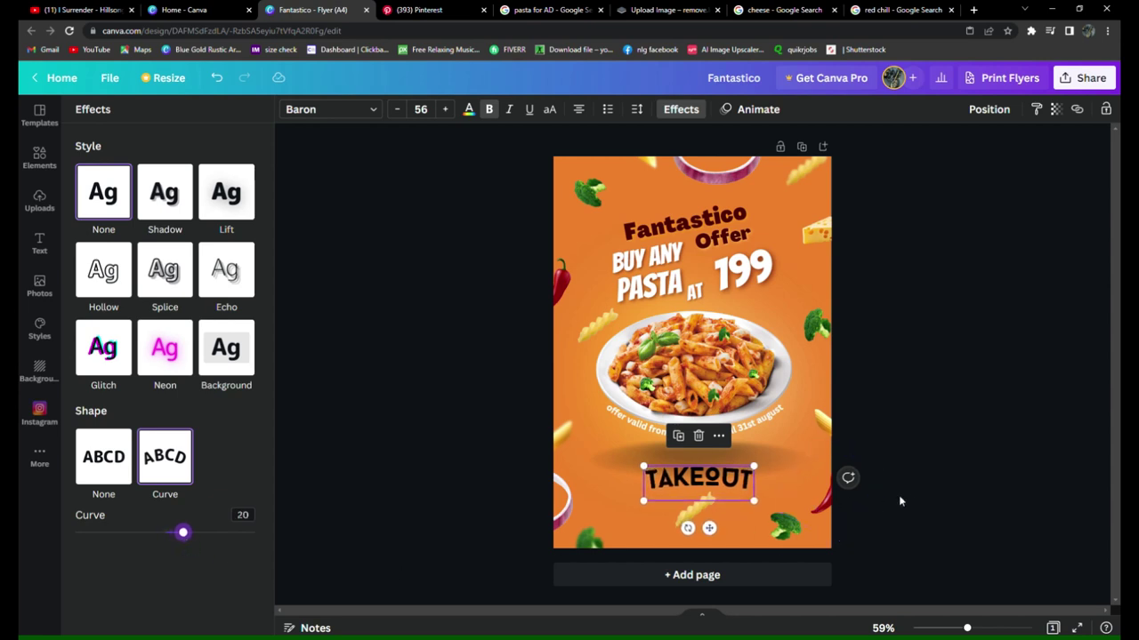
click(887, 466)
Nudge the penne piece at the flyer's left edge and the lower-left broccoli slightly further into the page.
click(555, 441)
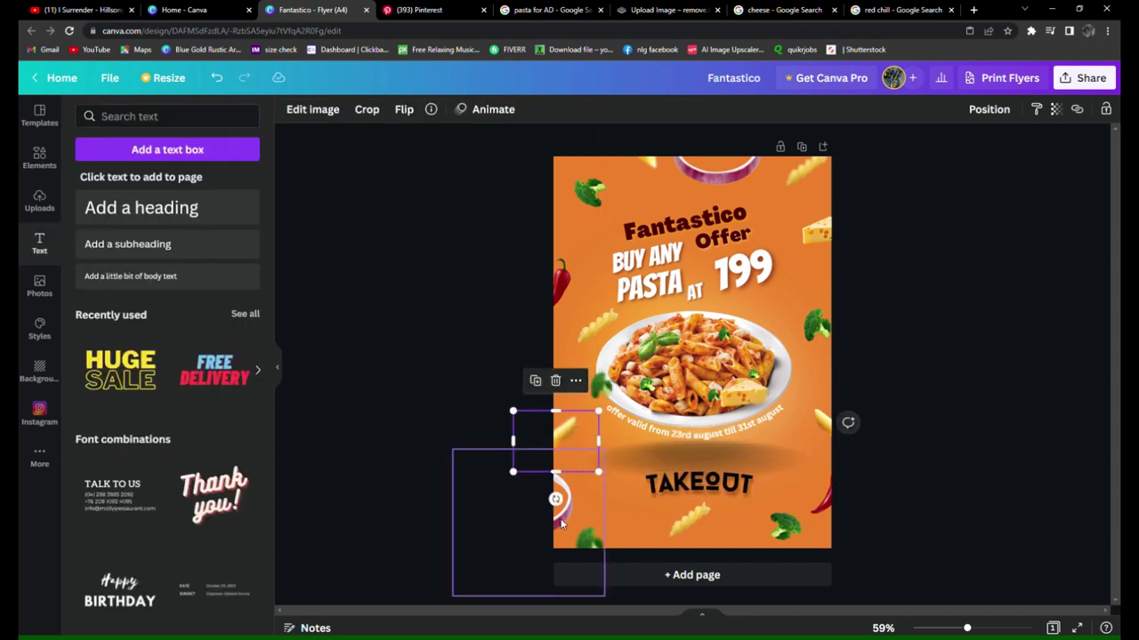
click(929, 518)
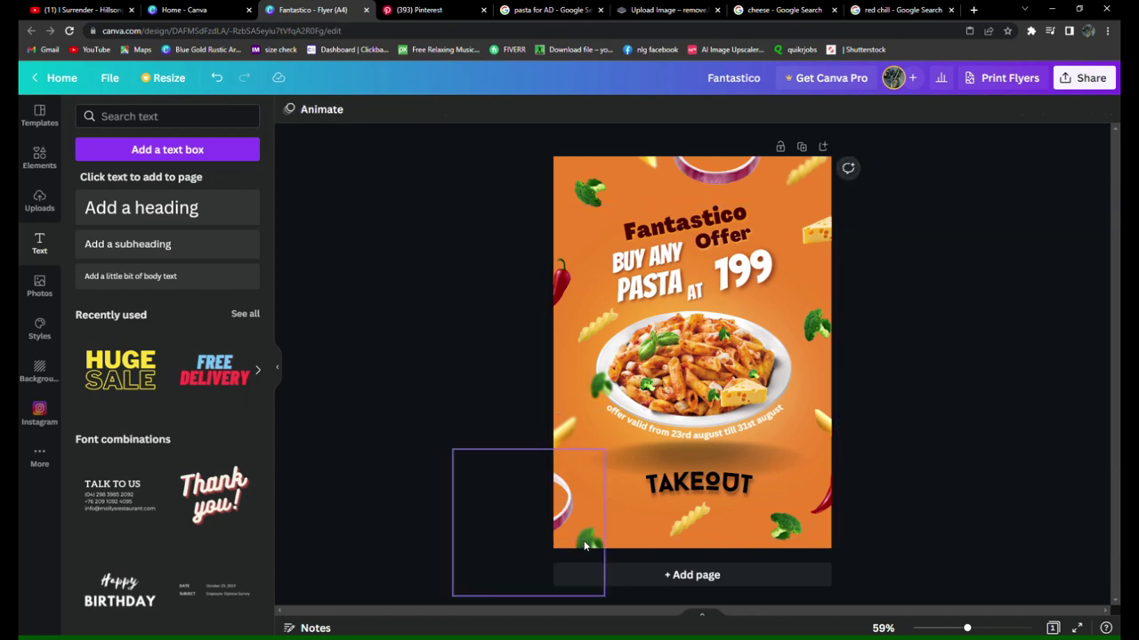
drag(612, 546, 624, 544)
click(977, 446)
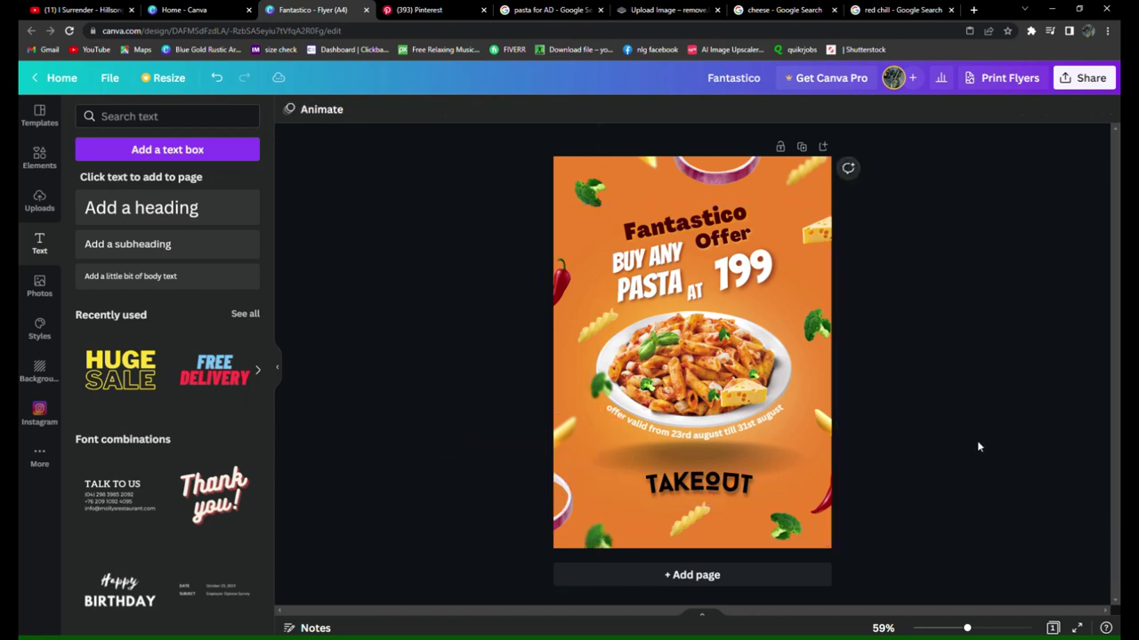
Swap the onion ring and penne piece on the left edge, putting the ring just below the plate and the penne beneath it.
drag(451, 596, 571, 432)
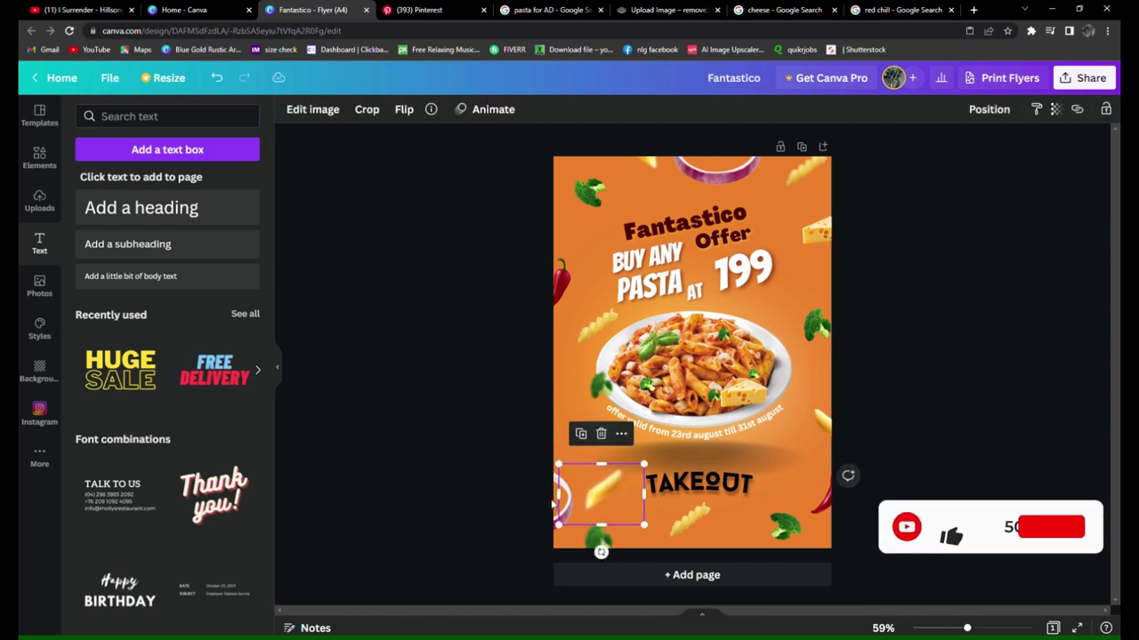
click(561, 532)
drag(561, 532, 578, 498)
drag(564, 431, 568, 414)
click(952, 409)
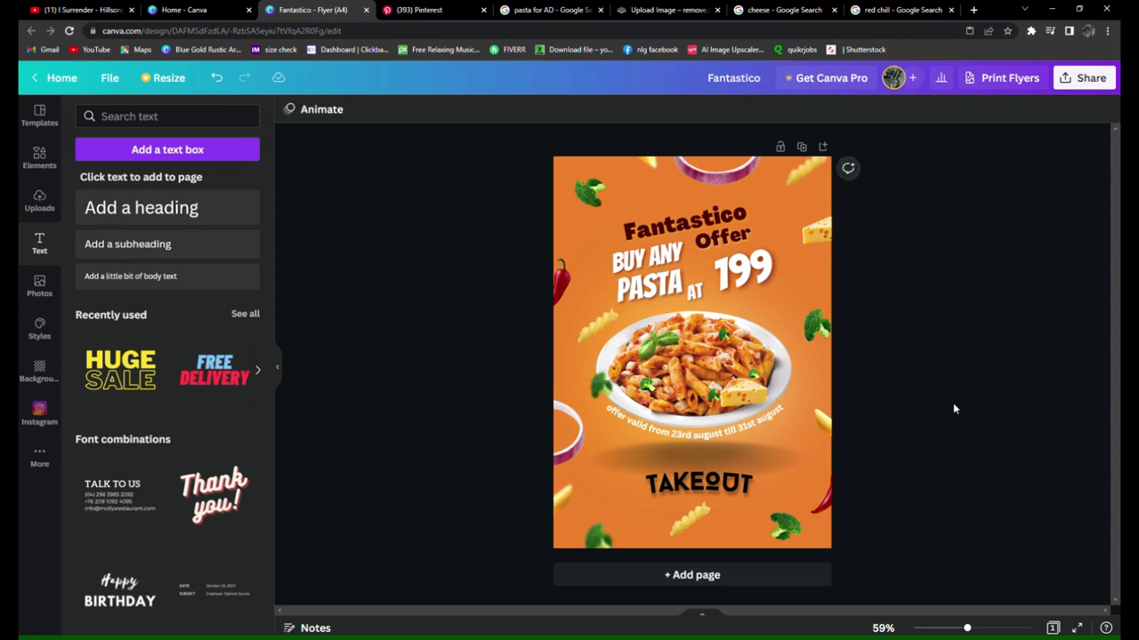